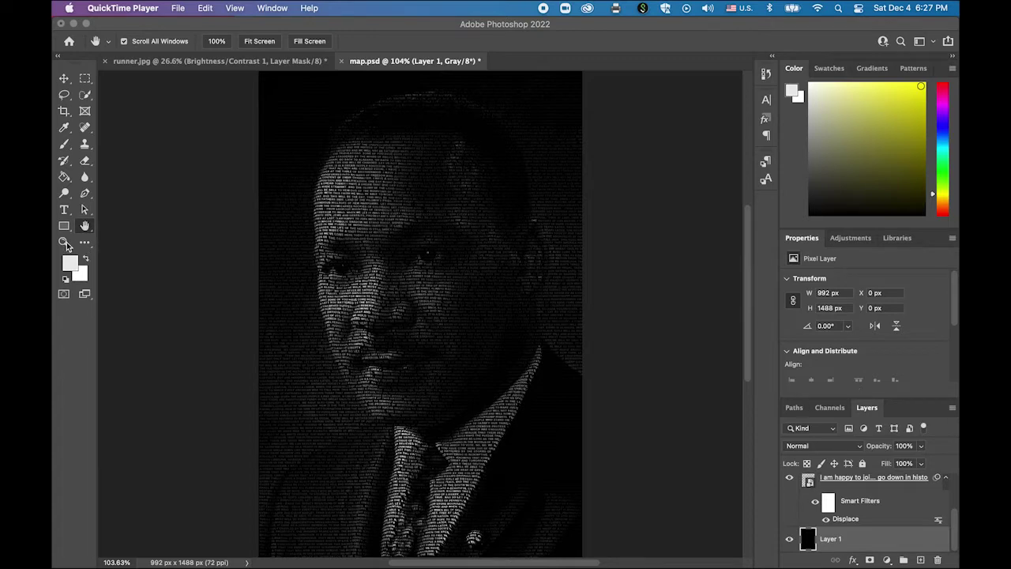
- Examine the finished text portrait in map.psd up close, following the speech lettering across the face and collar, and return to the full view
{"action": "left_click", "coordinate": [64, 242]}
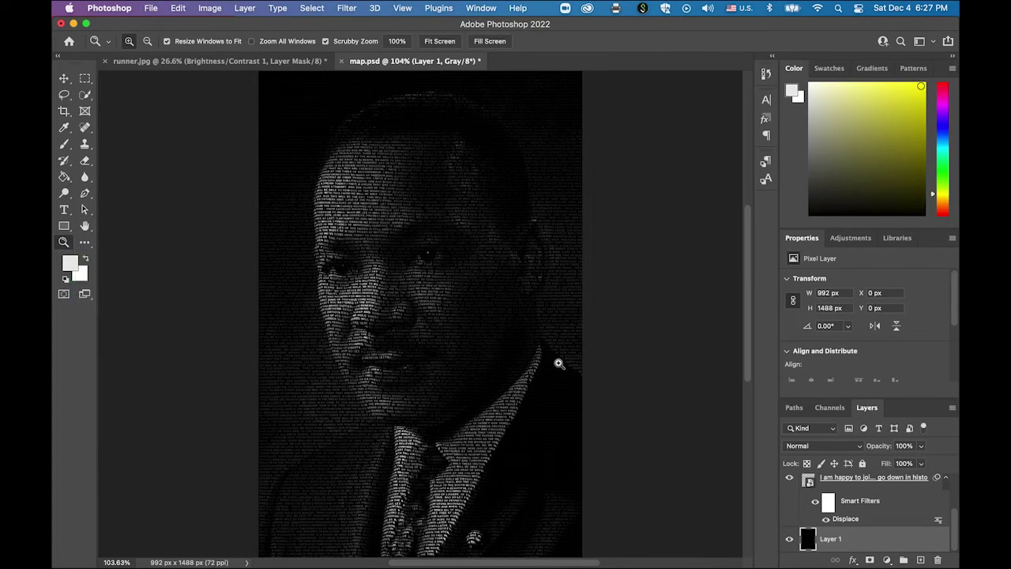
{"action": "left_click", "coordinate": [440, 298]}
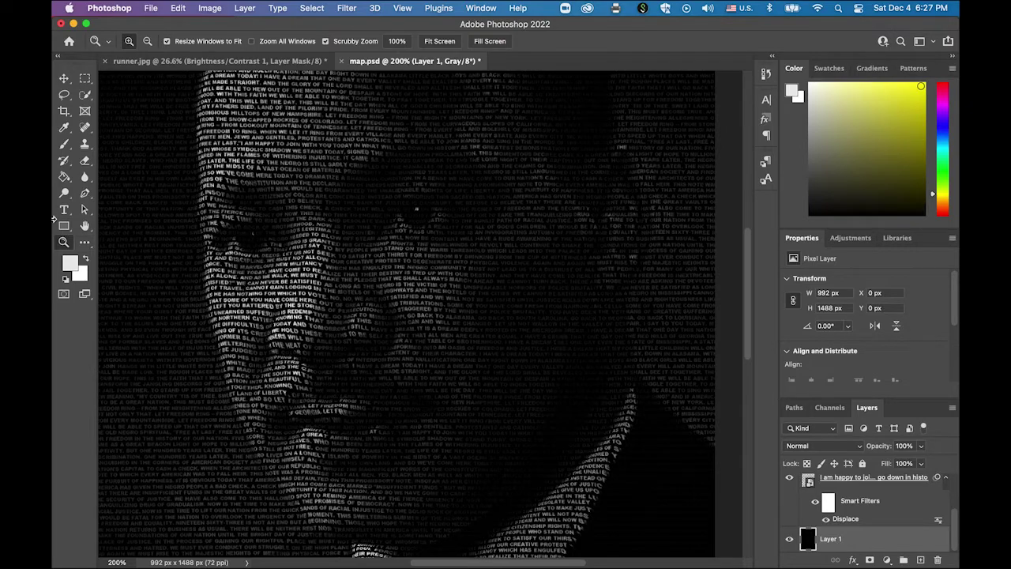
{"action": "left_click", "coordinate": [86, 226]}
{"action": "left_click_drag", "start_coordinate": [462, 264], "coordinate": [448, 393]}
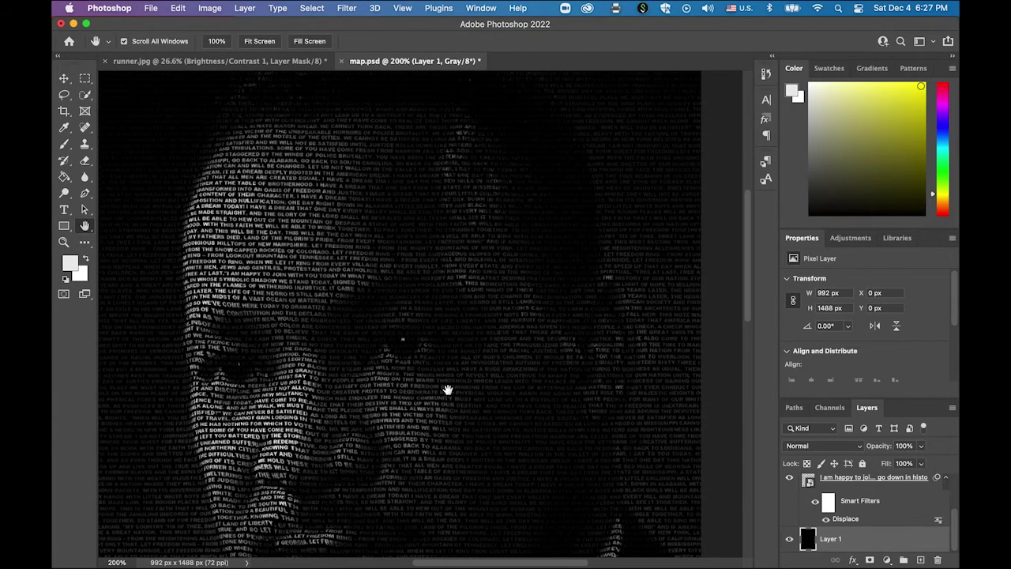
{"action": "left_click_drag", "start_coordinate": [372, 333], "coordinate": [380, 313]}
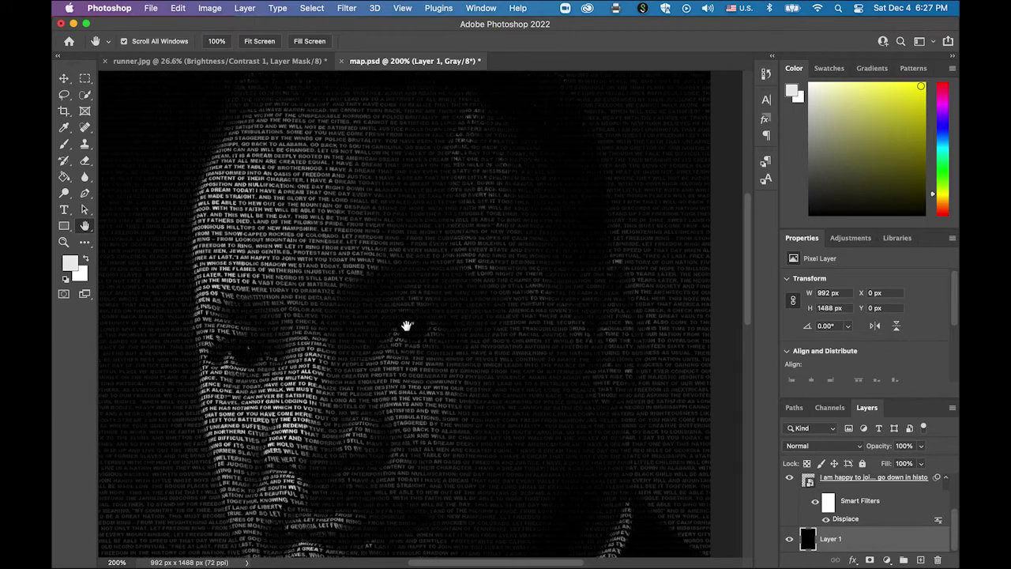
{"action": "left_click_drag", "start_coordinate": [480, 398], "coordinate": [469, 286]}
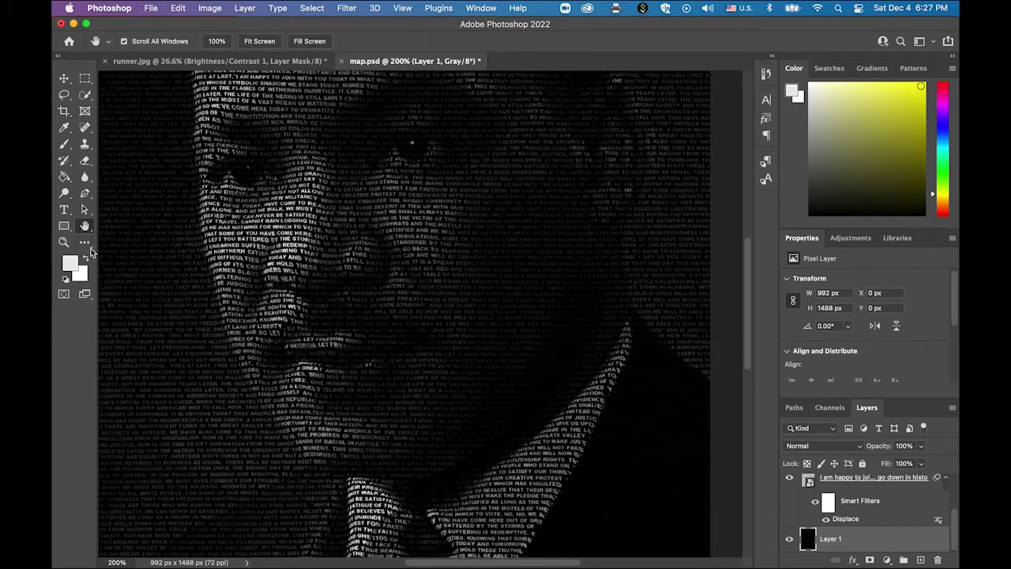
{"action": "left_click", "coordinate": [64, 242]}
{"action": "left_click", "coordinate": [337, 261]}
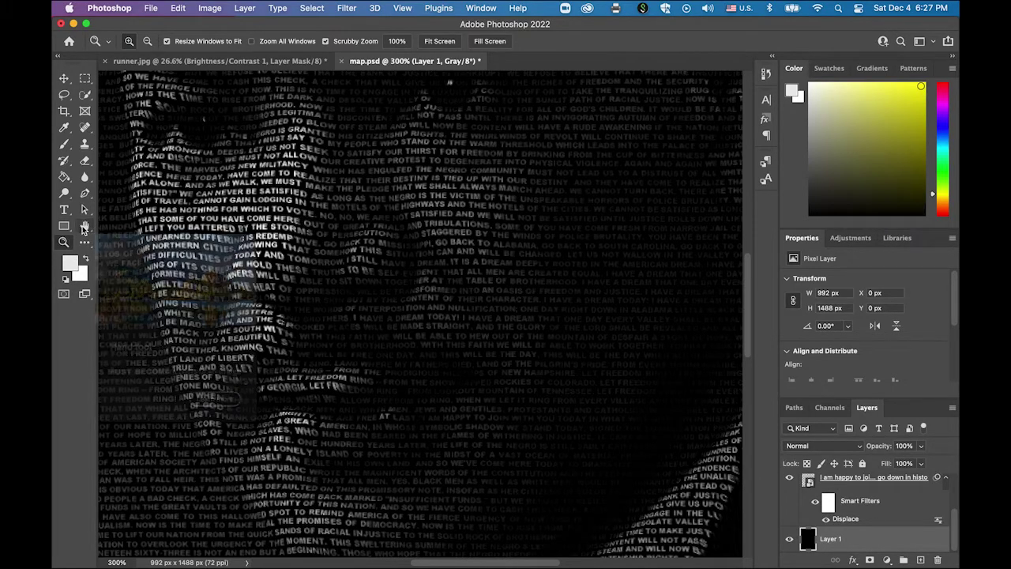
{"action": "left_click", "coordinate": [514, 335], "text": "alt"}
{"action": "left_click", "coordinate": [514, 334], "text": "alt"}
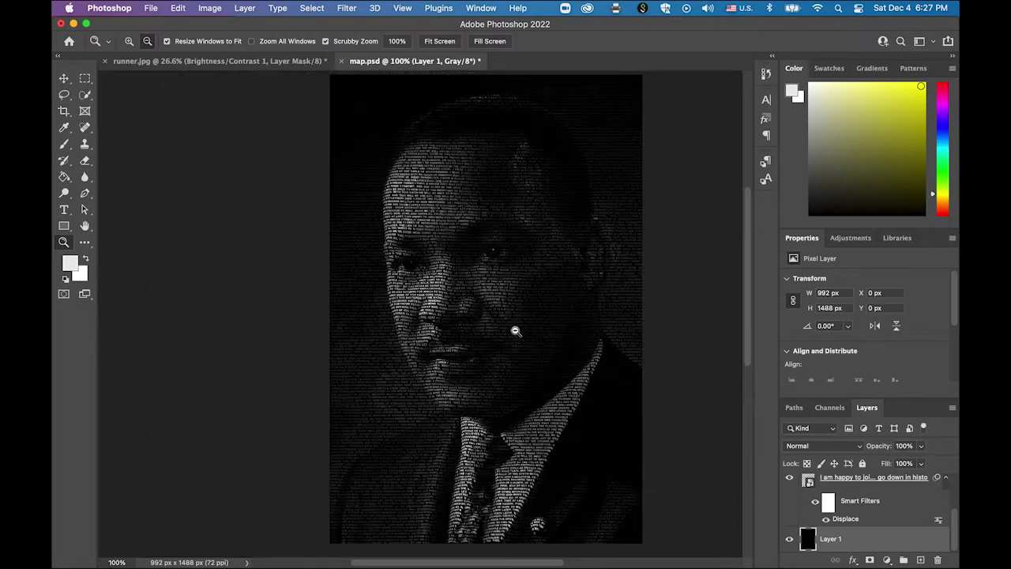
- Set the resolution of Martin_Luther_King,_Jr.jpg to 72 pixels/inch with resampling turned off
{"action": "left_click", "coordinate": [255, 62]}
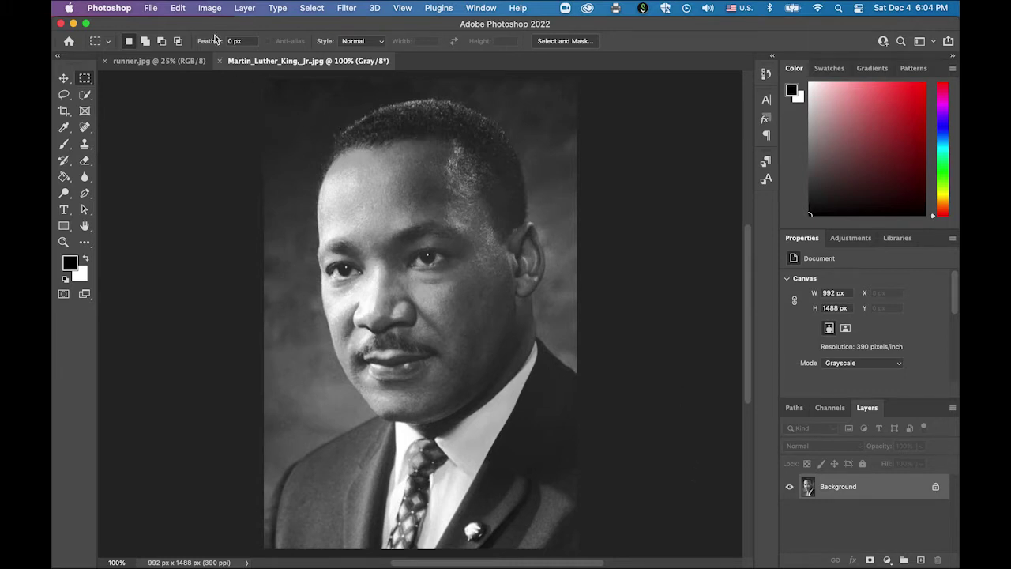
{"action": "left_click", "coordinate": [208, 7]}
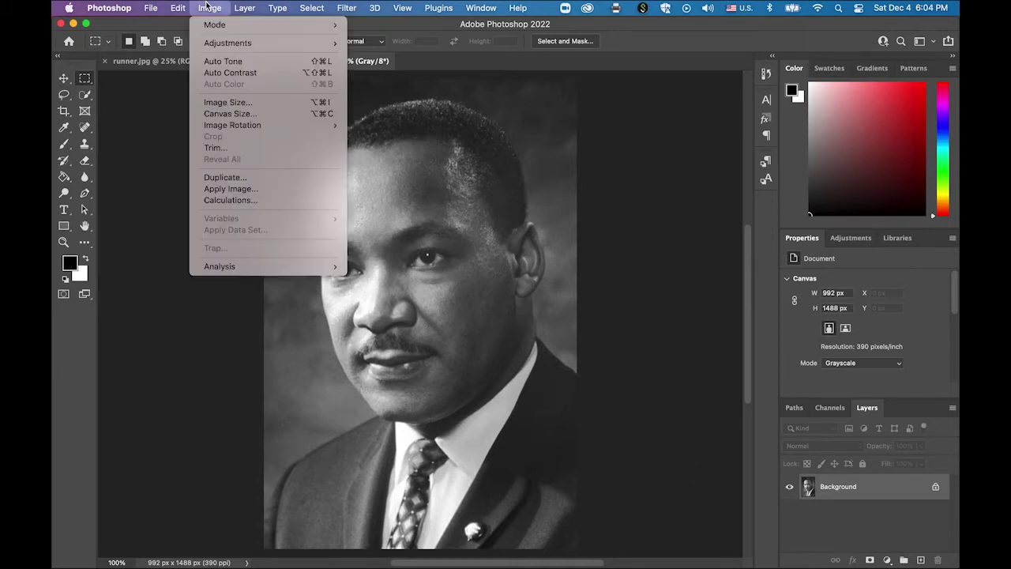
{"action": "left_click", "coordinate": [247, 103]}
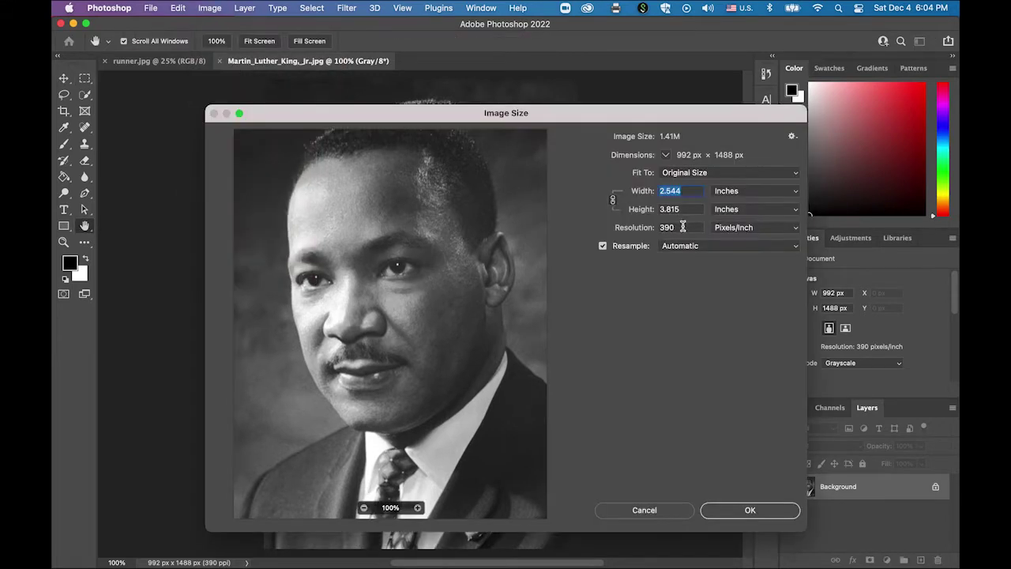
{"action": "left_click", "coordinate": [605, 246]}
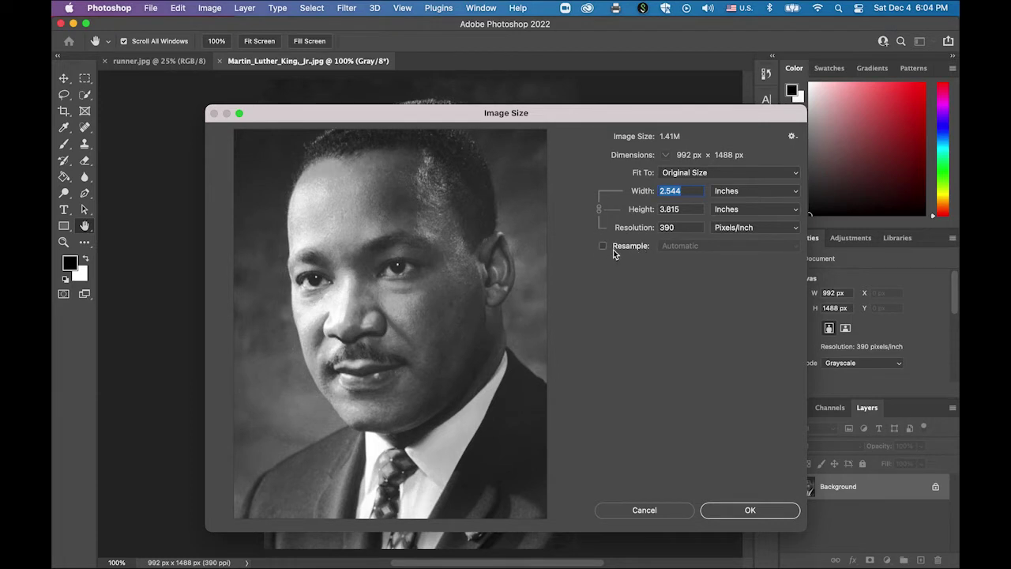
{"action": "double_click", "coordinate": [687, 227]}
{"action": "type", "text": "72"}
{"action": "left_click", "coordinate": [763, 511]}
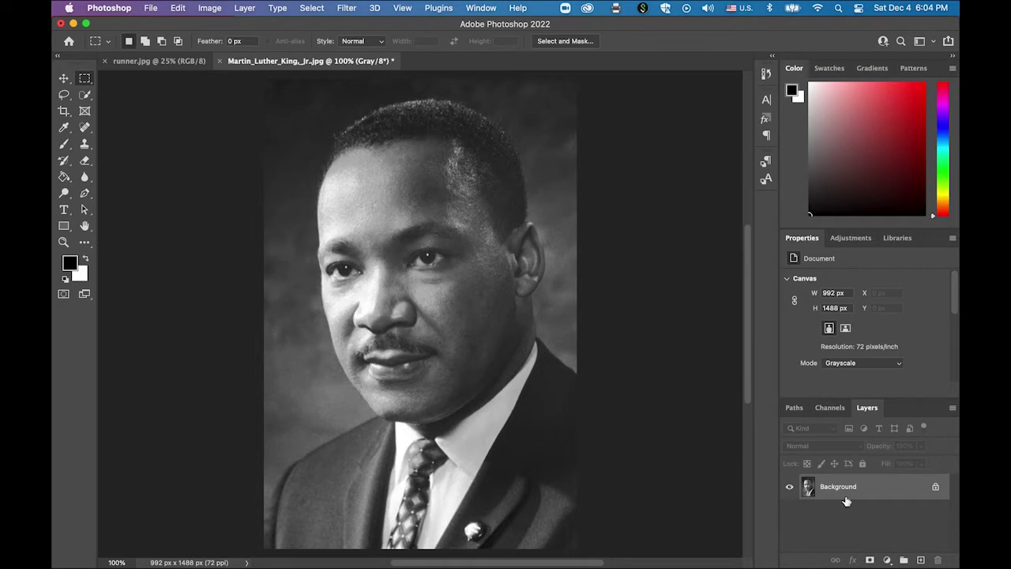
- Unlock the Background layer and add a Brightness/Contrast adjustment layer above it with brightness -44 and contrast 87
{"action": "left_click", "coordinate": [935, 487]}
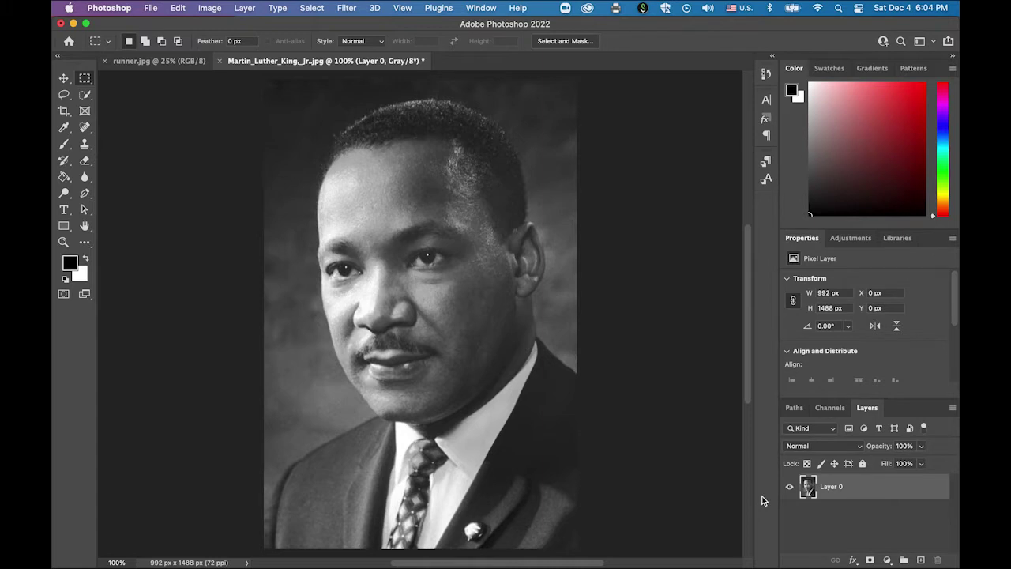
{"action": "left_click", "coordinate": [889, 561]}
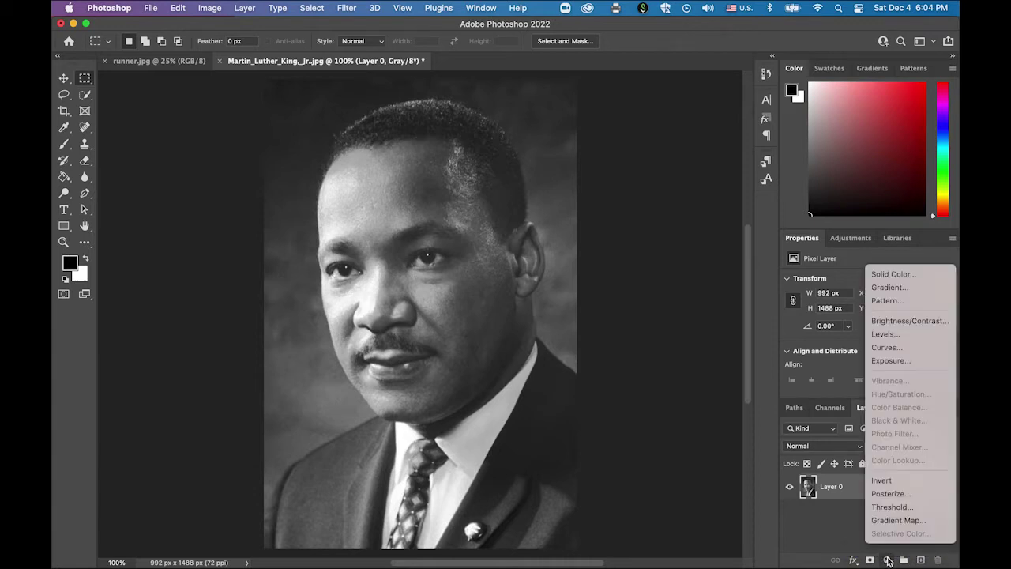
{"action": "left_click", "coordinate": [905, 326]}
{"action": "left_click_drag", "start_coordinate": [864, 315], "coordinate": [930, 339]}
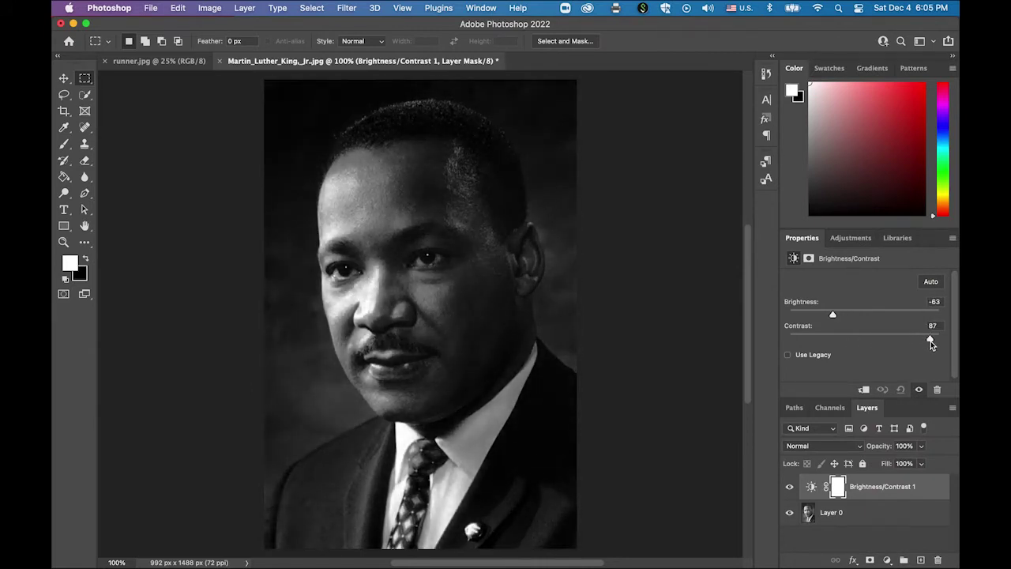
{"action": "left_click_drag", "start_coordinate": [833, 315], "coordinate": [843, 317]}
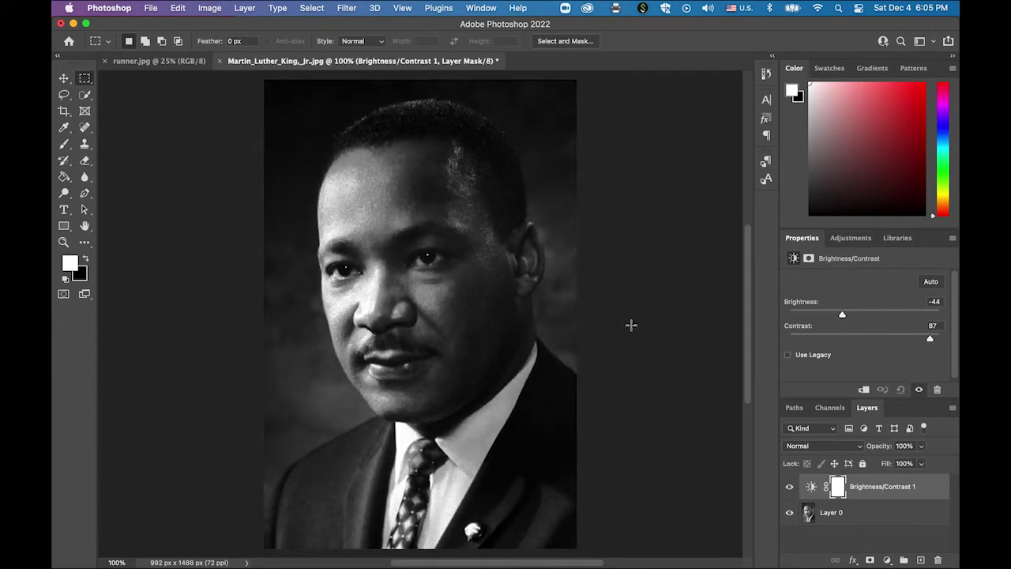
- Apply a Gaussian Blur with a 6.0-pixel radius to the portrait layer, Layer 0
{"action": "left_click", "coordinate": [64, 79]}
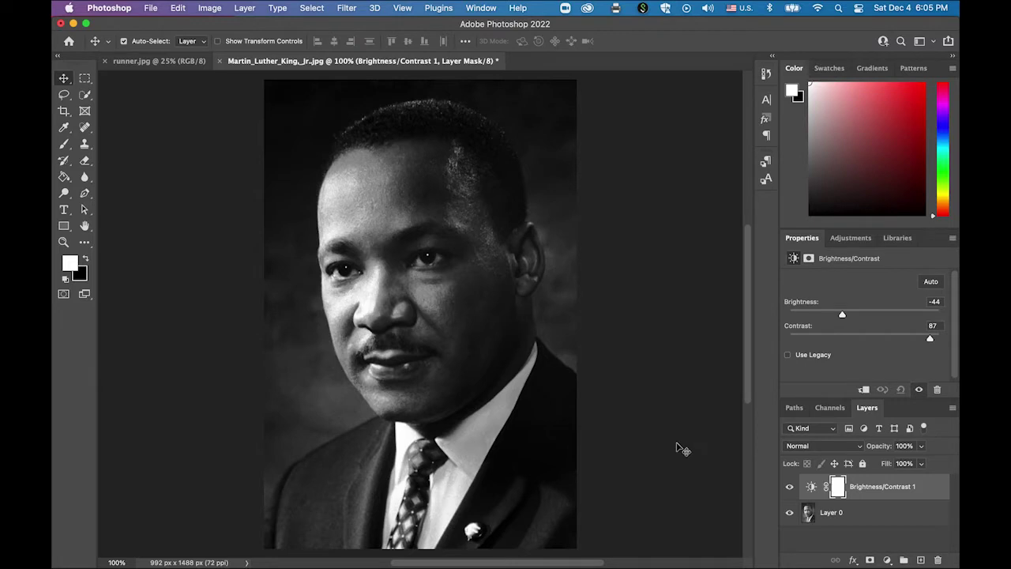
{"action": "left_click", "coordinate": [872, 523]}
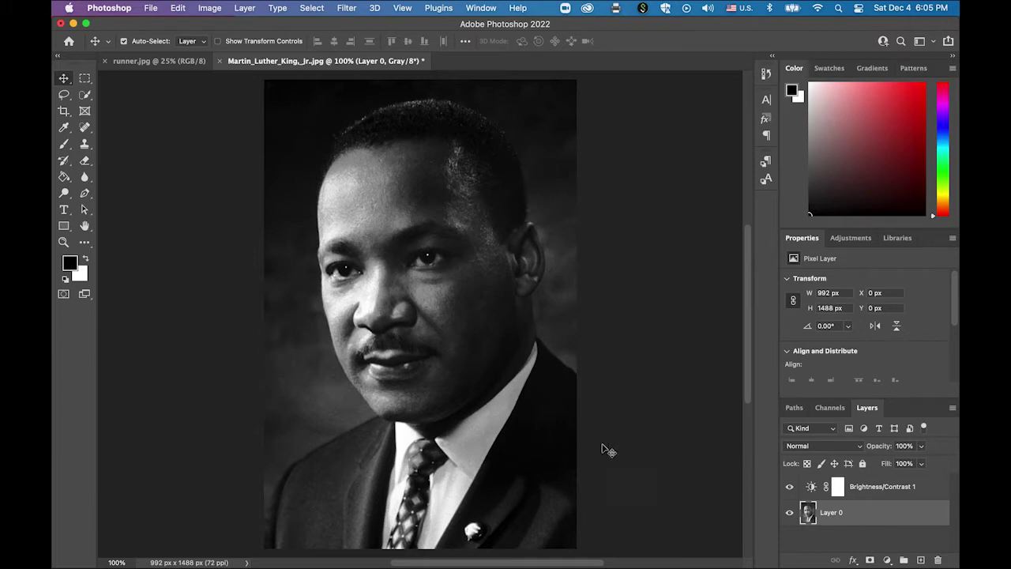
{"action": "left_click", "coordinate": [346, 8]}
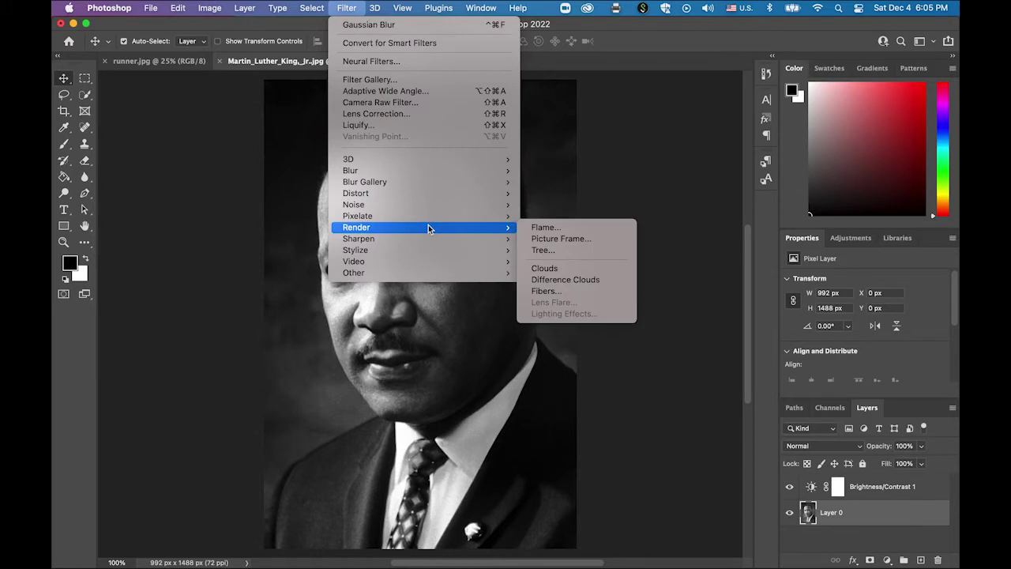
{"action": "mouse_move", "coordinate": [425, 178]}
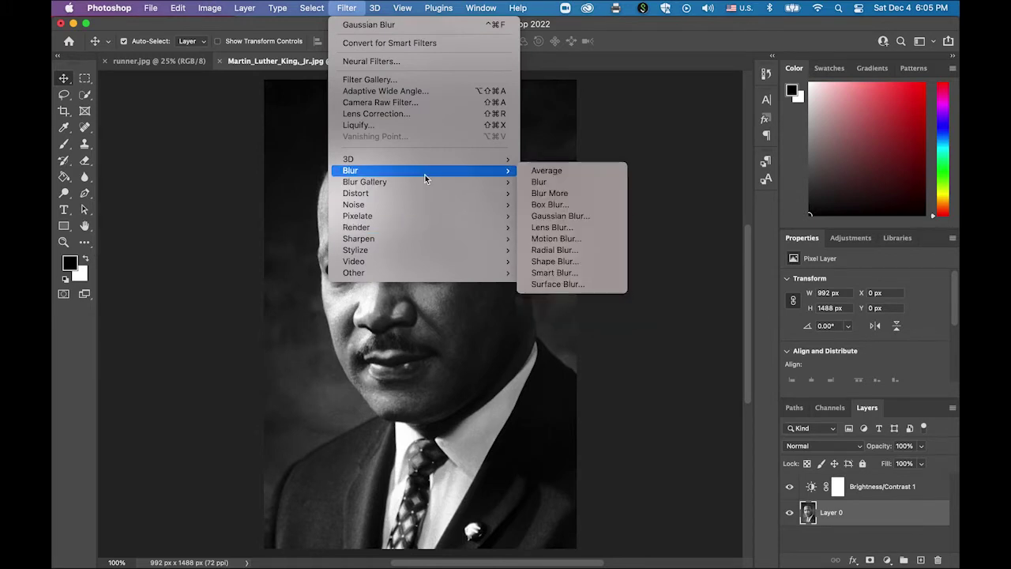
{"action": "left_click", "coordinate": [589, 215]}
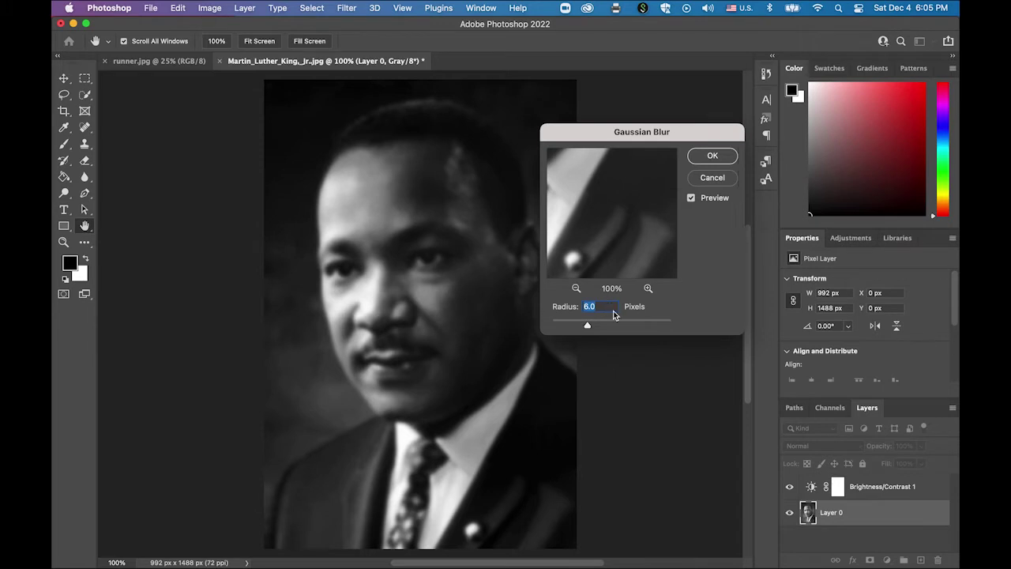
{"action": "left_click", "coordinate": [731, 158]}
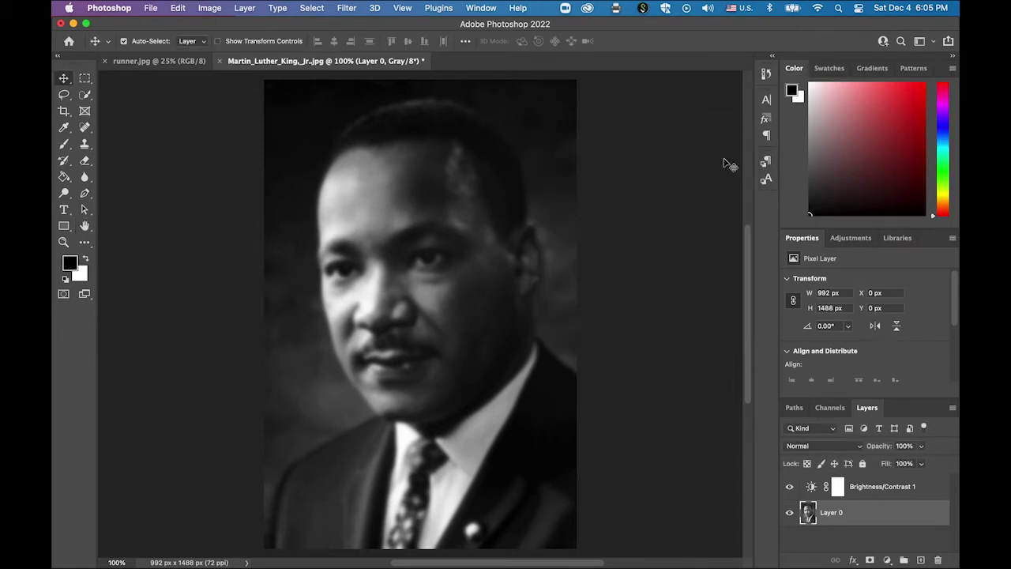
- Save the blurred portrait as map.psd in Photoshop format with Maximize Compatibility enabled
{"action": "left_click", "coordinate": [150, 8]}
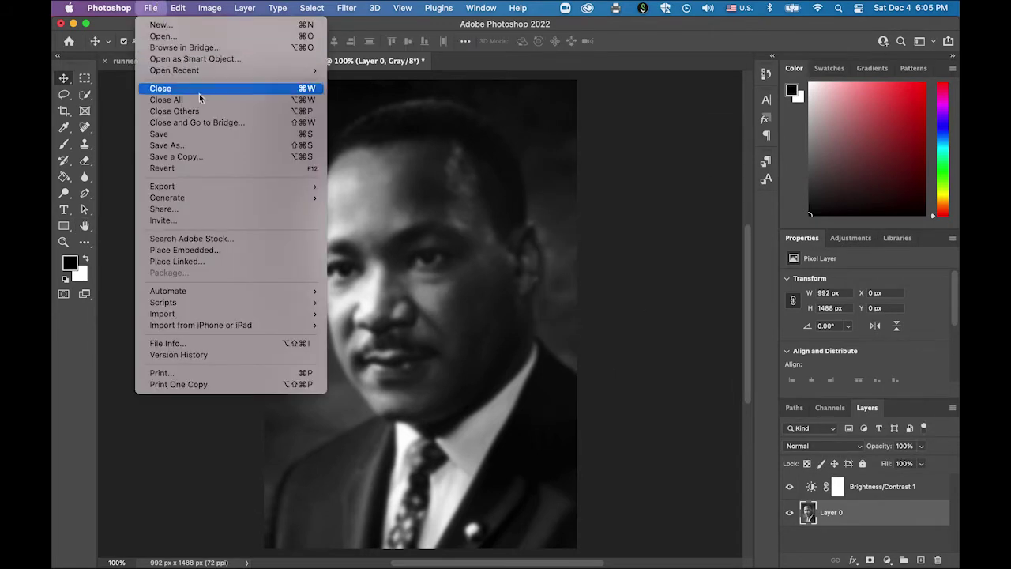
{"action": "left_click", "coordinate": [226, 150]}
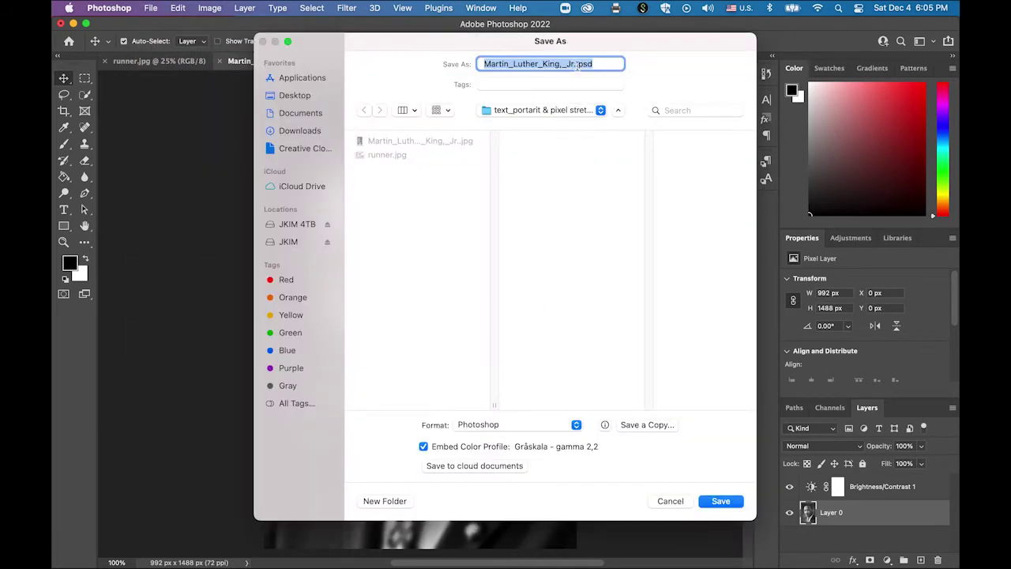
{"action": "type", "text": "map"}
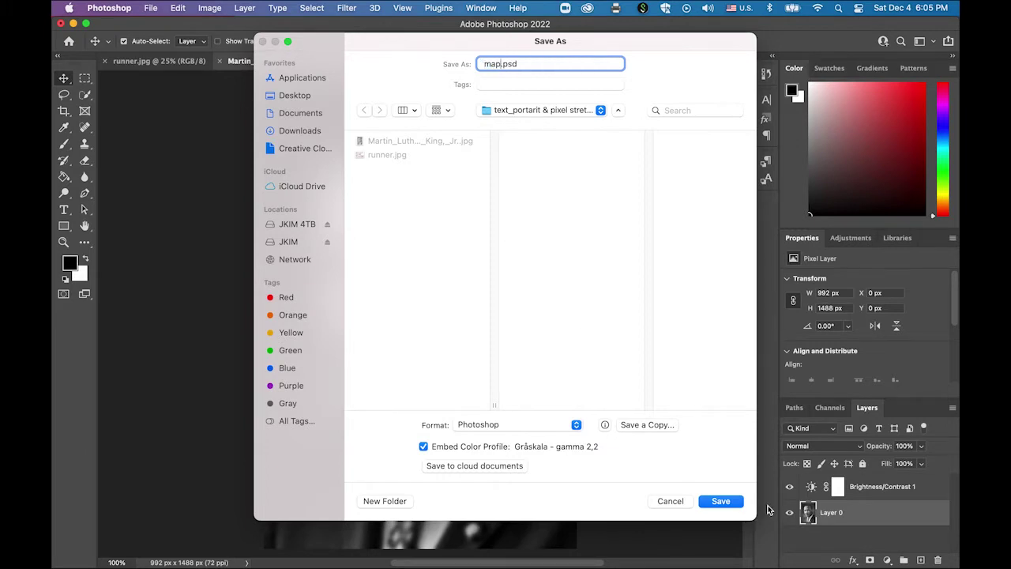
{"action": "left_click", "coordinate": [725, 501]}
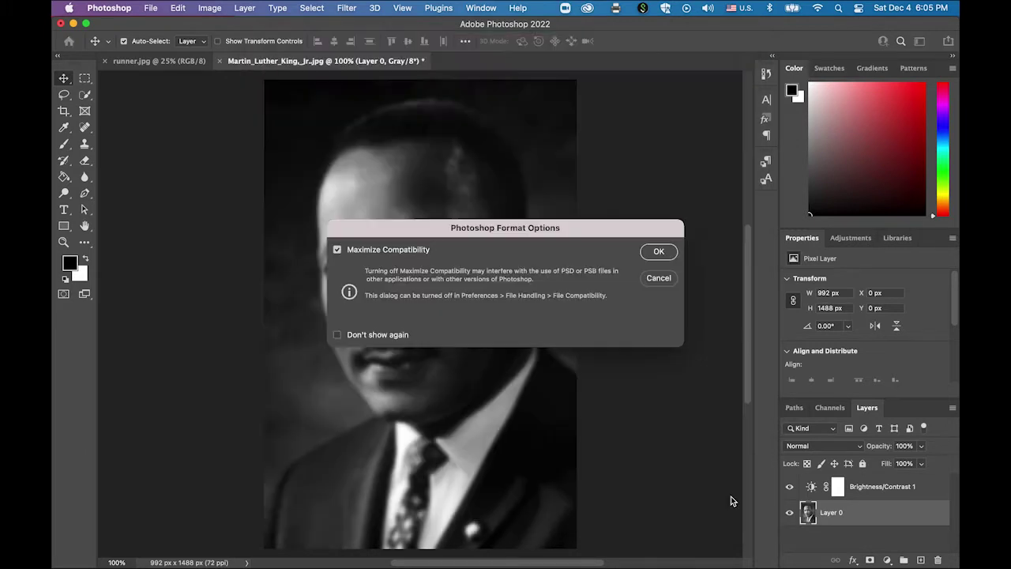
{"action": "left_click", "coordinate": [655, 253]}
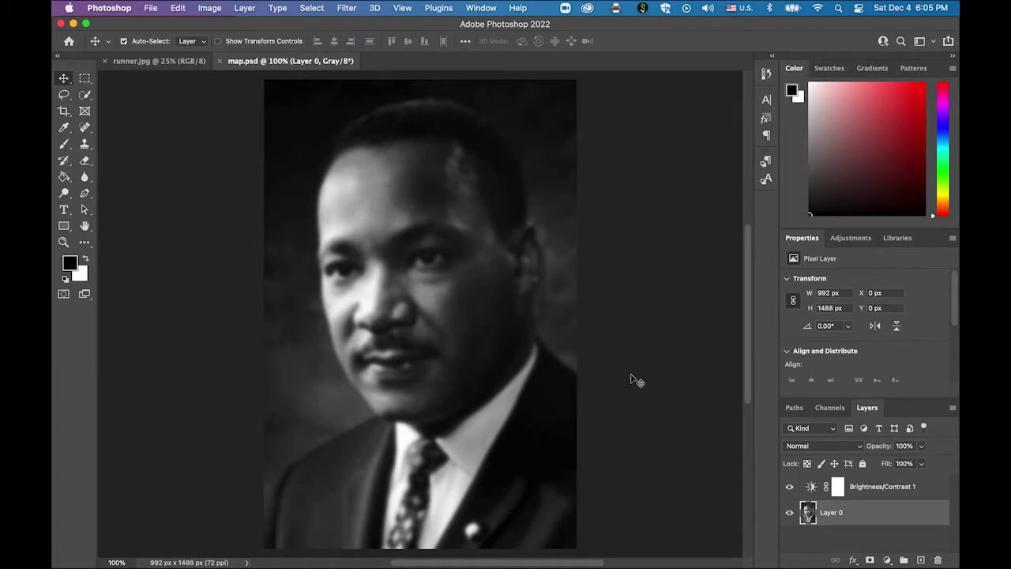
- Undo the Gaussian Blur on the portrait layer
{"action": "key", "text": "super"}
{"action": "key", "text": "super+z"}
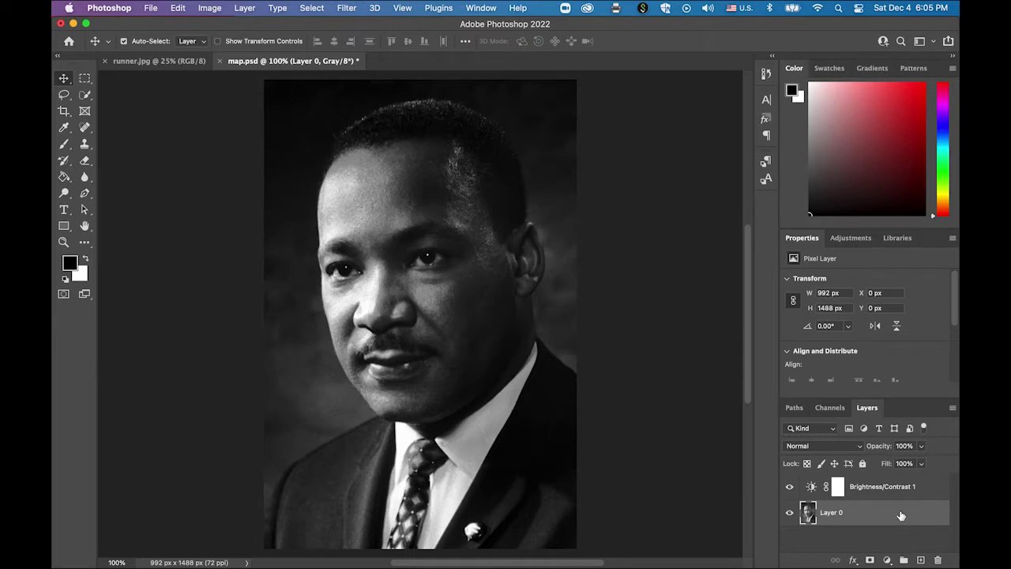
- Switch to Google Chrome and highlight the search query "i have a dream speech full text" on the Google results page
{"action": "mouse_move", "coordinate": [110, 563]}
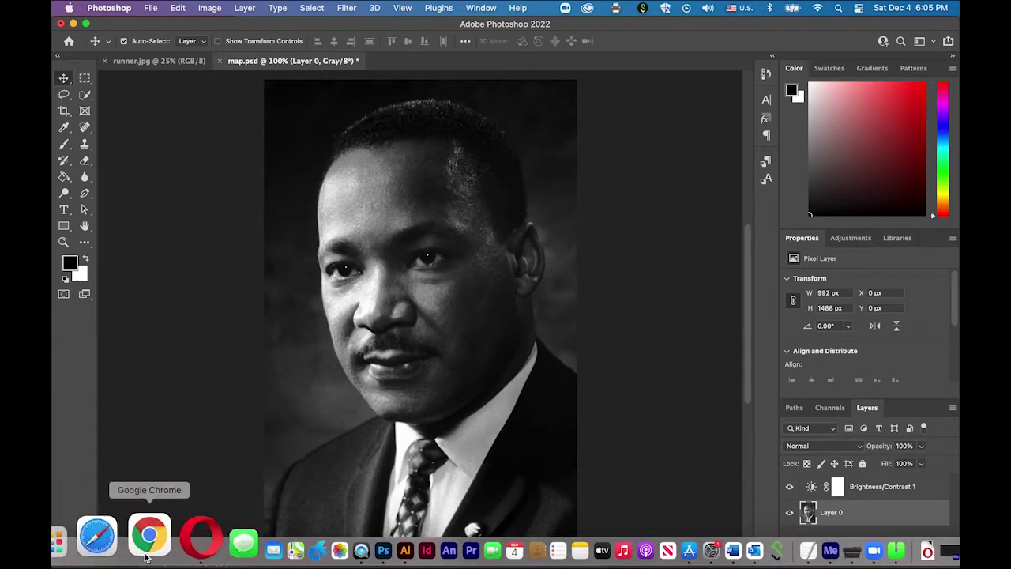
{"action": "left_click", "coordinate": [147, 546]}
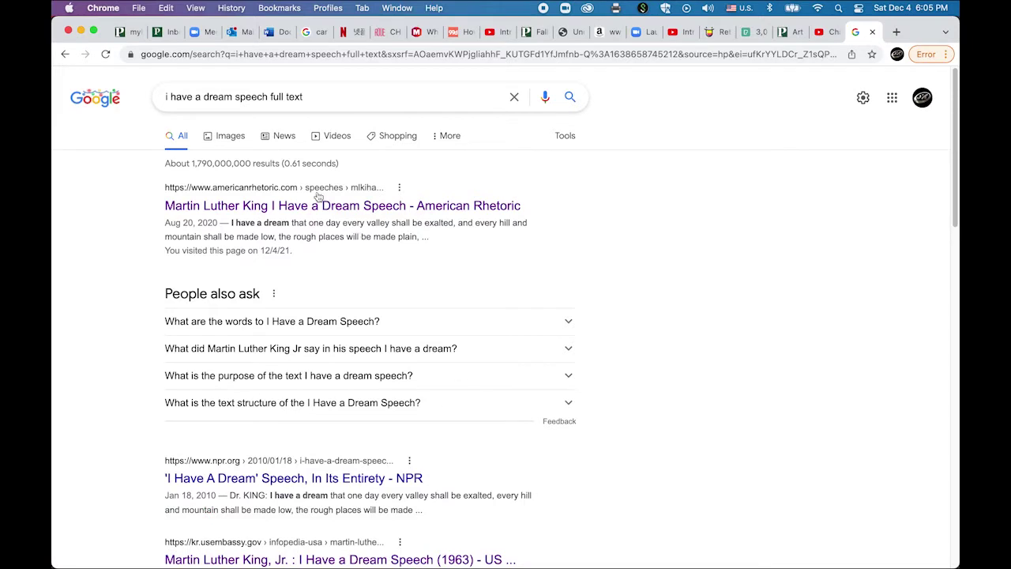
{"action": "triple_click", "coordinate": [327, 100]}
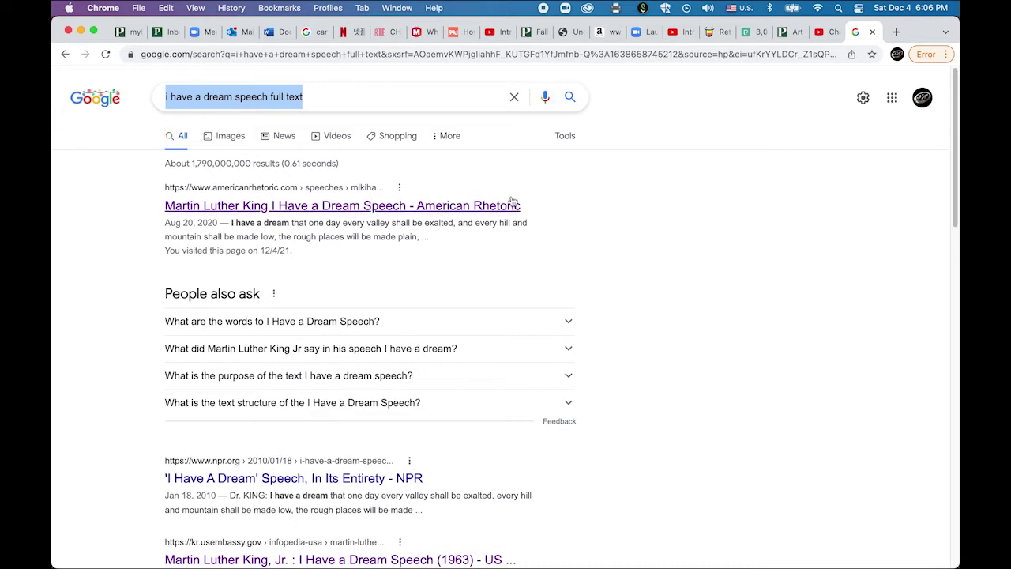
- Switch to the untitled TextEdit document holding the speech, move its window higher and enlarge it to show wider text lines
{"action": "mouse_move", "coordinate": [632, 557]}
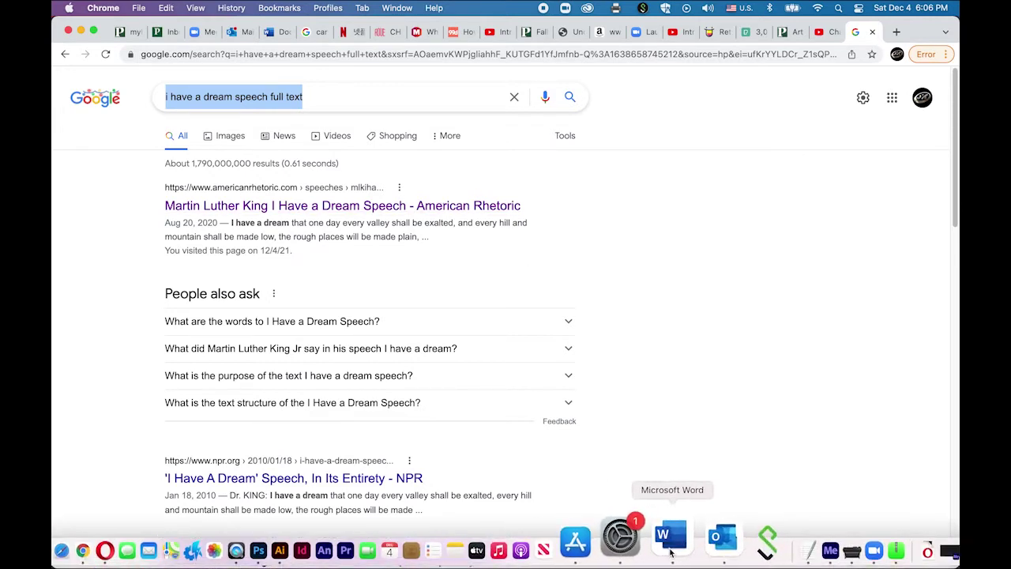
{"action": "left_click", "coordinate": [743, 551]}
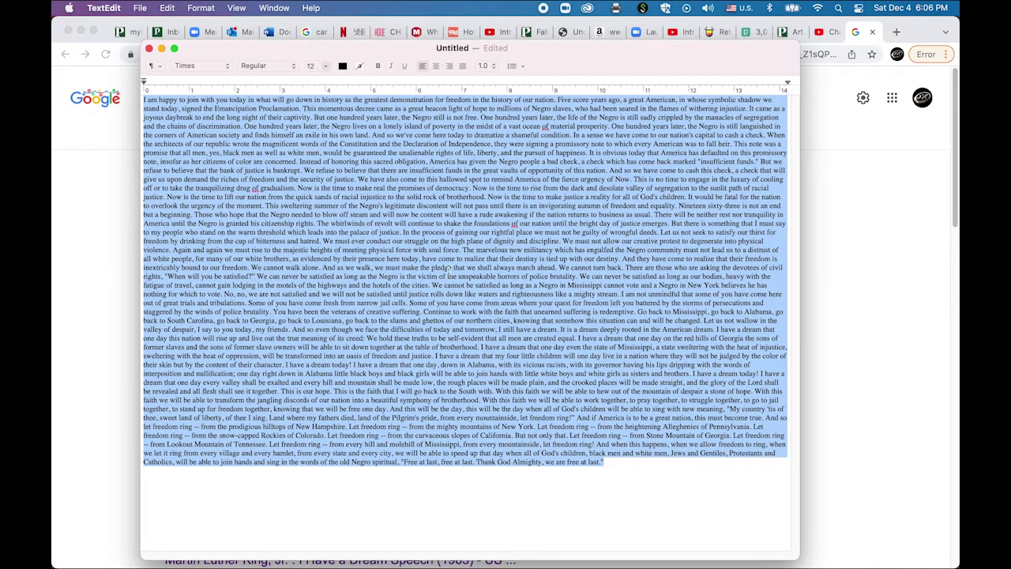
{"action": "left_click_drag", "start_coordinate": [596, 58], "coordinate": [591, 39]}
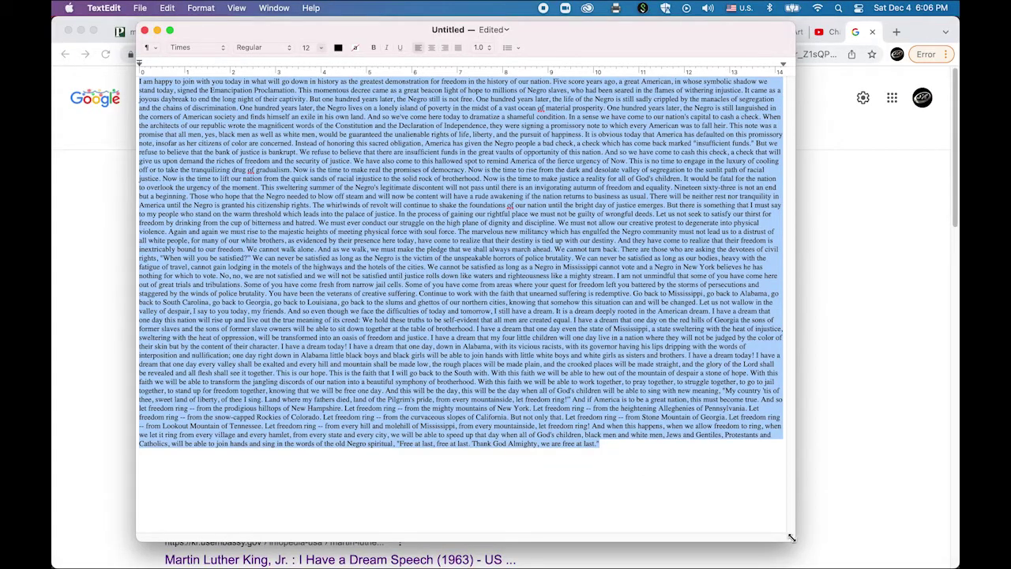
{"action": "left_click_drag", "start_coordinate": [791, 537], "coordinate": [834, 542]}
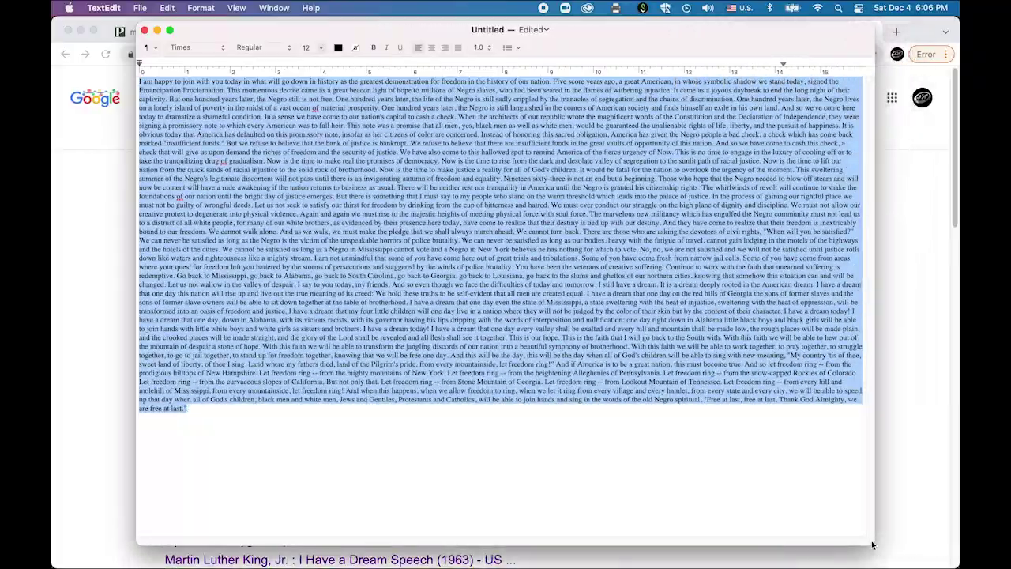
- Switch to Photoshop and paste the copied speech as 8 pt Arial Black text into a text box covering the whole portrait
{"action": "left_click_drag", "start_coordinate": [879, 545], "coordinate": [894, 546]}
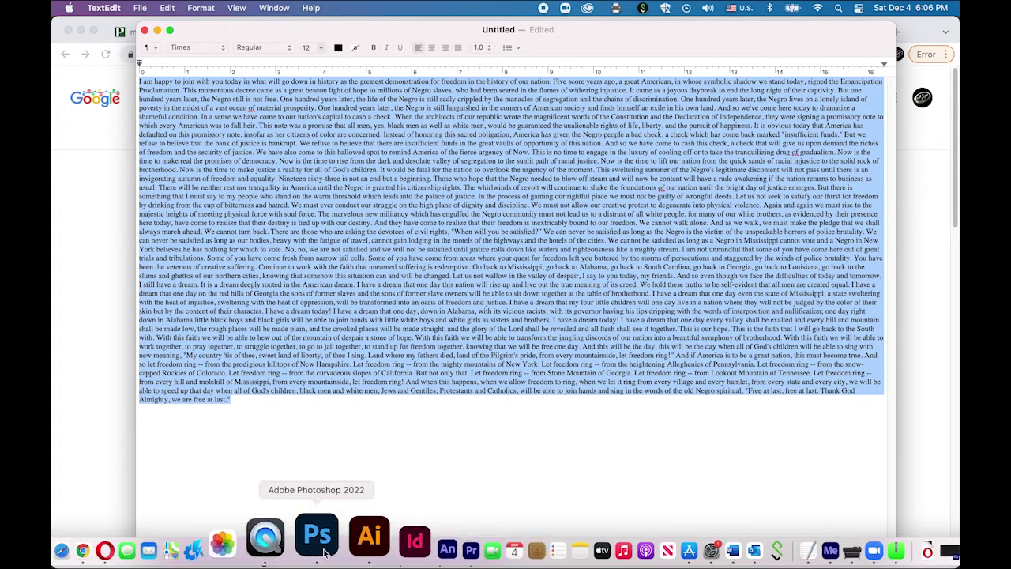
{"action": "left_click", "coordinate": [245, 538]}
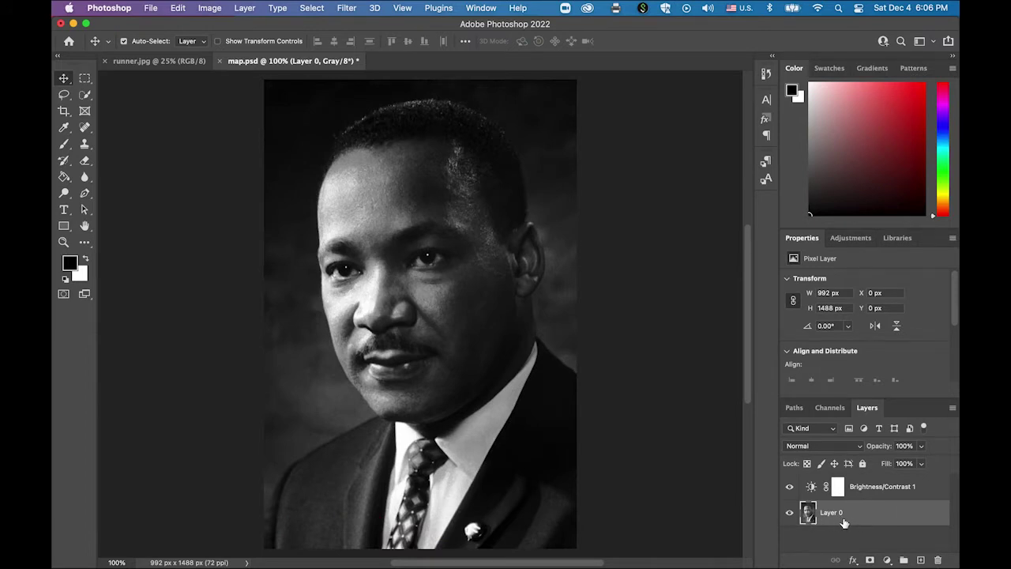
{"action": "left_click", "coordinate": [64, 210]}
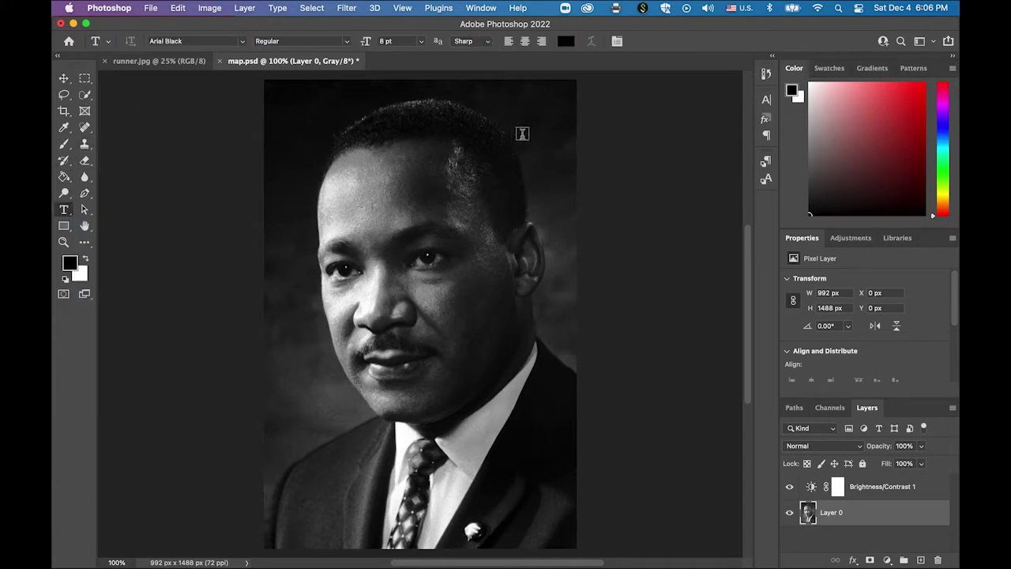
{"action": "left_click", "coordinate": [767, 101]}
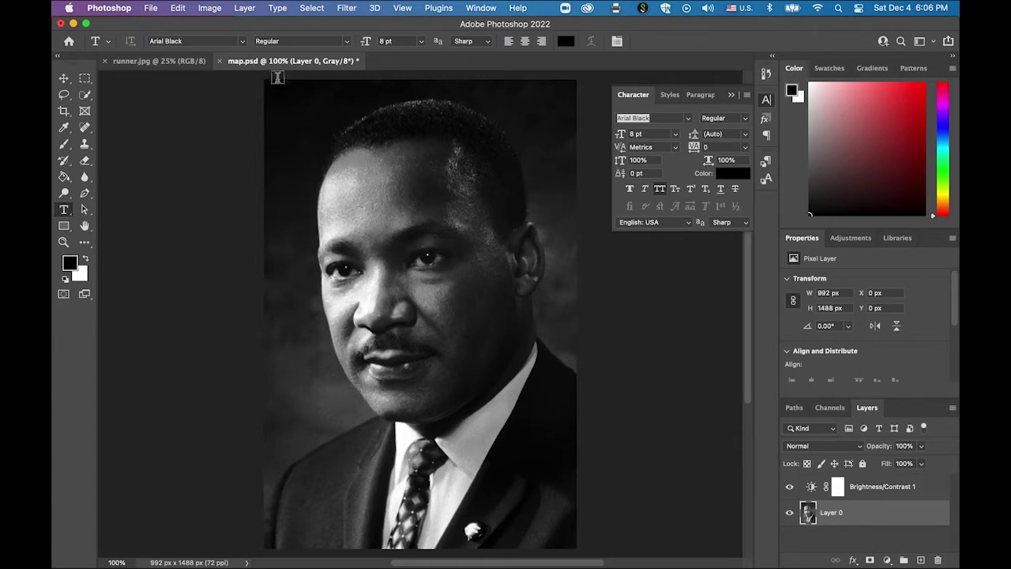
{"action": "left_click_drag", "start_coordinate": [264, 81], "coordinate": [575, 547]}
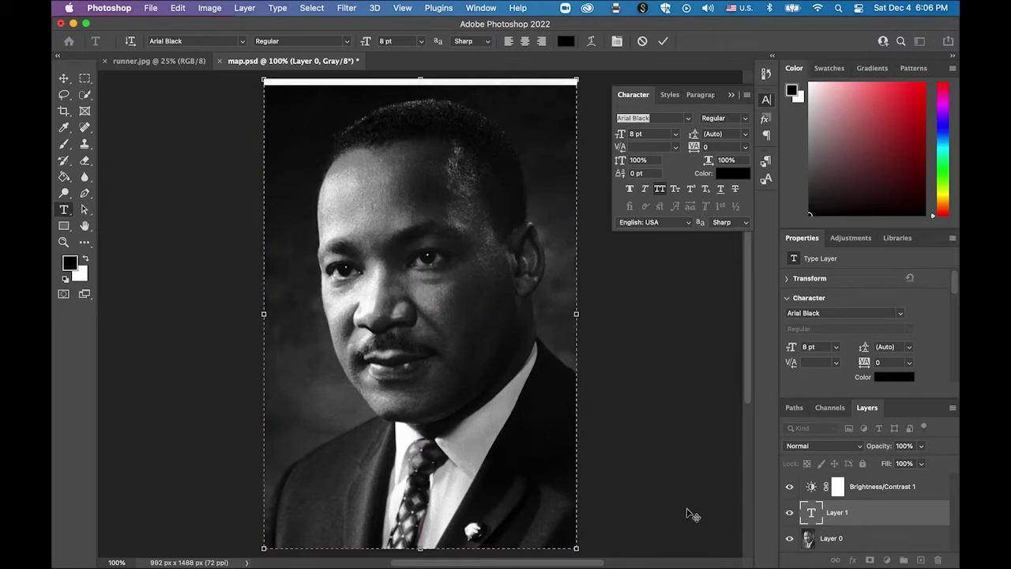
{"action": "key", "text": "super+v"}
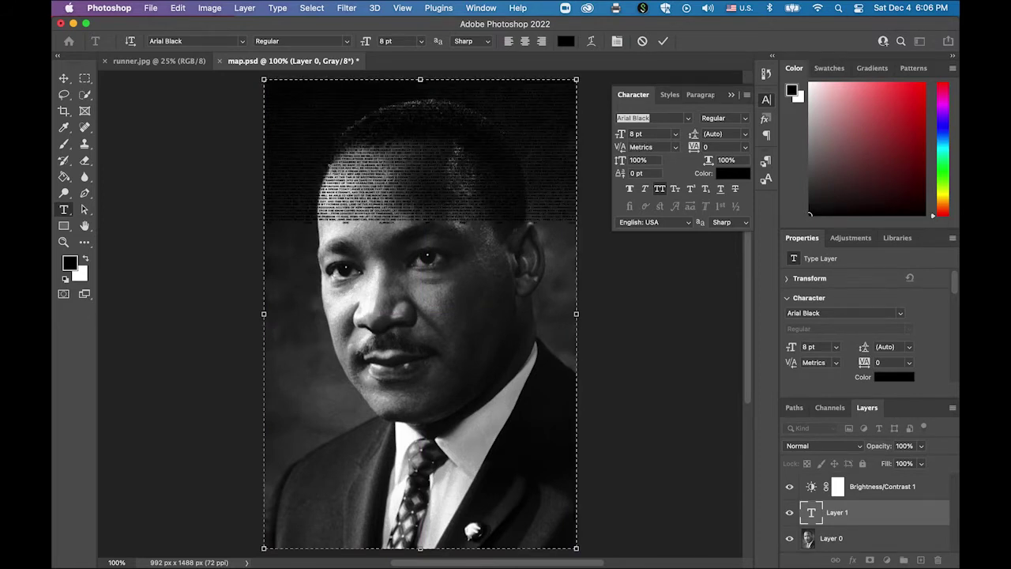
{"action": "left_click", "coordinate": [83, 79]}
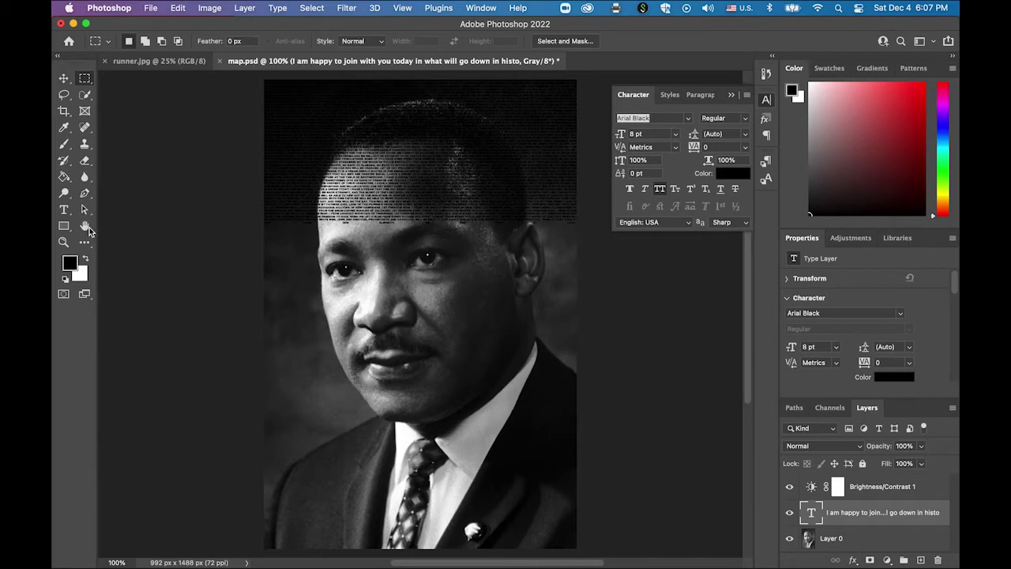
- Turn off All Caps for the speech text layer
{"action": "left_click", "coordinate": [63, 242]}
{"action": "left_click", "coordinate": [376, 201]}
{"action": "left_click", "coordinate": [464, 204]}
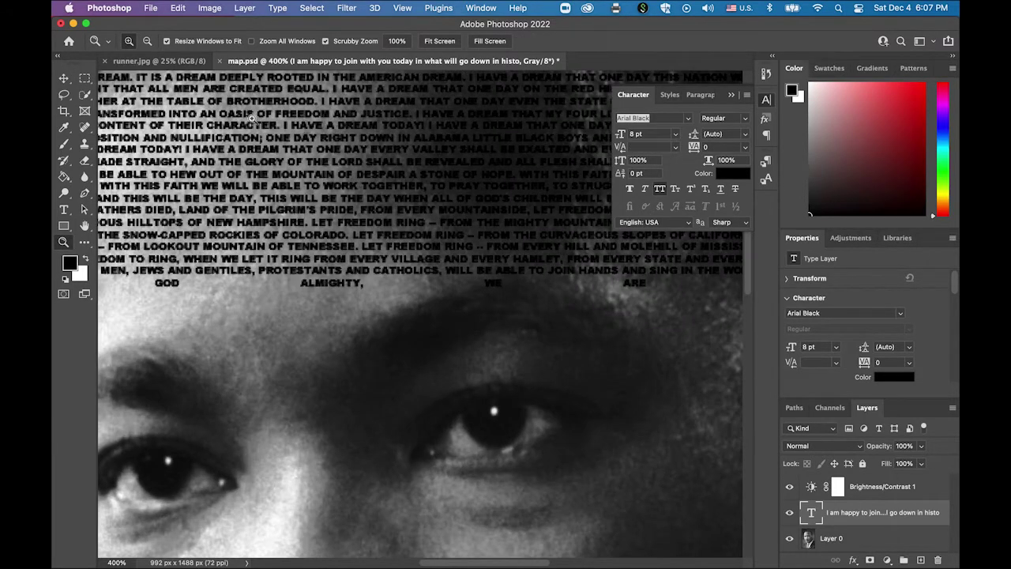
{"action": "left_click", "coordinate": [64, 78]}
{"action": "left_click", "coordinate": [660, 191]}
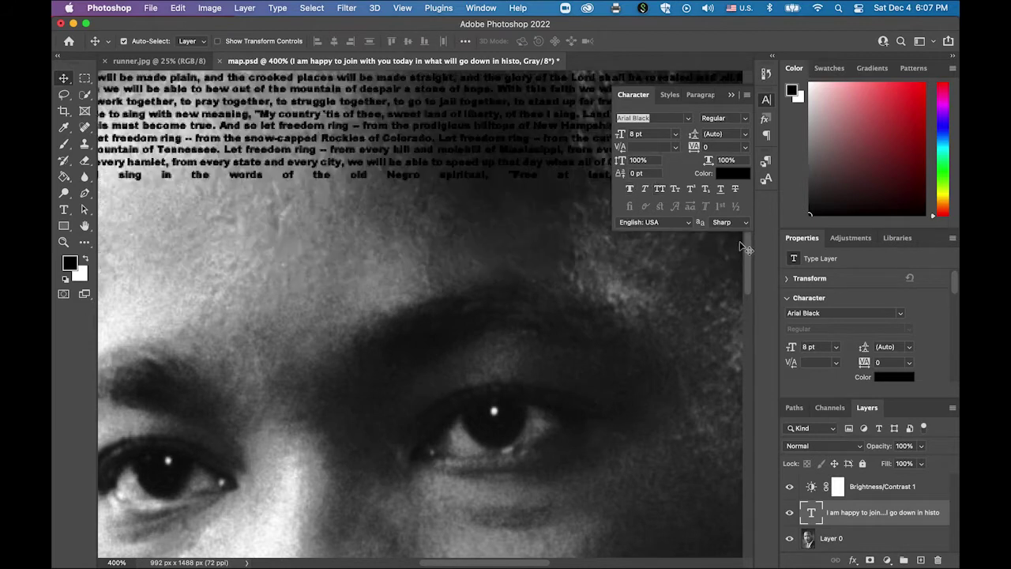
{"action": "left_click_drag", "start_coordinate": [399, 163], "coordinate": [407, 219]}
{"action": "key", "text": "super+z"}
{"action": "left_click", "coordinate": [398, 252]}
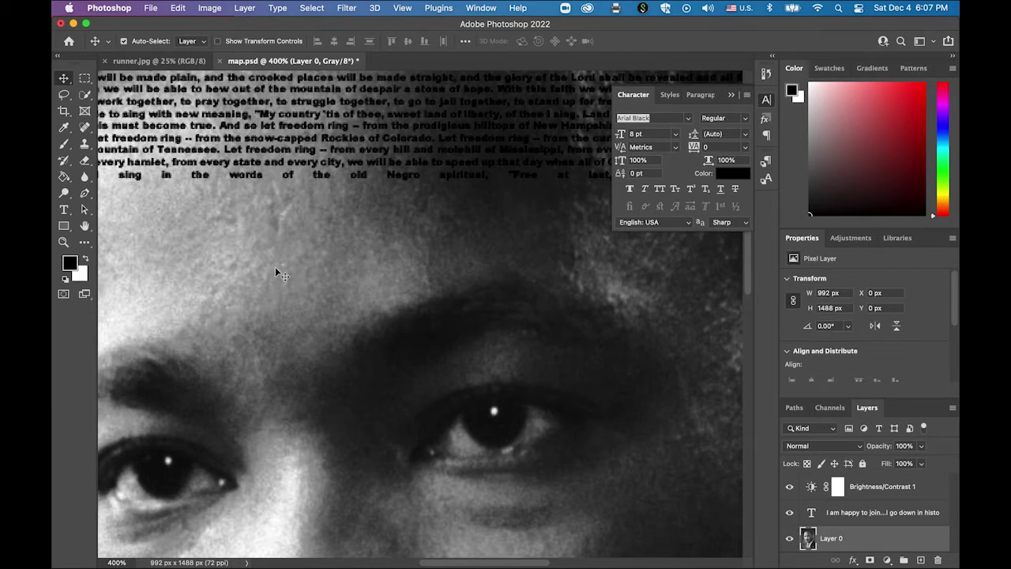
- Reselect the speech text layer and turn All Caps back on
{"action": "left_click", "coordinate": [85, 225]}
{"action": "left_click_drag", "start_coordinate": [308, 211], "coordinate": [347, 428]}
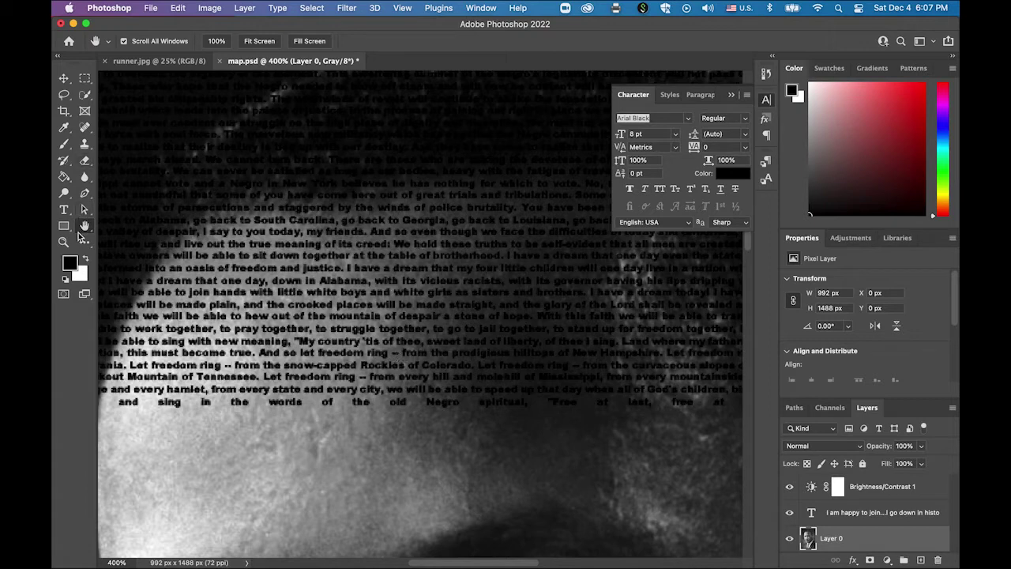
{"action": "left_click", "coordinate": [64, 79]}
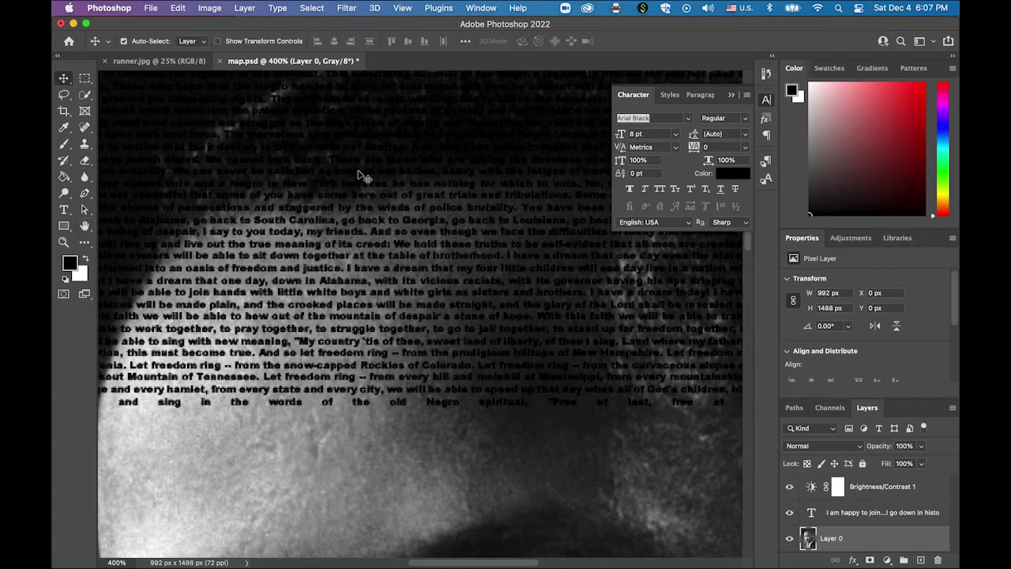
{"action": "left_click", "coordinate": [64, 242]}
{"action": "left_click", "coordinate": [400, 318], "text": "alt"}
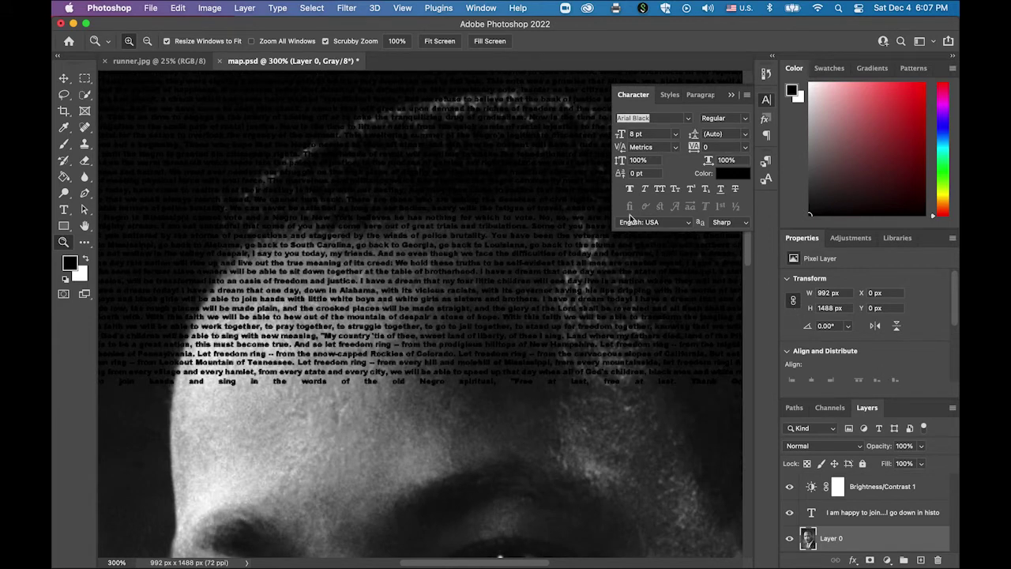
{"action": "left_click", "coordinate": [873, 518]}
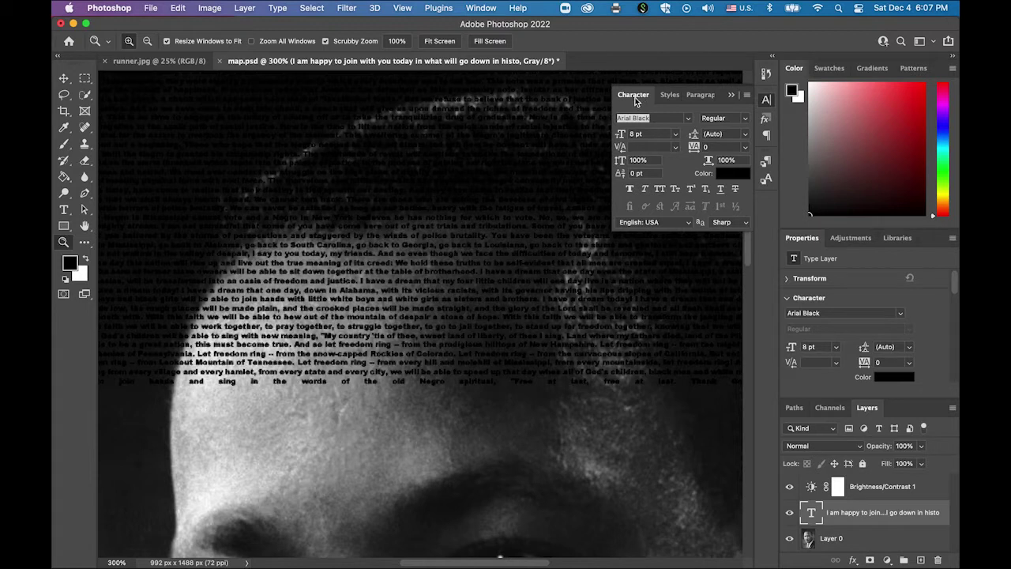
{"action": "left_click", "coordinate": [662, 192]}
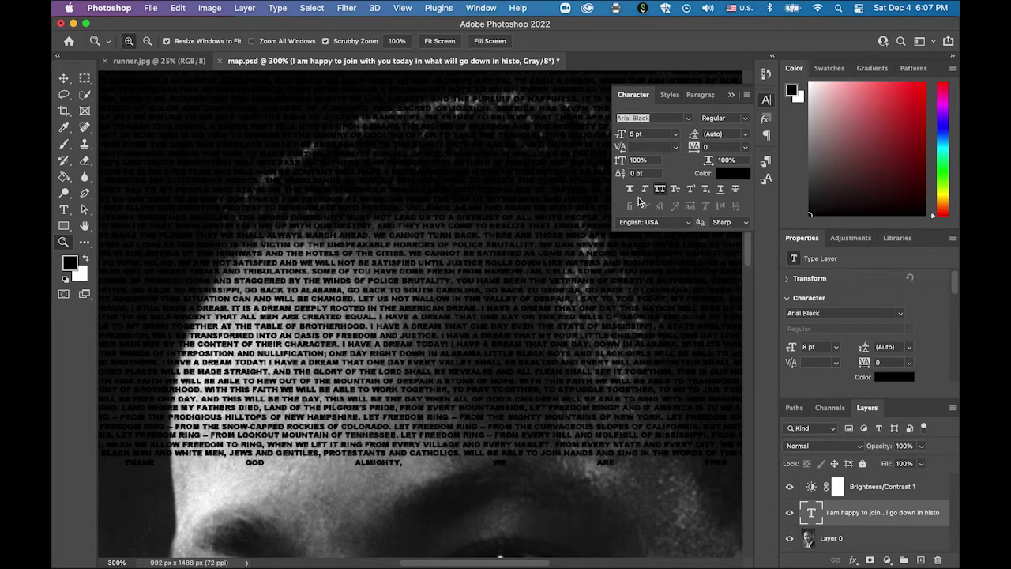
- Copy the entire speech in the text box and paste it repeatedly at the end until the text covers the whole portrait
{"action": "double_click", "coordinate": [84, 227]}
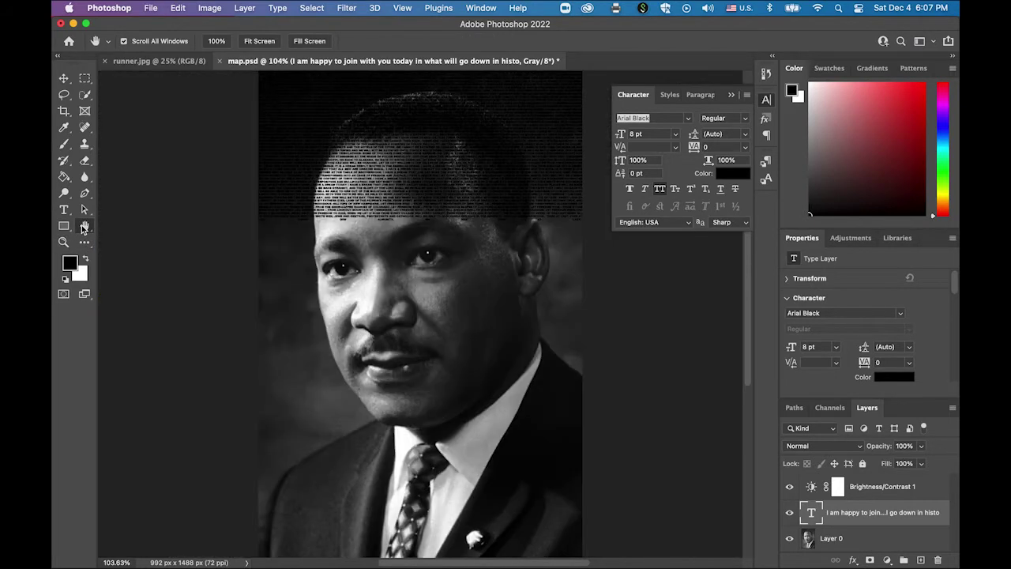
{"action": "left_click", "coordinate": [731, 96]}
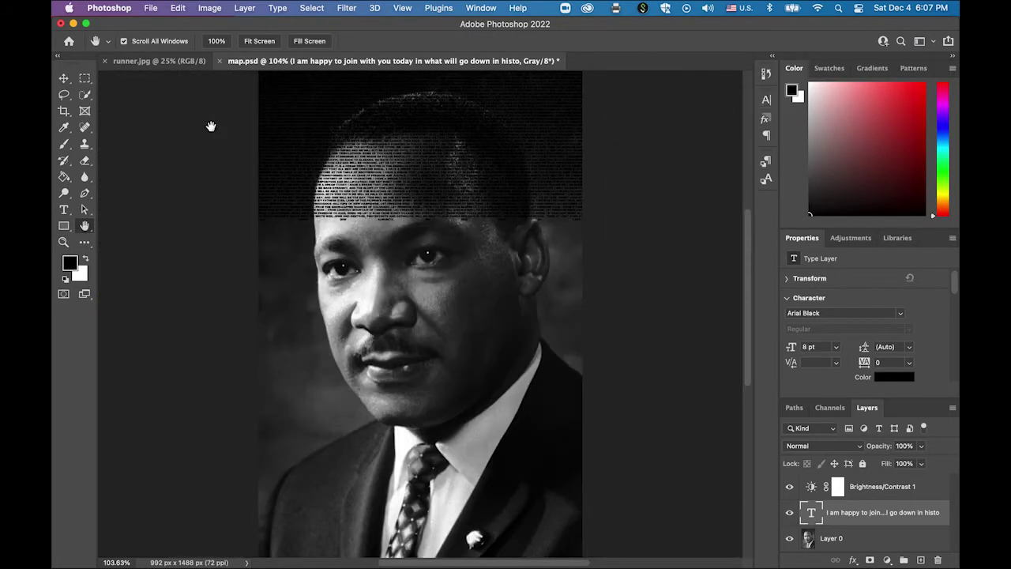
{"action": "left_click", "coordinate": [64, 210]}
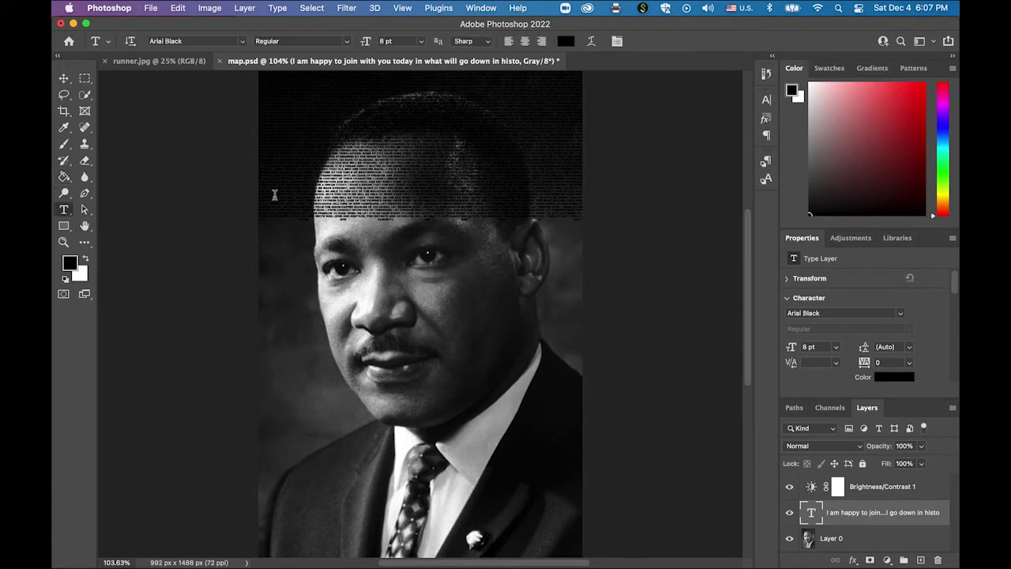
{"action": "triple_click", "coordinate": [275, 194]}
{"action": "key", "text": "ctrl+a"}
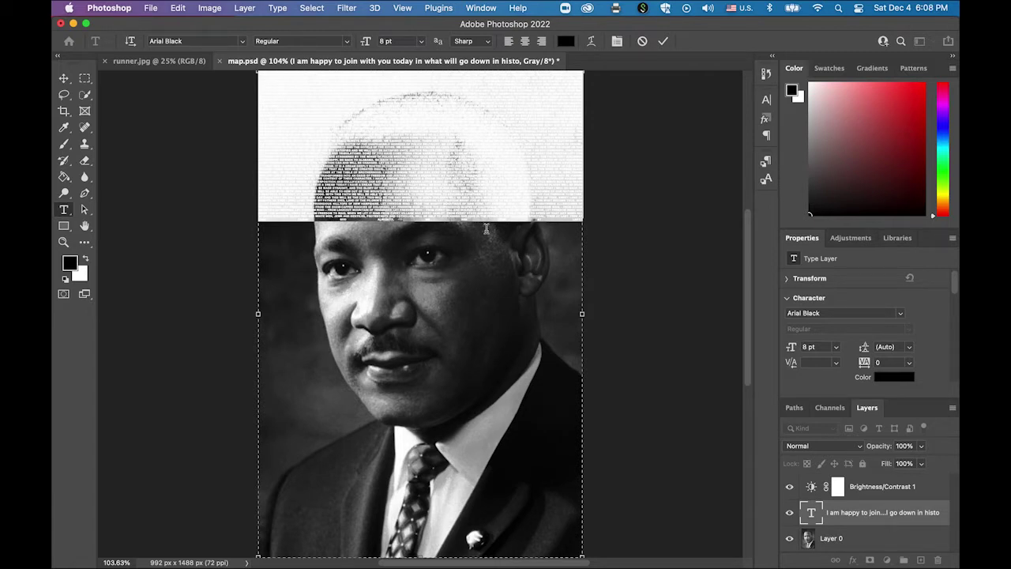
{"action": "left_click", "coordinate": [486, 229]}
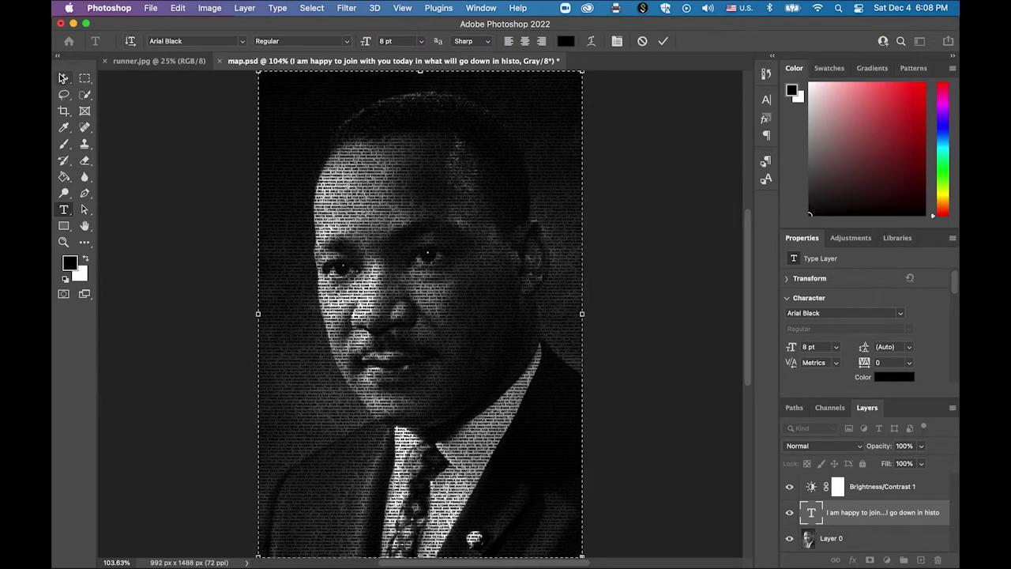
{"action": "left_click", "coordinate": [85, 78]}
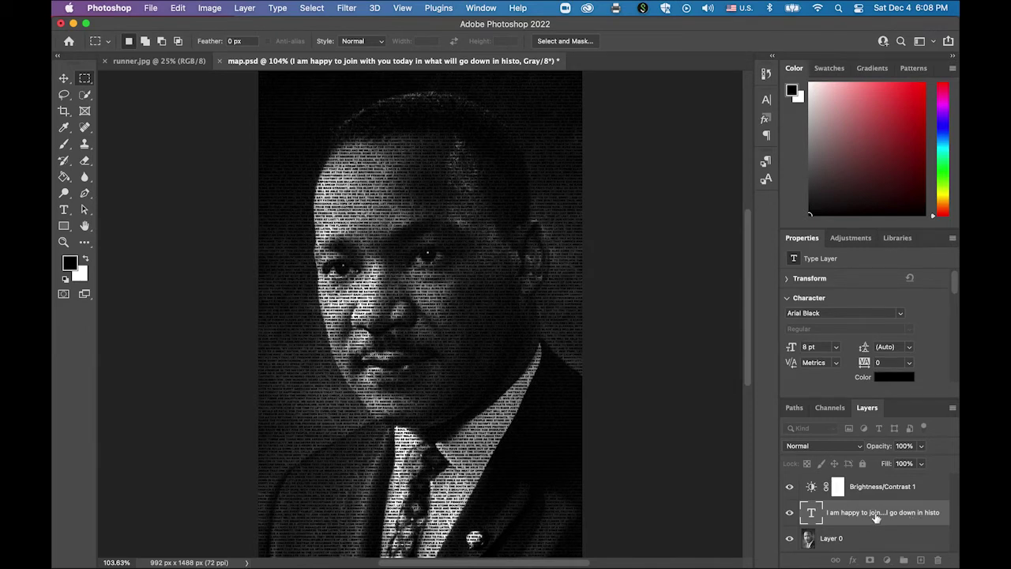
- Convert the speech text layer to a smart object and apply Displace with both scales at 5, Stretch To Fit, Repeat Edge Pixels and map.psd
{"action": "right_click", "coordinate": [922, 519]}
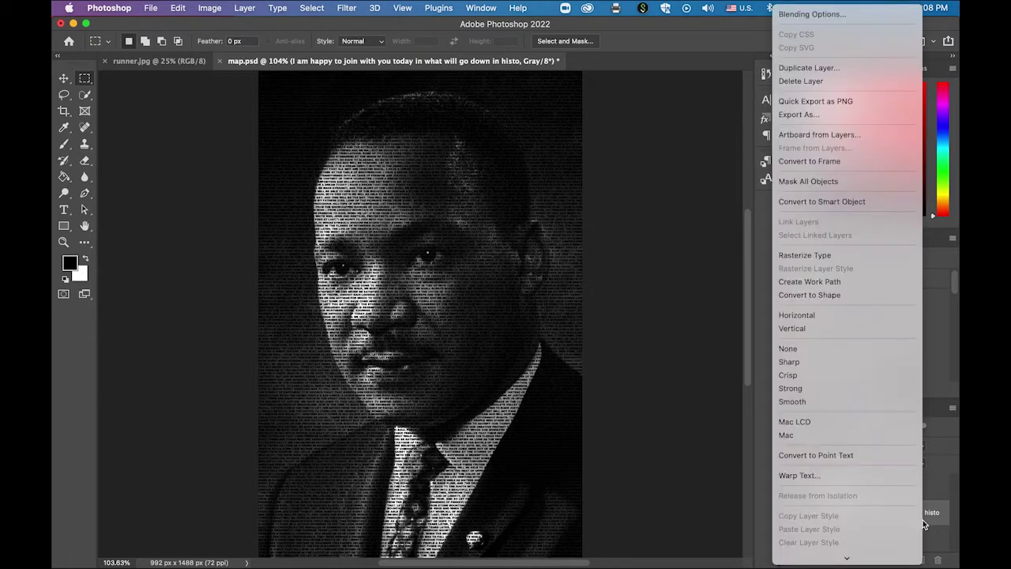
{"action": "left_click", "coordinate": [865, 204]}
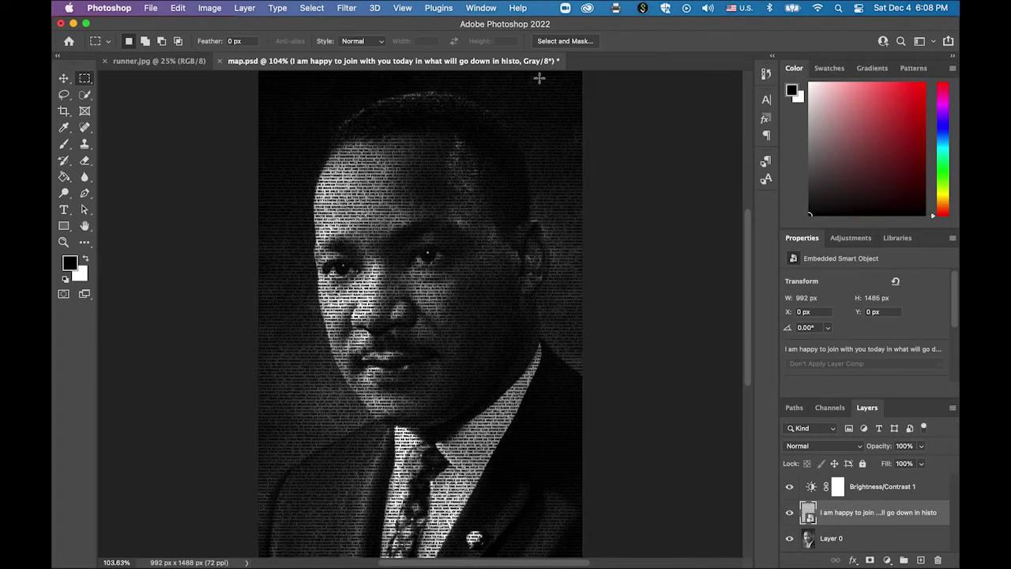
{"action": "left_click", "coordinate": [341, 8]}
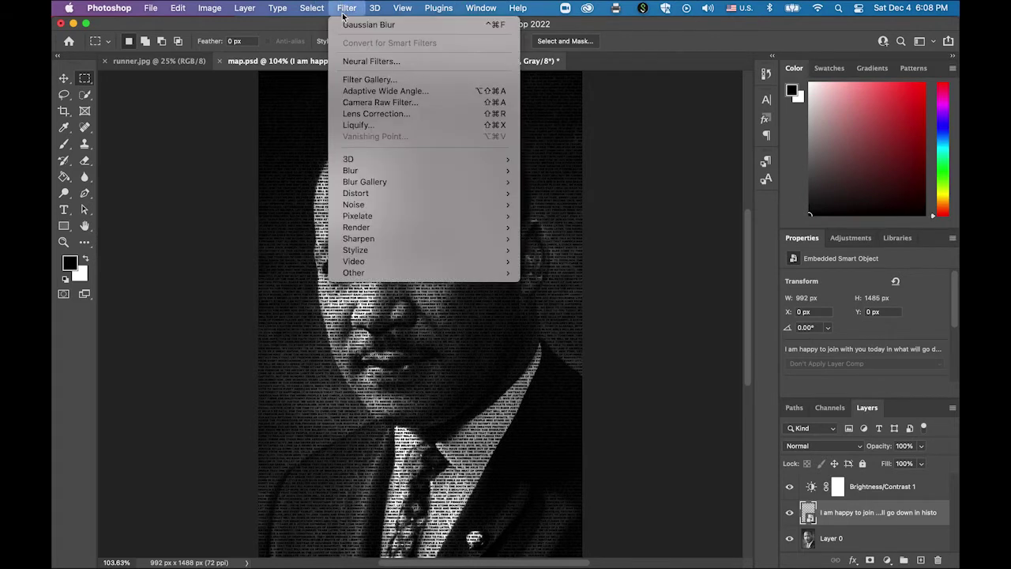
{"action": "mouse_move", "coordinate": [398, 193]}
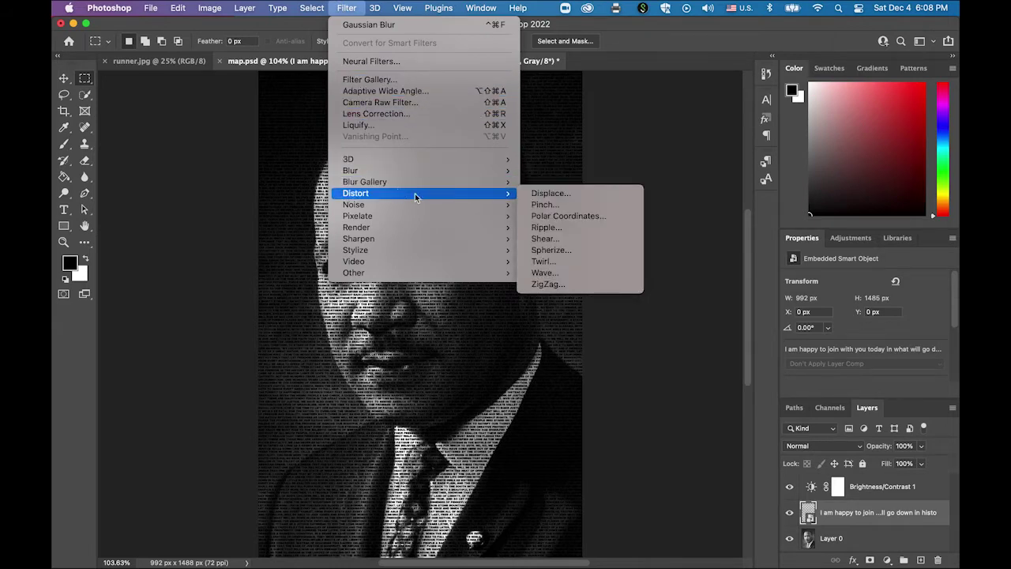
{"action": "left_click", "coordinate": [578, 193]}
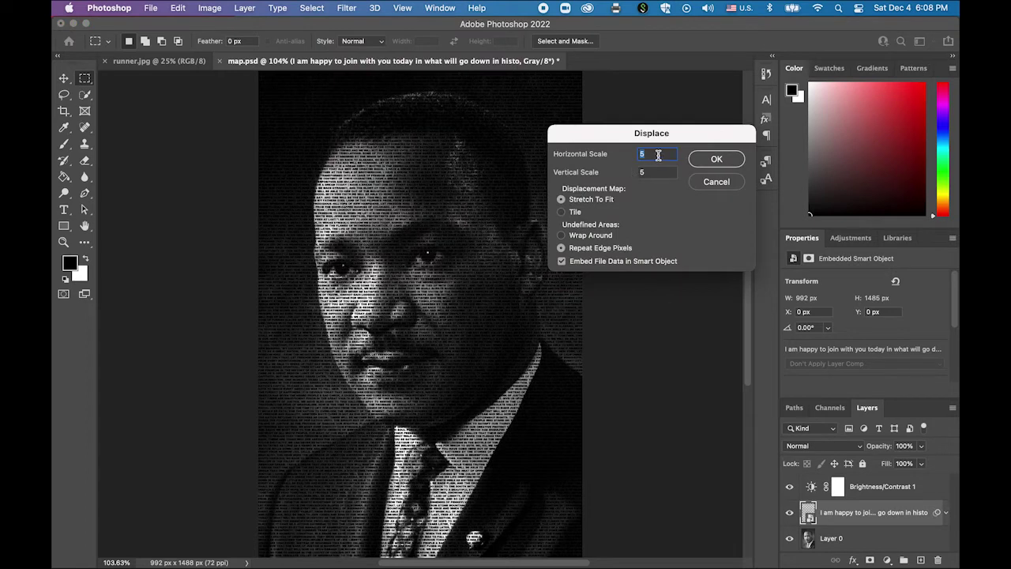
{"action": "key", "text": "Tab"}
{"action": "left_click", "coordinate": [572, 151]}
{"action": "left_click", "coordinate": [717, 159]}
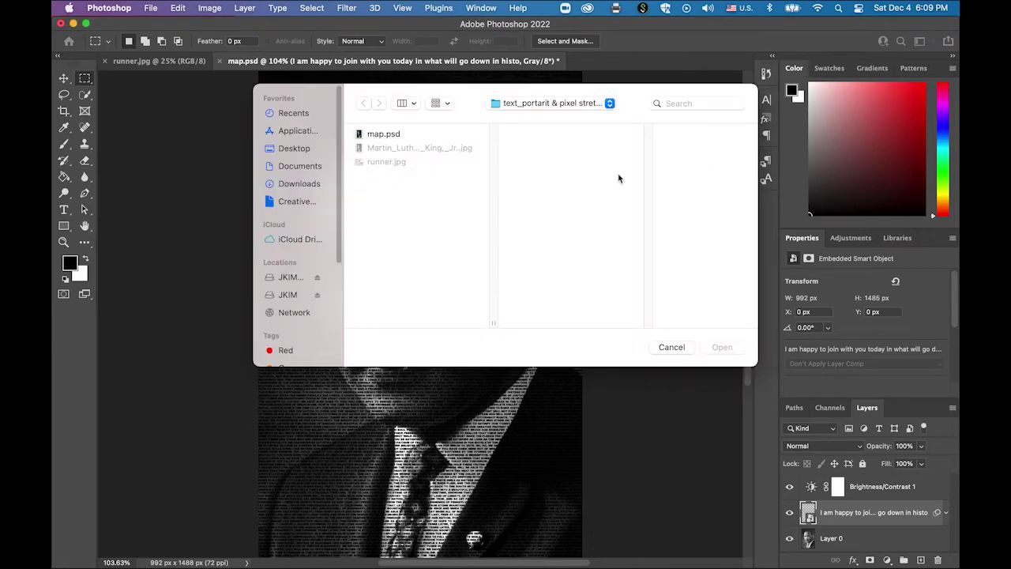
{"action": "left_click", "coordinate": [393, 136]}
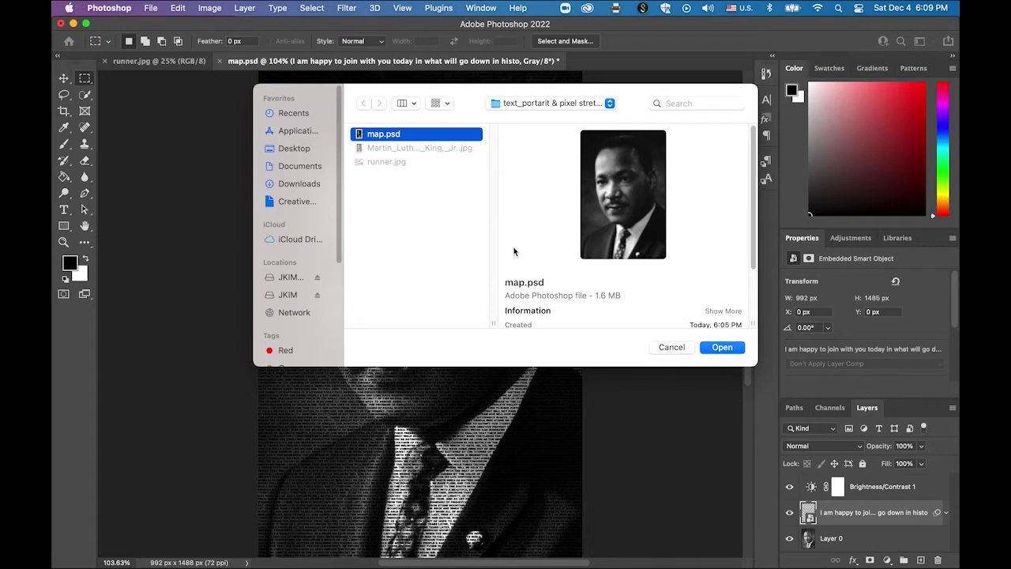
{"action": "left_click", "coordinate": [743, 352]}
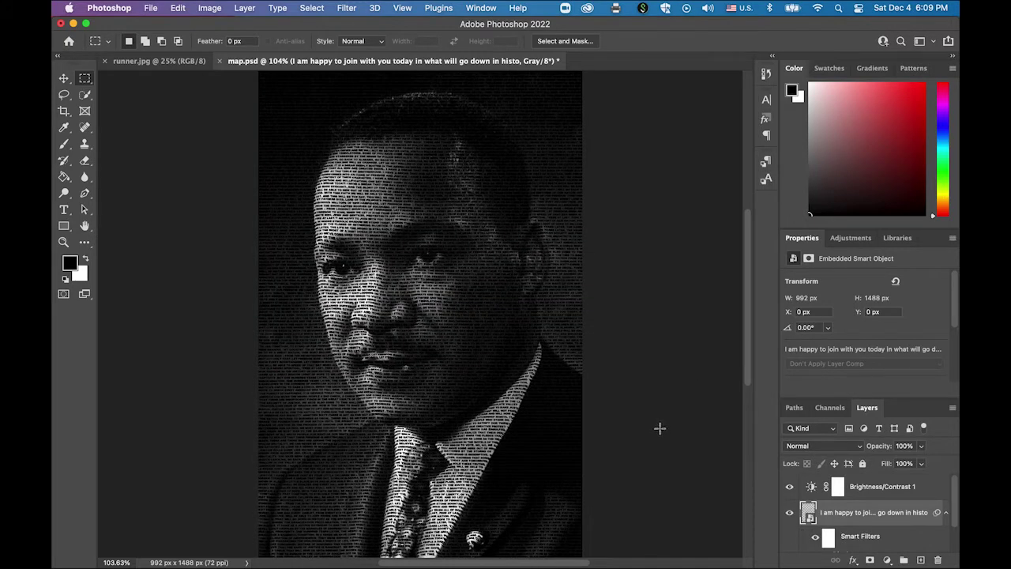
- Try the Displace smart filter with horizontal and vertical scales at 10 using map.psd, and undo the change
{"action": "left_click", "coordinate": [63, 242]}
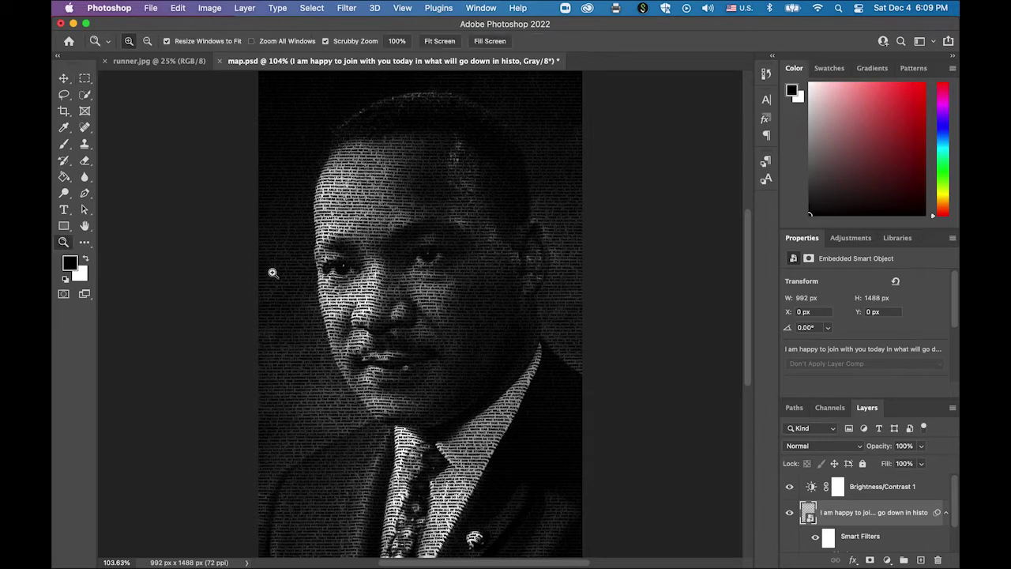
{"action": "left_click", "coordinate": [368, 271]}
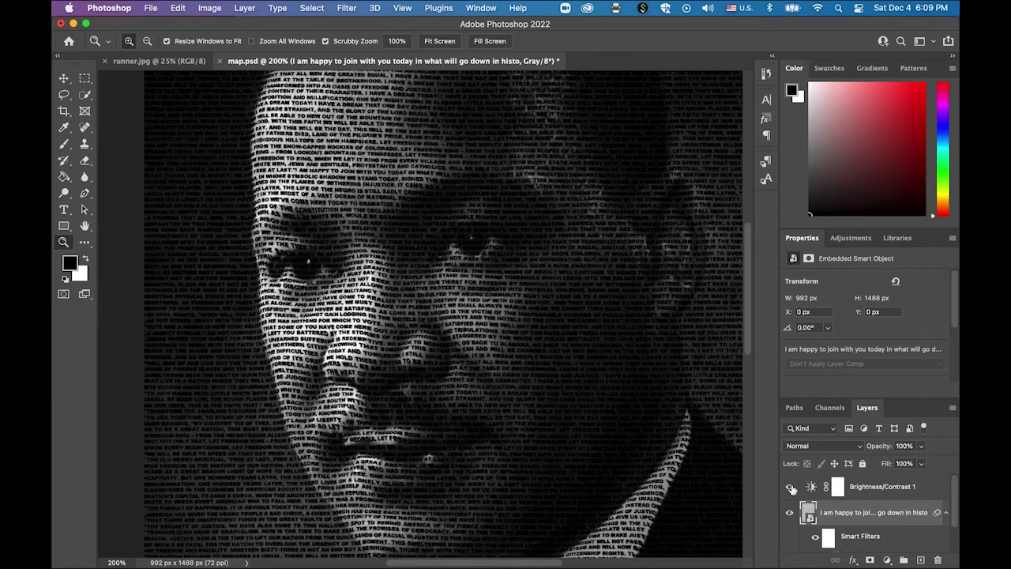
{"action": "left_click_drag", "start_coordinate": [957, 499], "coordinate": [956, 525]}
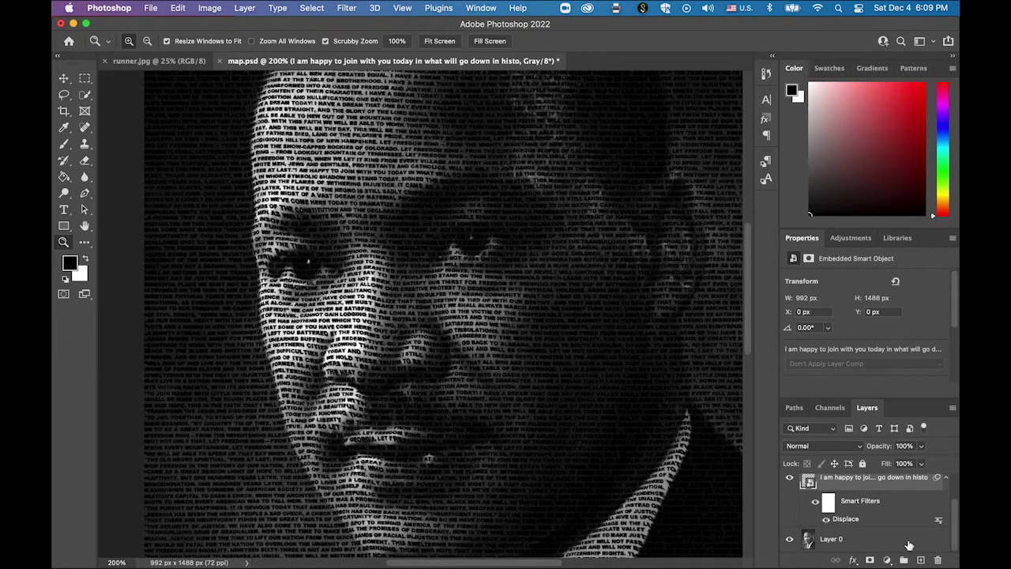
{"action": "double_click", "coordinate": [845, 519]}
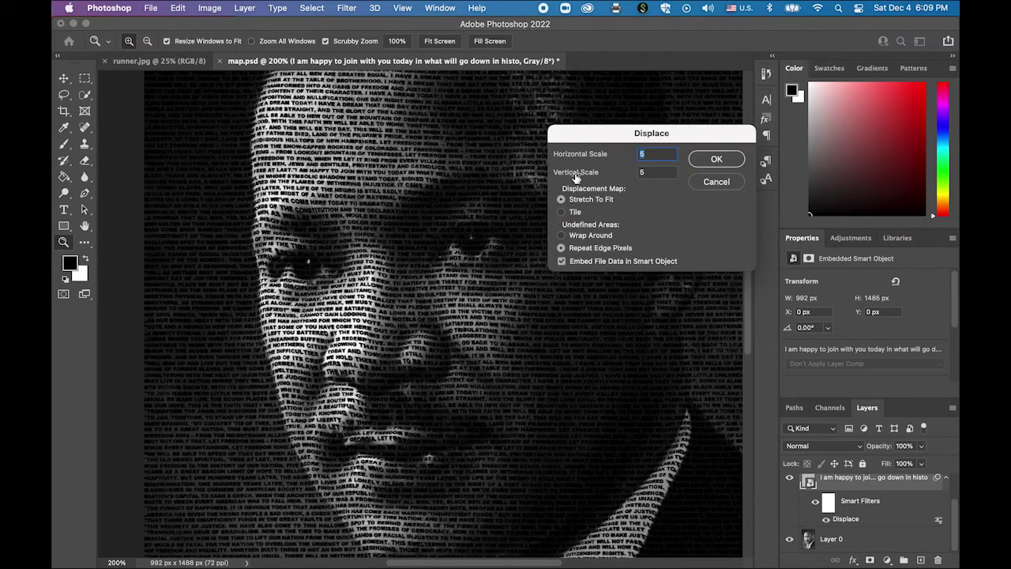
{"action": "type", "text": "10"}
{"action": "key", "text": "Tab"}
{"action": "type", "text": "10"}
{"action": "left_click", "coordinate": [716, 160]}
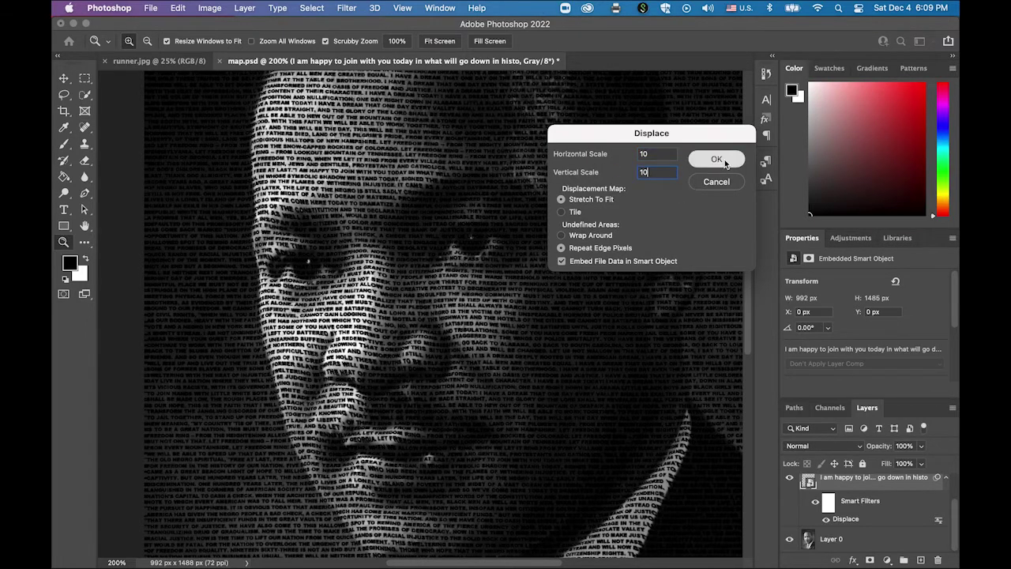
{"action": "left_click", "coordinate": [401, 134]}
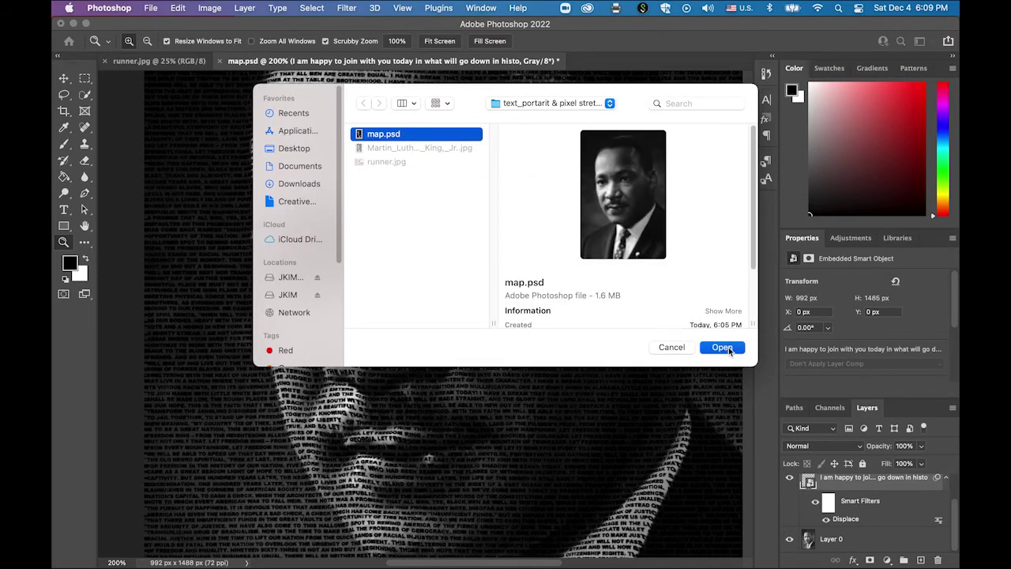
{"action": "left_click", "coordinate": [728, 346]}
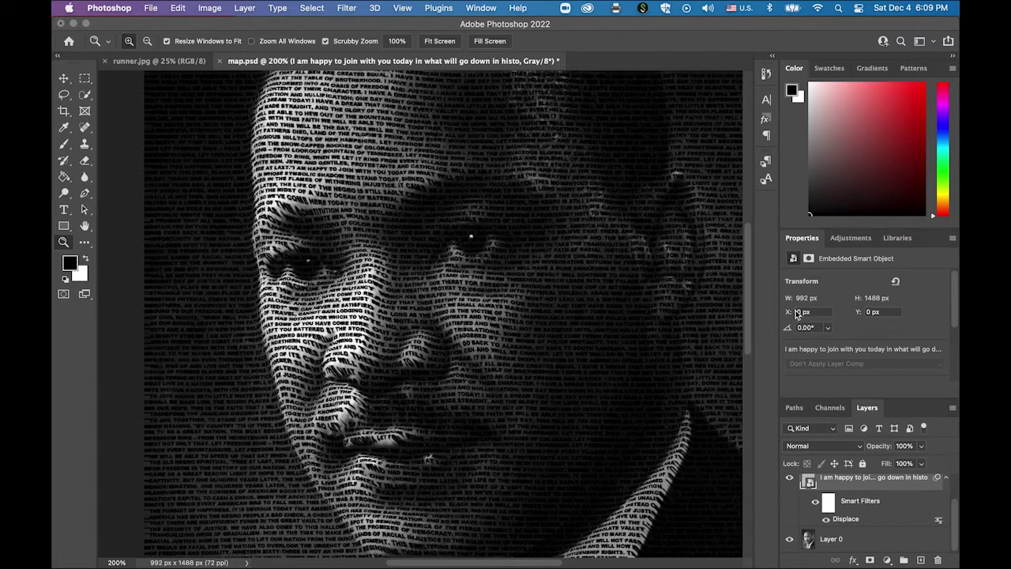
{"action": "key", "text": "super+z"}
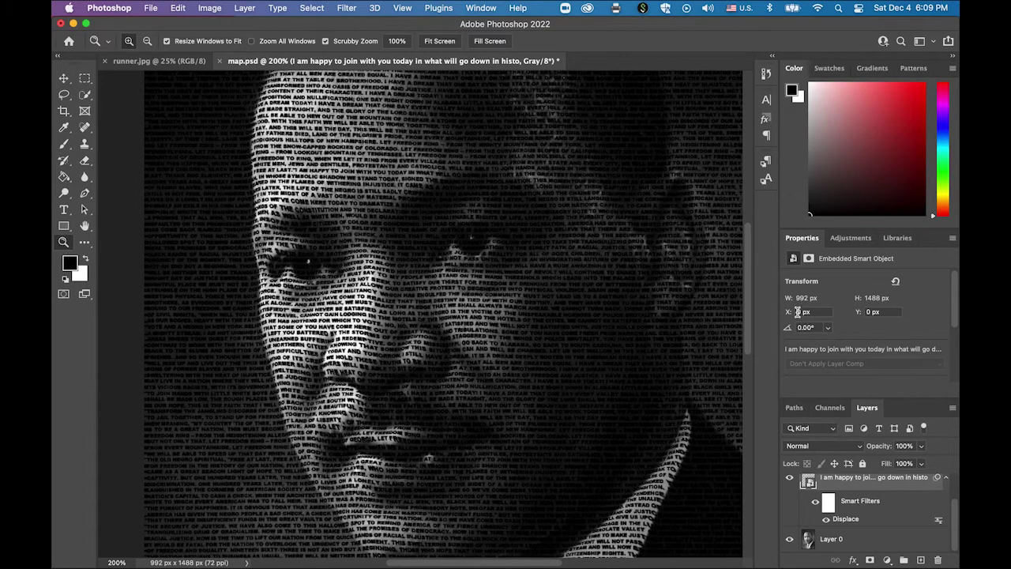
- Place Layer 0 directly above the speech text smart object and clip the portrait to the text
{"action": "left_click", "coordinate": [85, 227]}
{"action": "double_click", "coordinate": [85, 227]}
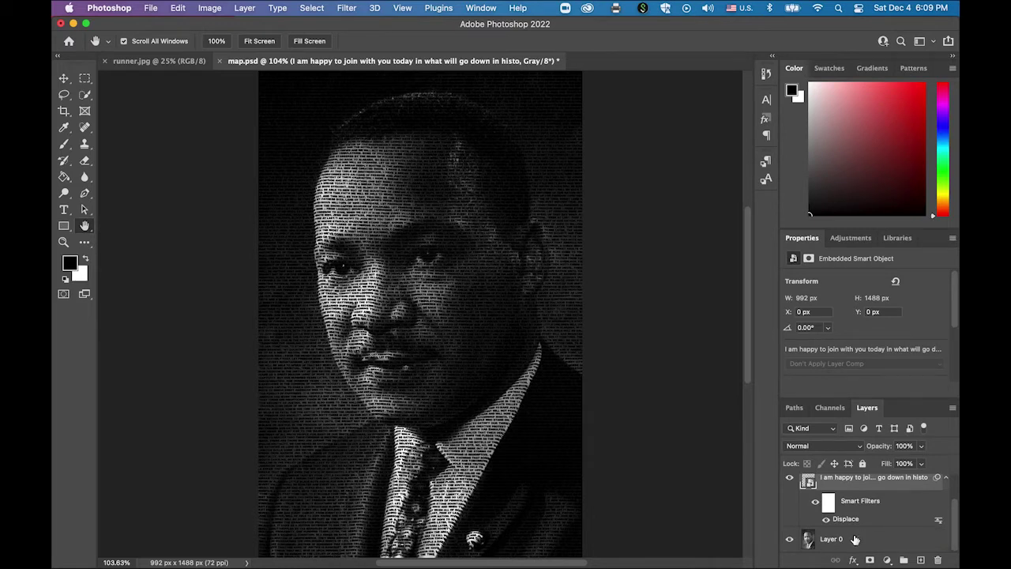
{"action": "left_click_drag", "start_coordinate": [867, 407], "coordinate": [667, 271]}
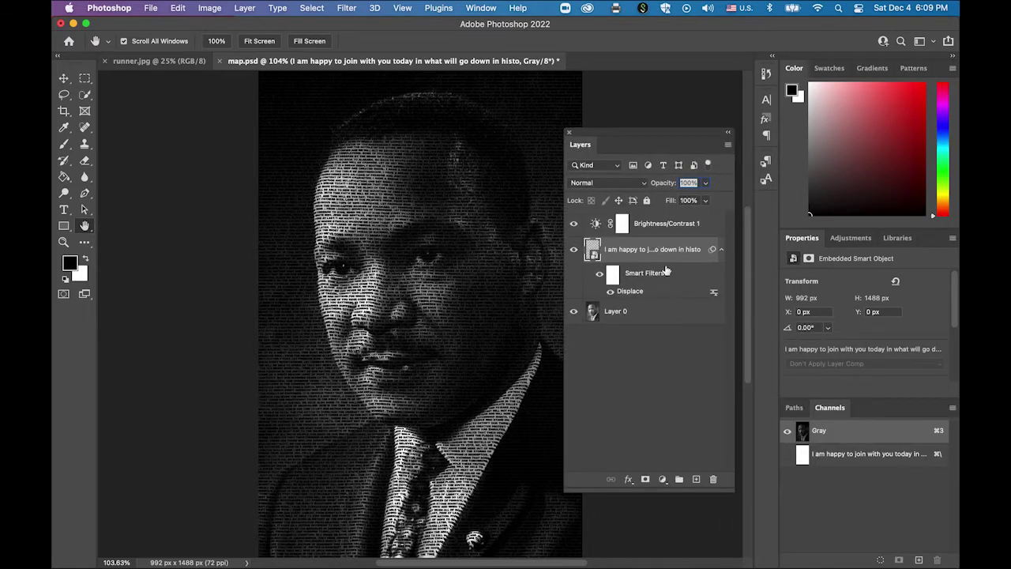
{"action": "left_click_drag", "start_coordinate": [670, 490], "coordinate": [693, 401]}
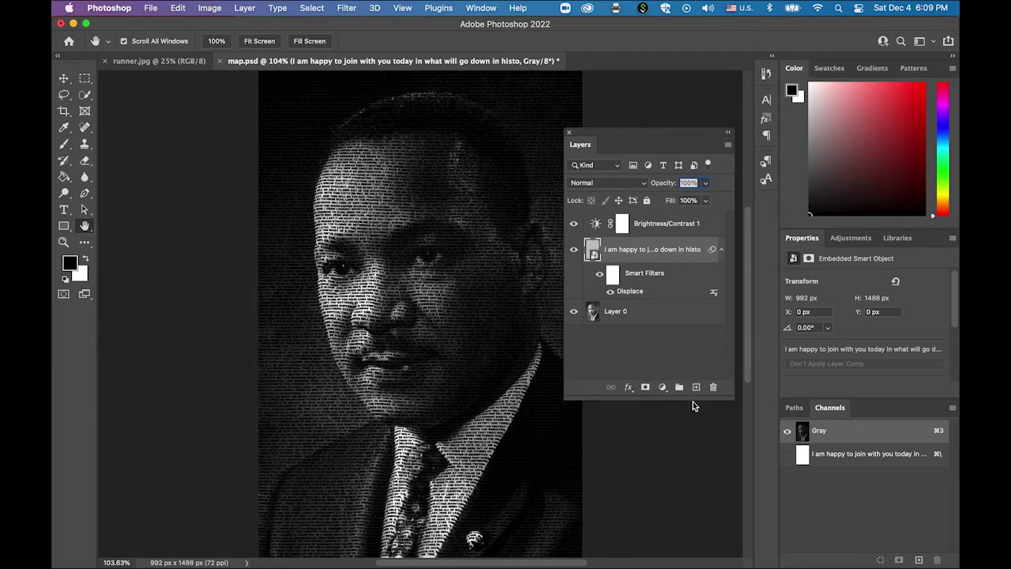
{"action": "left_click", "coordinate": [651, 317]}
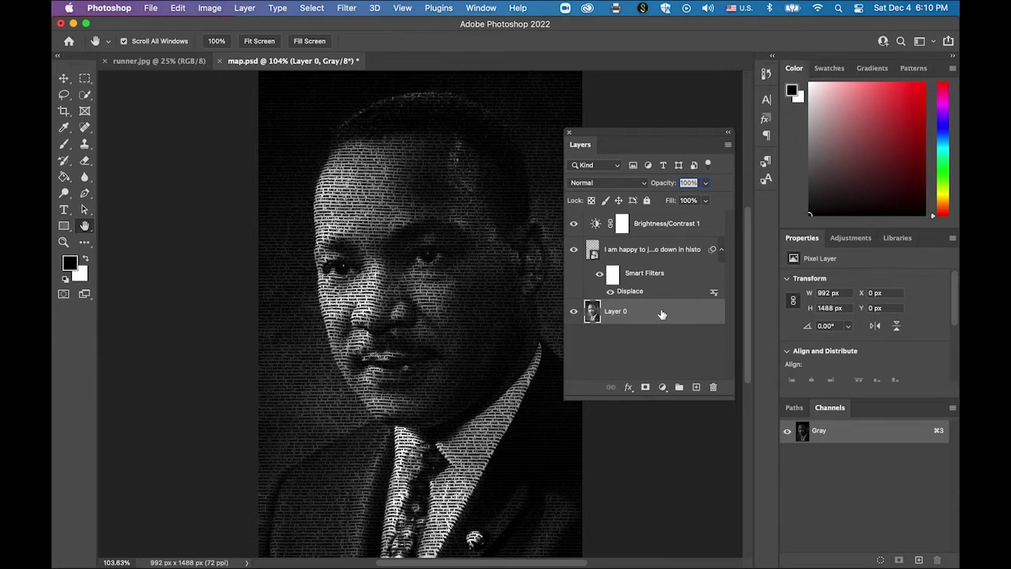
{"action": "left_click_drag", "start_coordinate": [662, 315], "coordinate": [668, 243]}
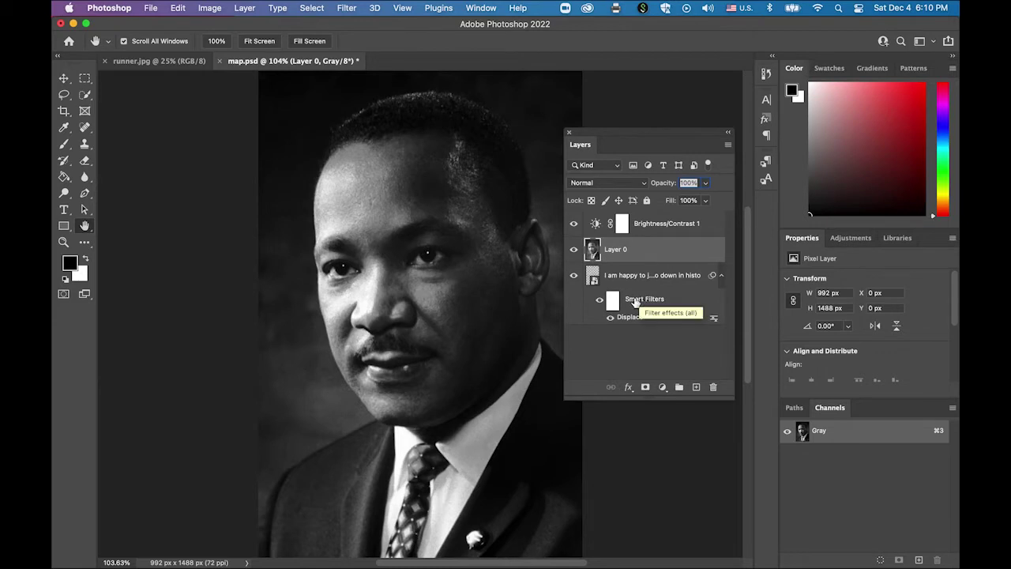
{"action": "left_click", "coordinate": [648, 260], "text": "alt"}
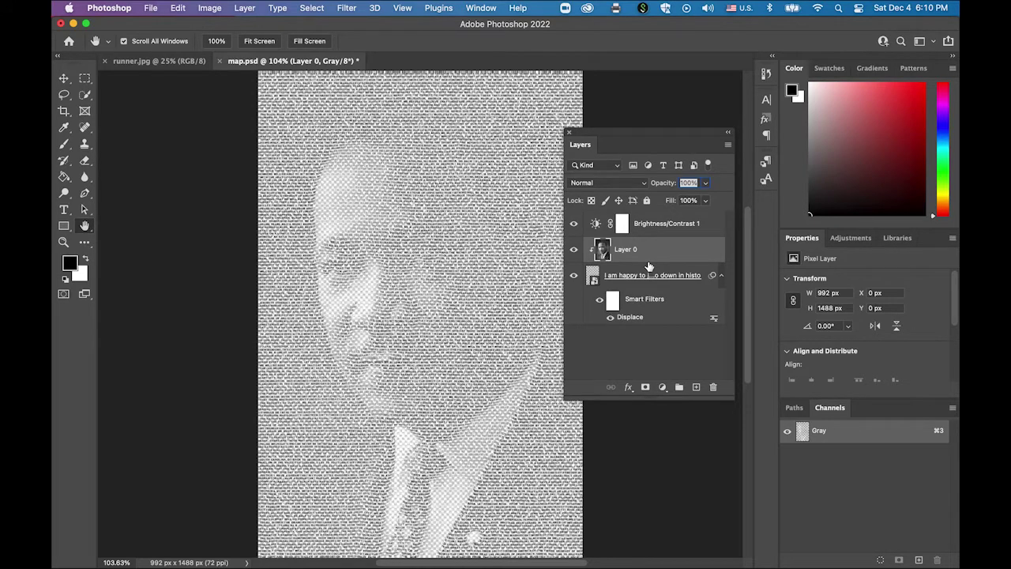
- Add a new layer beneath the speech text smart object, fill it with black, and check the lettering up close
{"action": "left_click", "coordinate": [697, 388]}
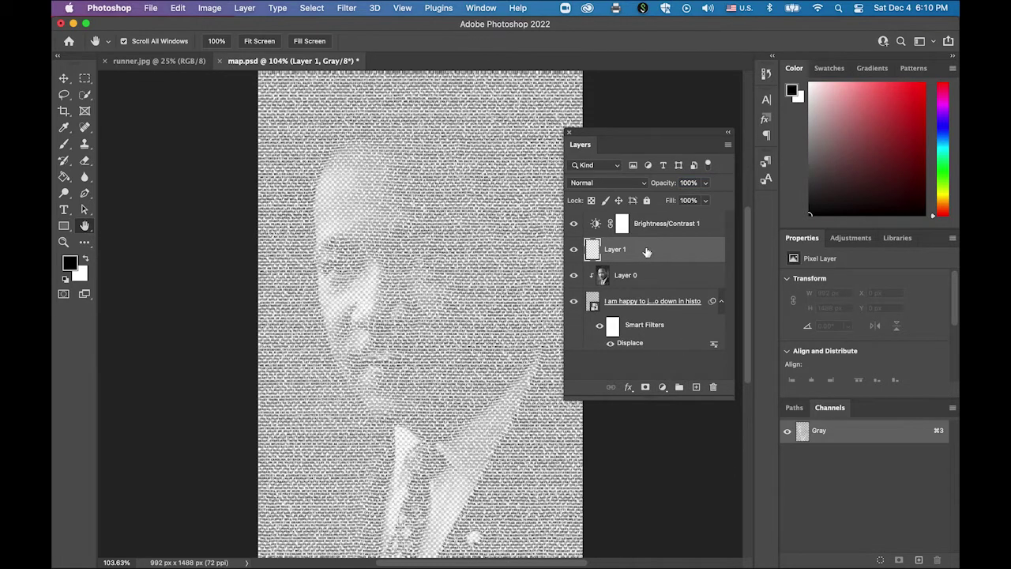
{"action": "left_click_drag", "start_coordinate": [646, 252], "coordinate": [645, 365]}
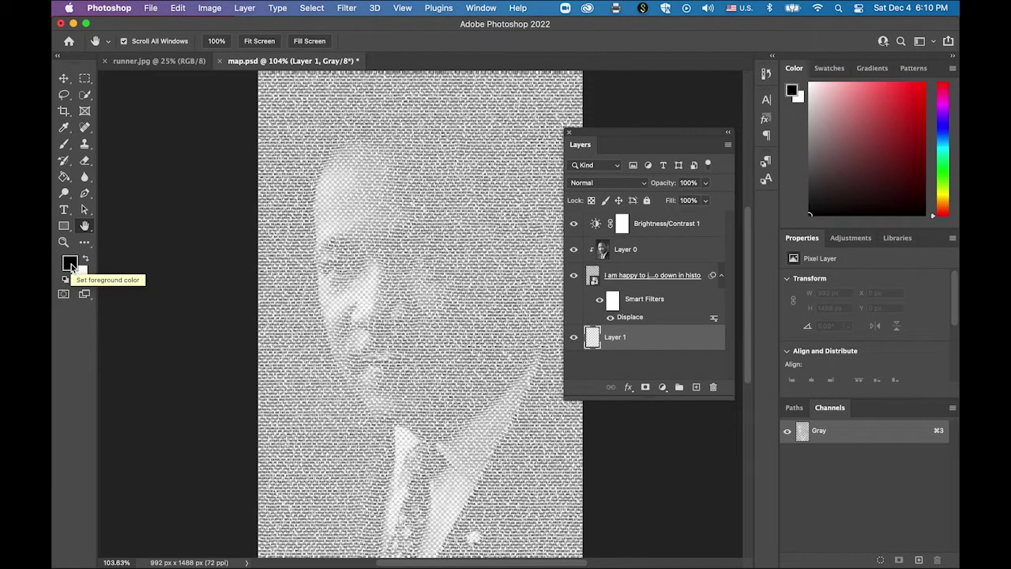
{"action": "left_click", "coordinate": [65, 177]}
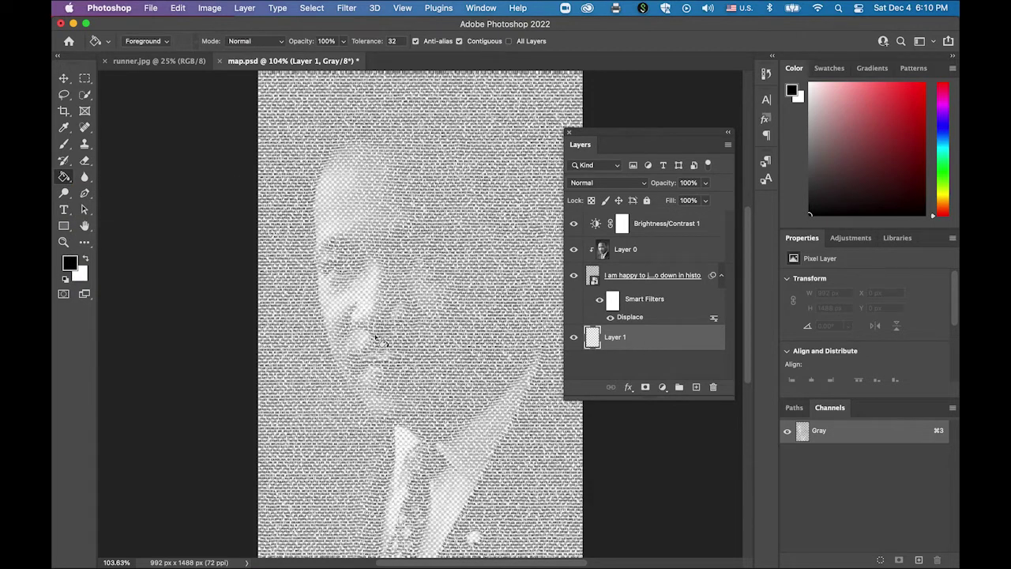
{"action": "left_click", "coordinate": [368, 340]}
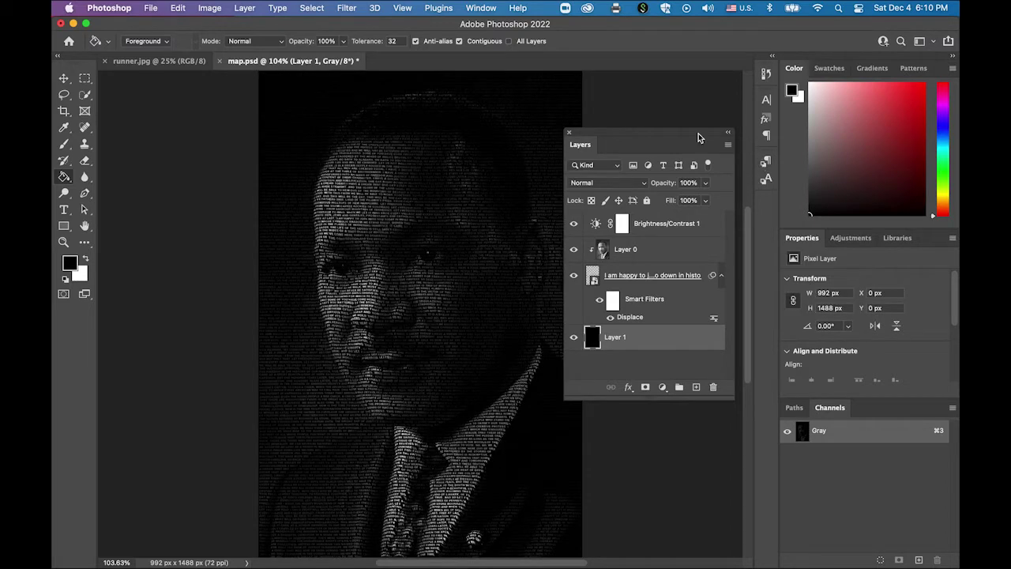
{"action": "left_click_drag", "start_coordinate": [632, 139], "coordinate": [912, 406]}
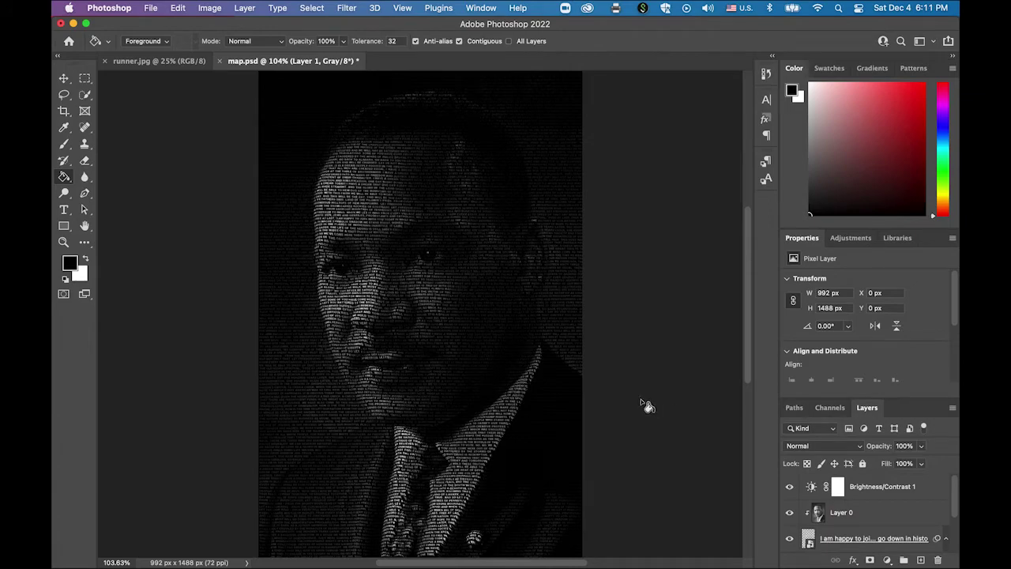
{"action": "left_click", "coordinate": [66, 241]}
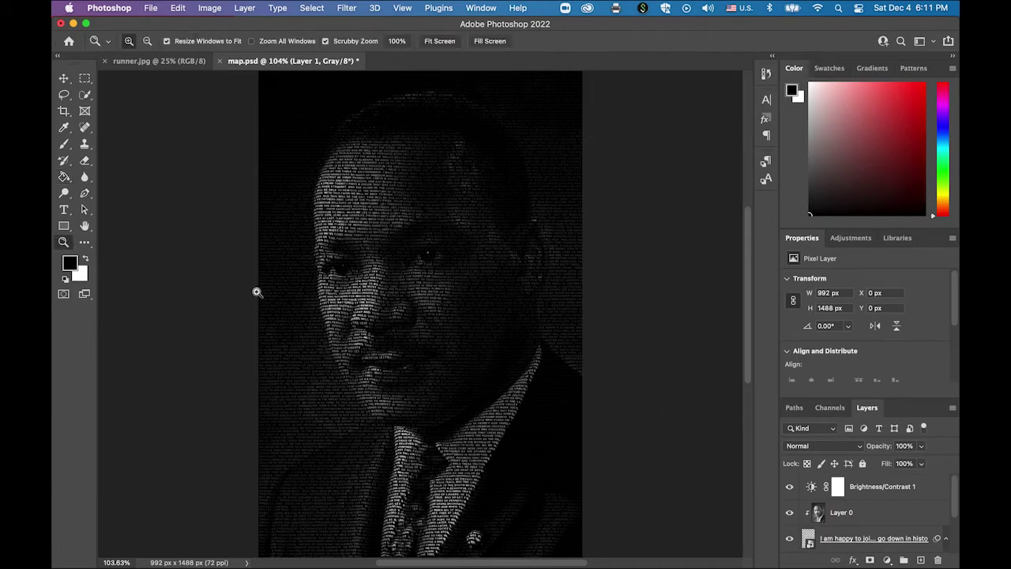
{"action": "left_click", "coordinate": [466, 341]}
{"action": "left_click", "coordinate": [651, 423]}
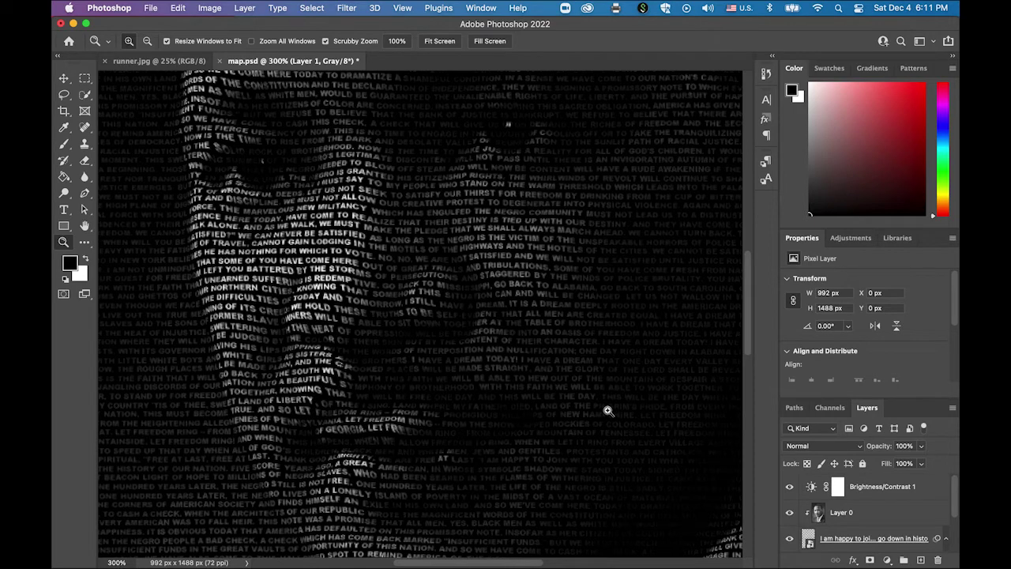
{"action": "double_click", "coordinate": [84, 228]}
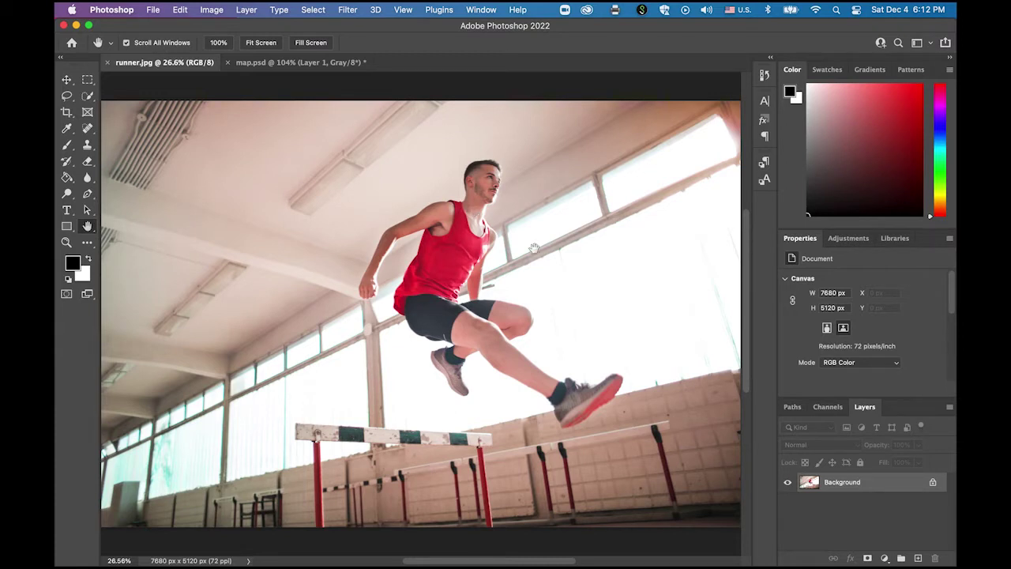
- Unlock the Background layer of runner.jpg and select the jumping athlete with Select Subject
{"action": "left_click", "coordinate": [932, 484]}
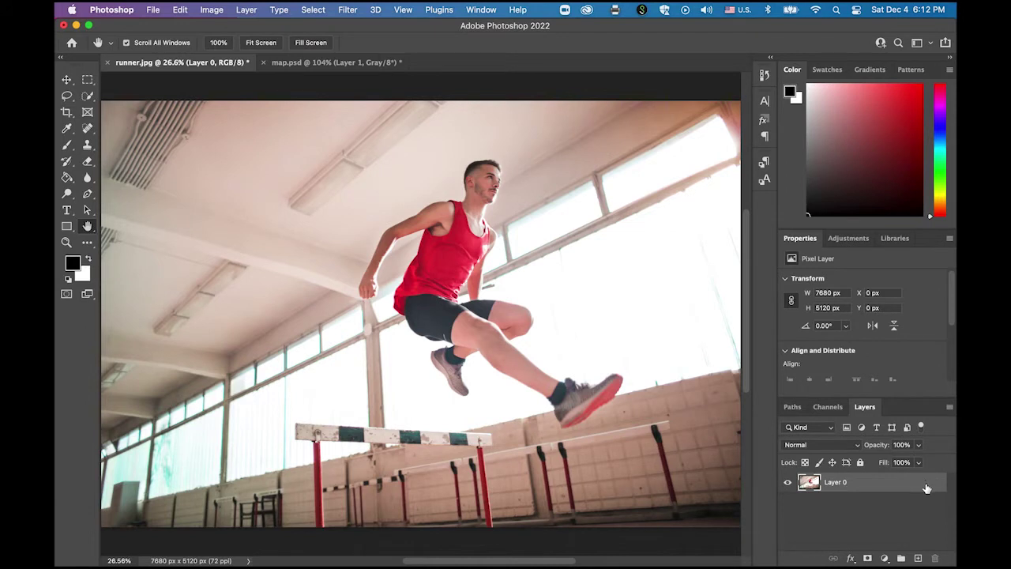
{"action": "left_click", "coordinate": [88, 98]}
{"action": "right_click", "coordinate": [88, 99]}
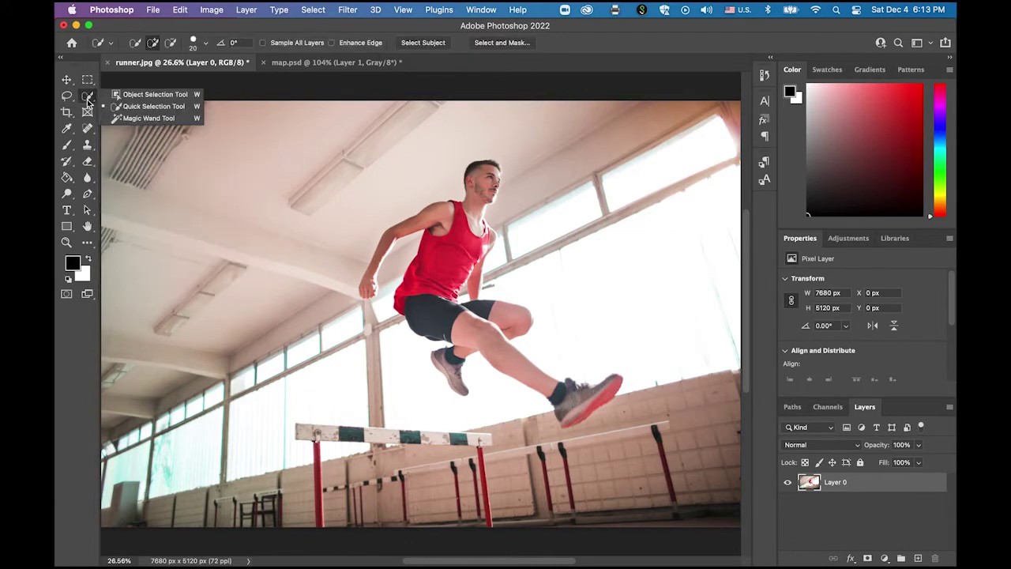
{"action": "left_click", "coordinate": [139, 108]}
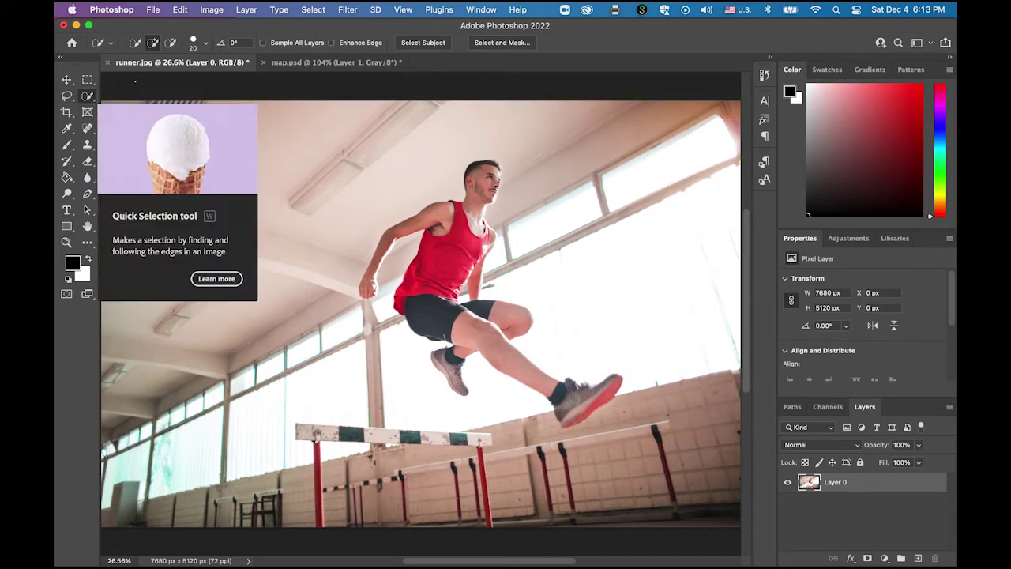
{"action": "left_click", "coordinate": [438, 46]}
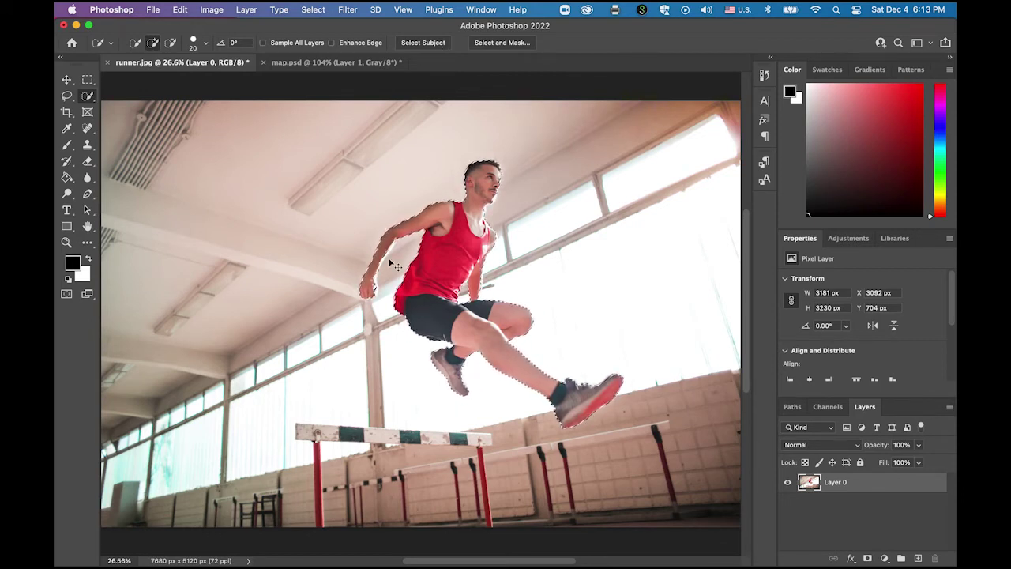
- Add the missed bright edge of the athlete's rear hand with Quick Selection and check the selection around the head and shoe
{"action": "key", "text": "z"}
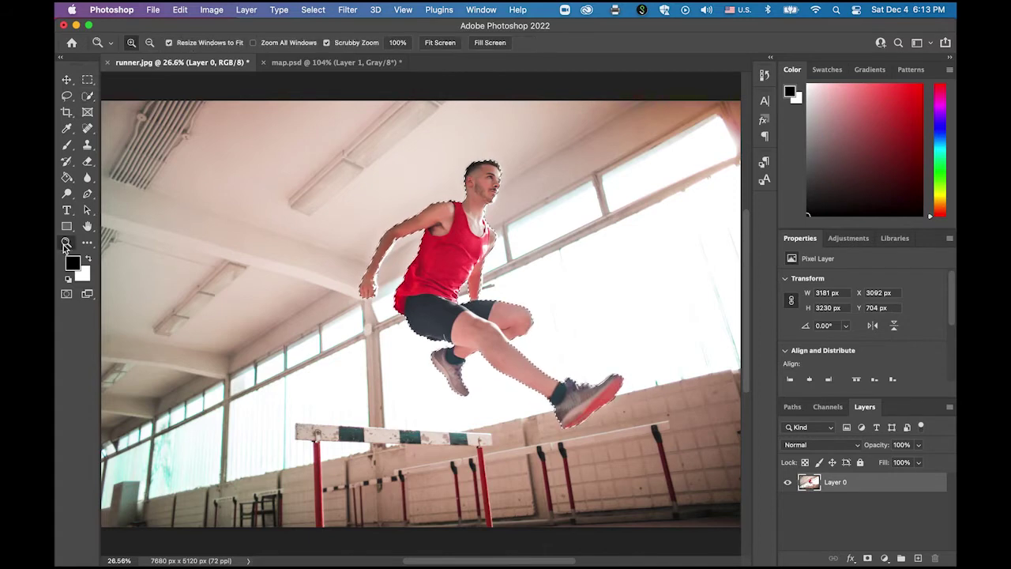
{"action": "left_click", "coordinate": [395, 260]}
{"action": "left_click_drag", "start_coordinate": [422, 293], "coordinate": [408, 274]}
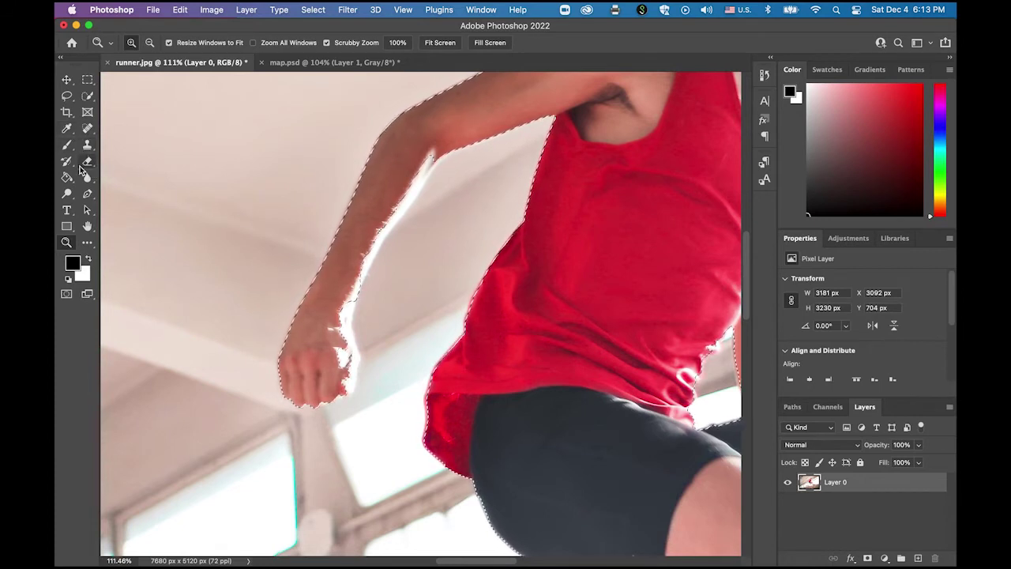
{"action": "left_click", "coordinate": [87, 96]}
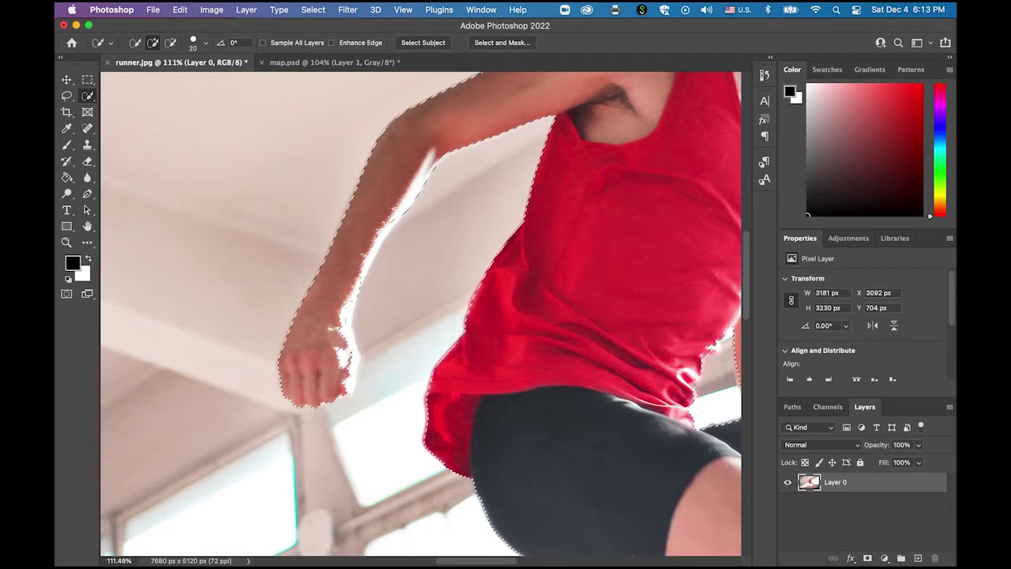
{"action": "left_click_drag", "start_coordinate": [350, 355], "coordinate": [350, 350]}
{"action": "left_click", "coordinate": [88, 226]}
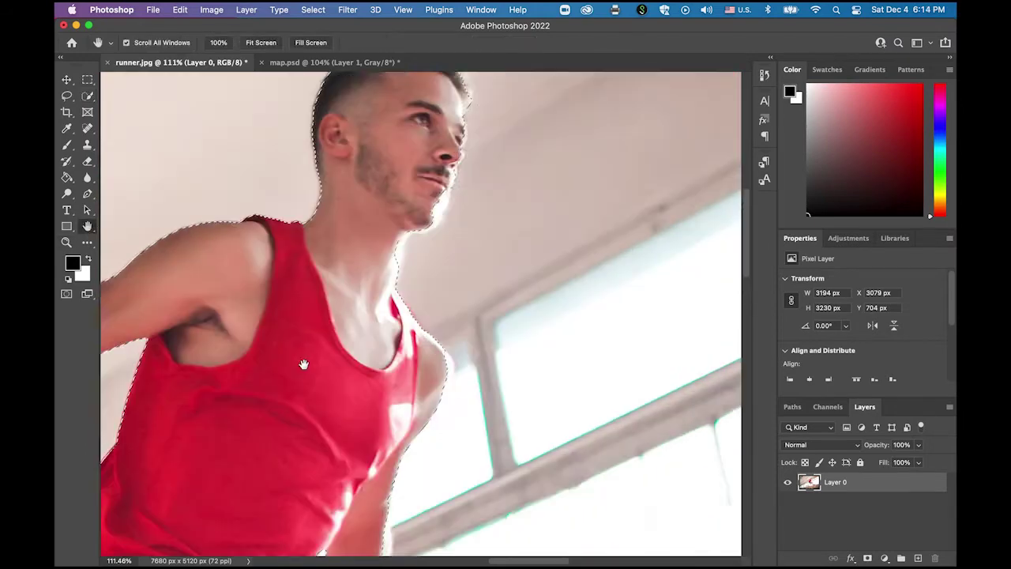
{"action": "left_click_drag", "start_coordinate": [302, 364], "coordinate": [258, 455]}
{"action": "left_click", "coordinate": [89, 96]}
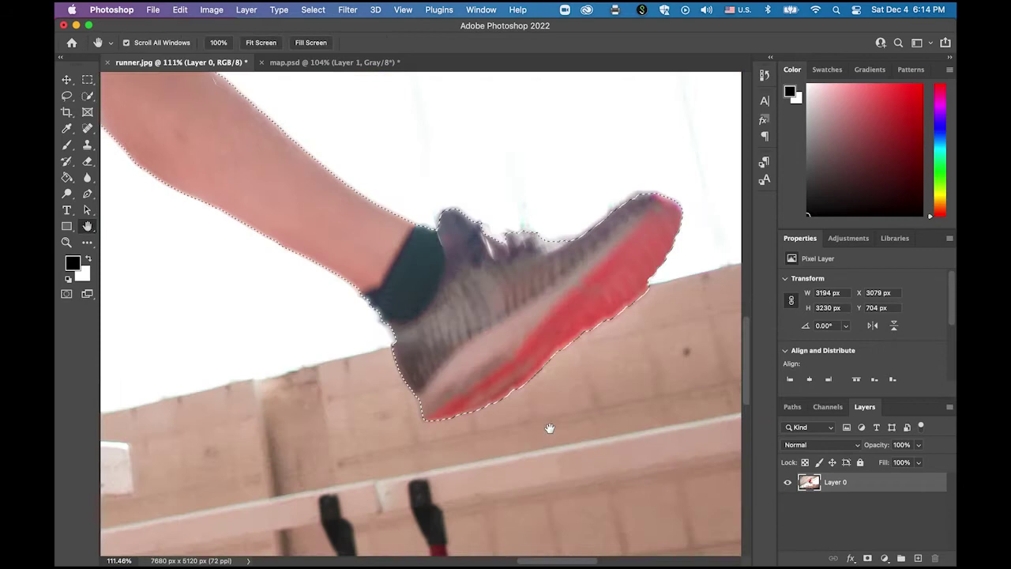
- Invert the athlete selection and delete the background around him
{"action": "key", "text": "super+0"}
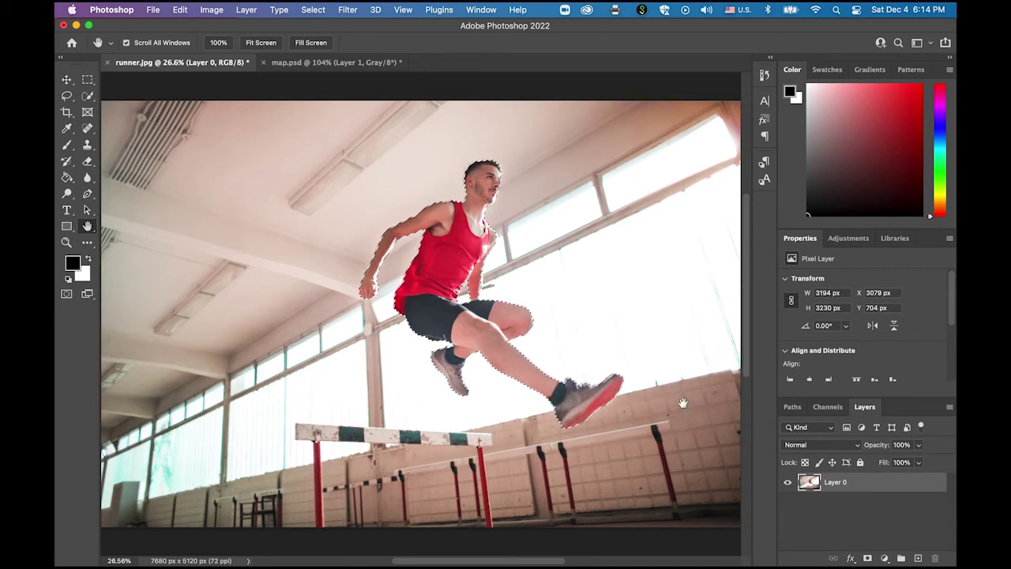
{"action": "left_click", "coordinate": [313, 9]}
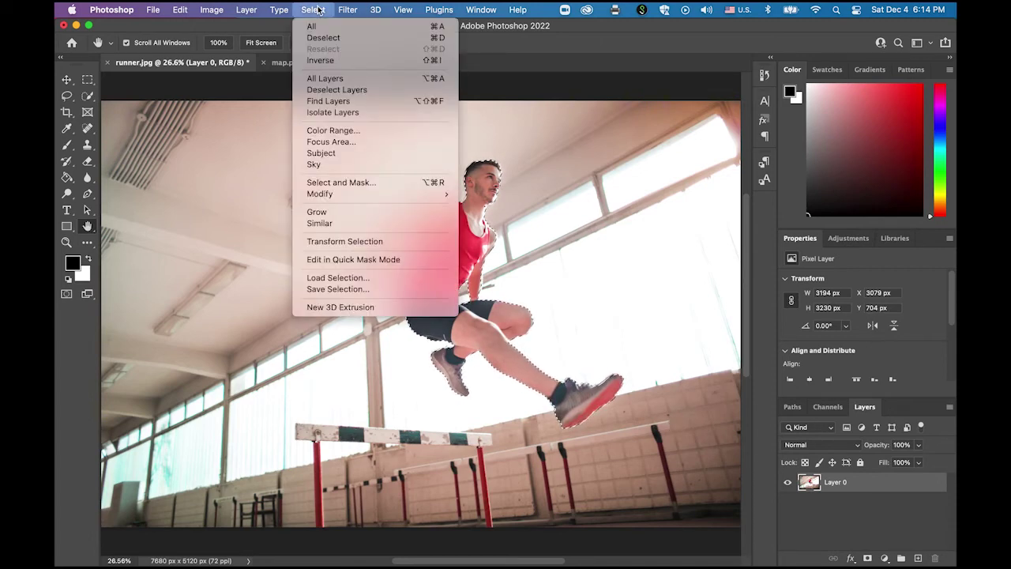
{"action": "left_click", "coordinate": [334, 61]}
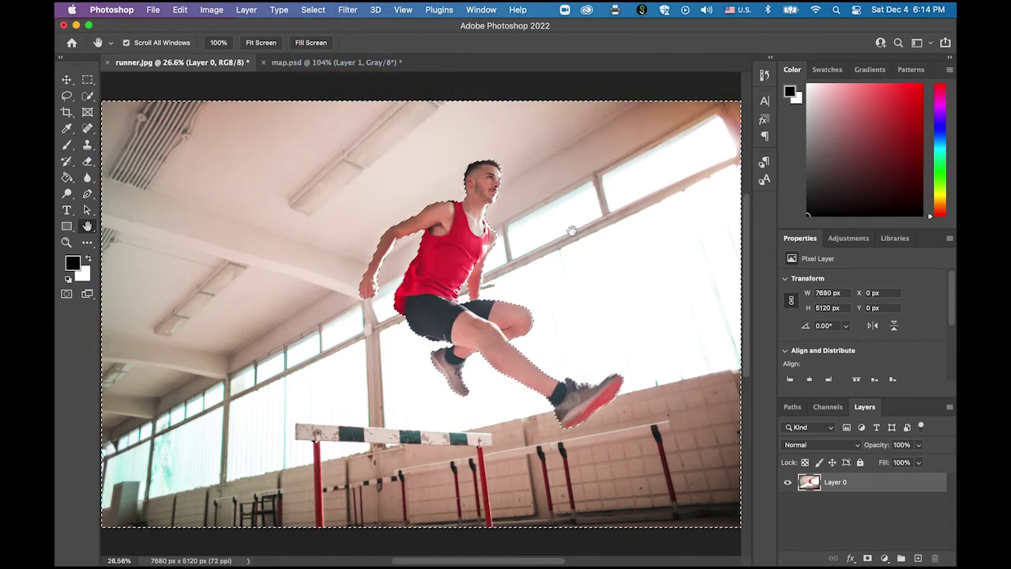
{"action": "key", "text": "Delete"}
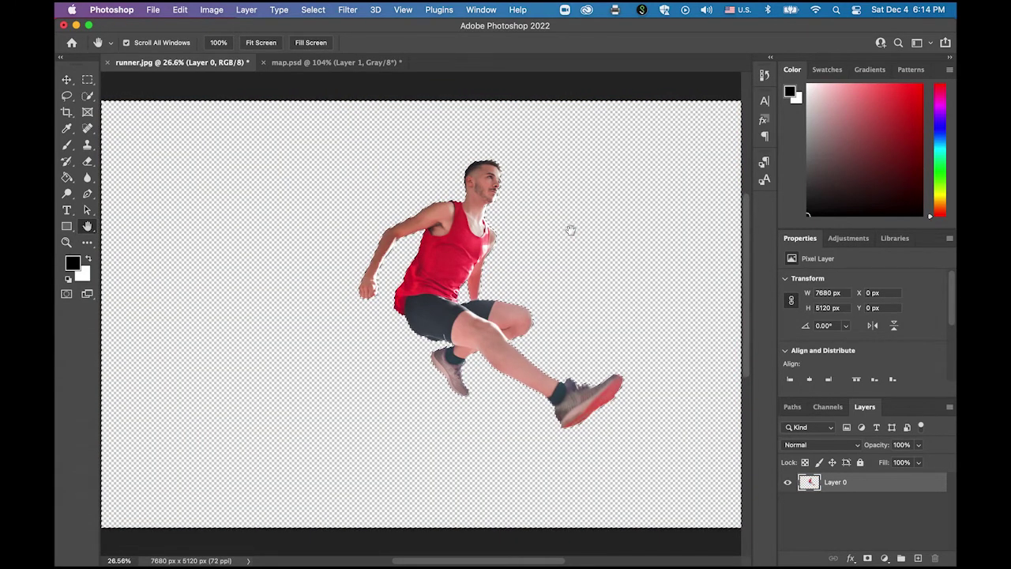
- Clear the selection, then duplicate the cut-out athlete layer and hide the original Layer 0
{"action": "left_click", "coordinate": [88, 80]}
{"action": "left_click", "coordinate": [214, 90]}
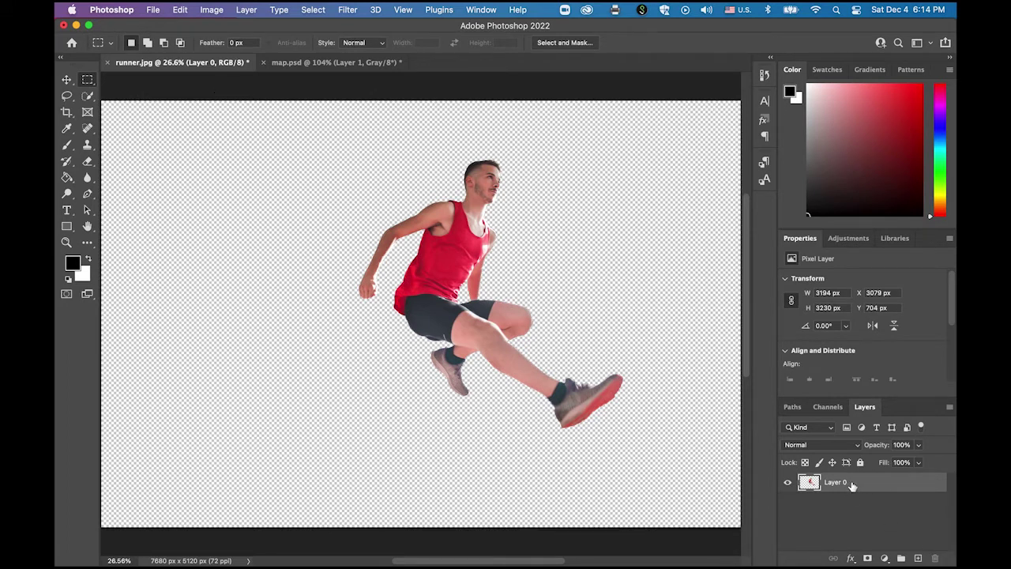
{"action": "key", "text": "super+j"}
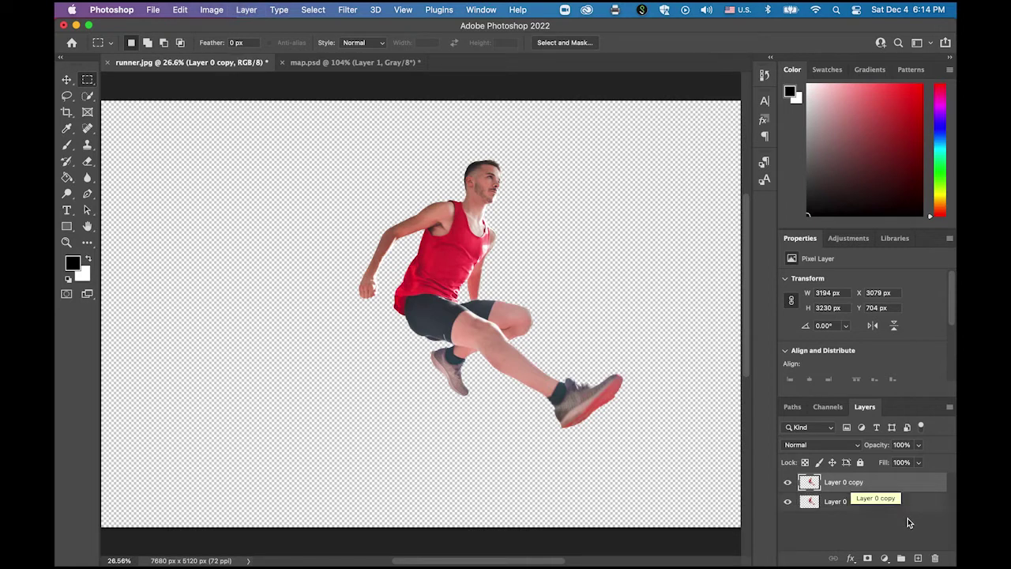
{"action": "left_click", "coordinate": [788, 482]}
{"action": "left_click", "coordinate": [788, 482]}
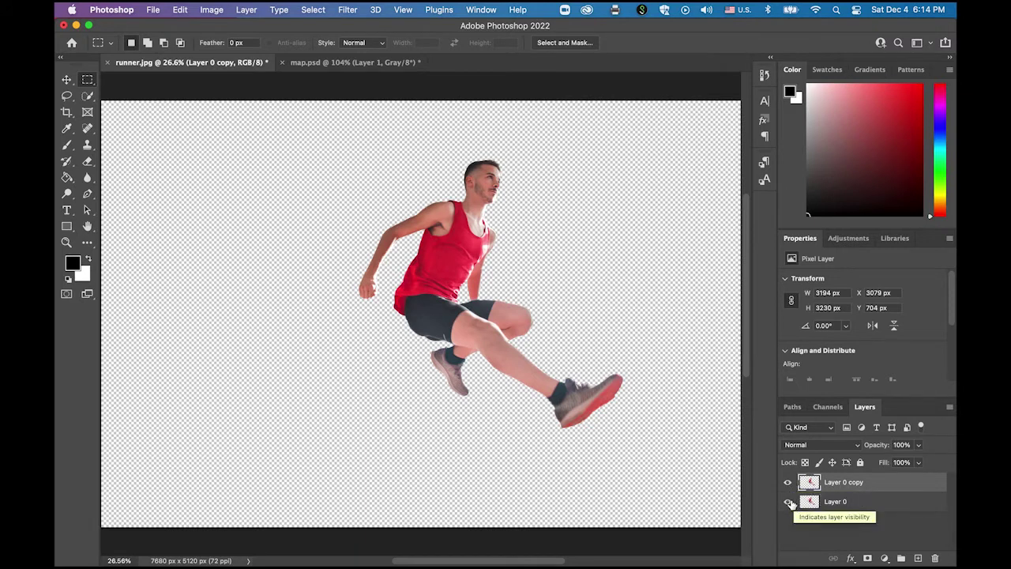
{"action": "left_click", "coordinate": [788, 503]}
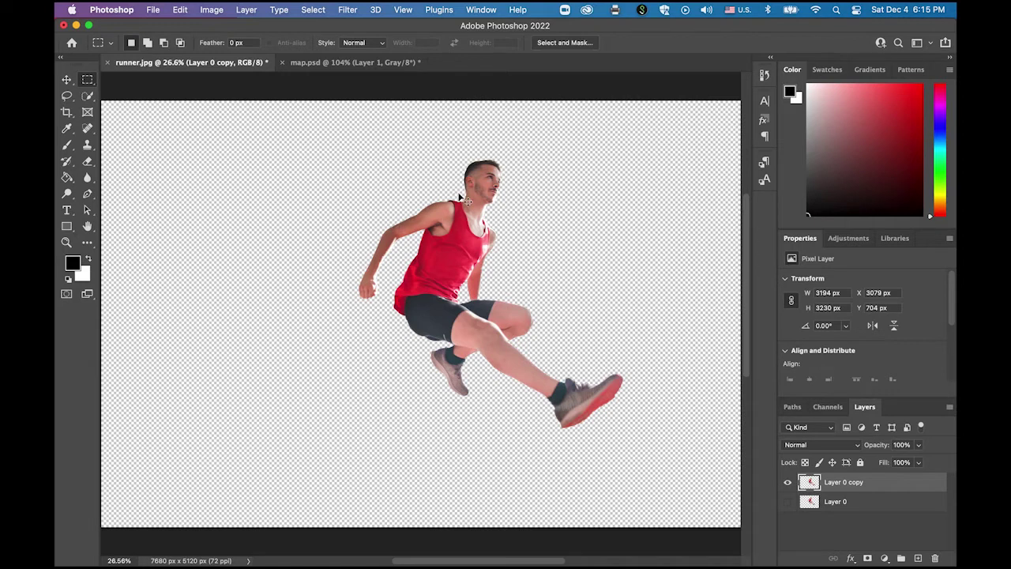
- Marquee a strip about 74 by 1208 px from the athlete's head to his chest and place a copy in the empty area behind him
{"action": "left_click", "coordinate": [67, 243]}
{"action": "left_click", "coordinate": [492, 227]}
{"action": "left_click", "coordinate": [491, 227]}
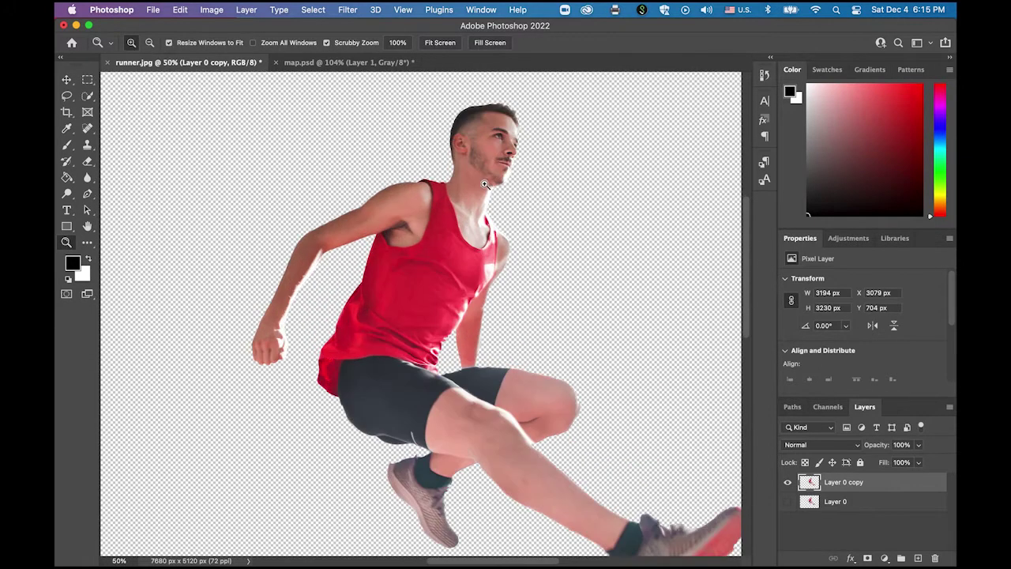
{"action": "left_click", "coordinate": [86, 225]}
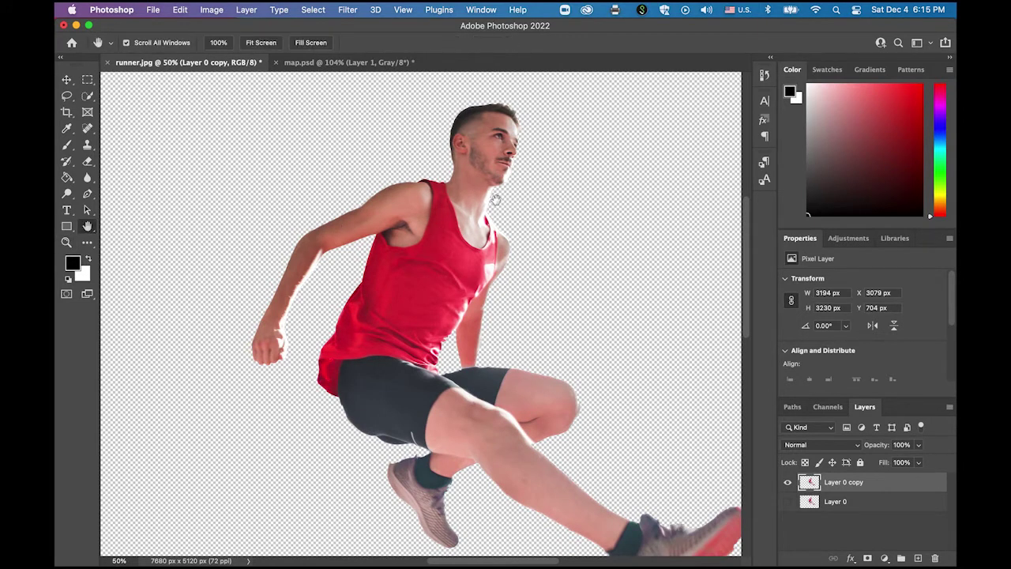
{"action": "left_click_drag", "start_coordinate": [469, 189], "coordinate": [516, 185]}
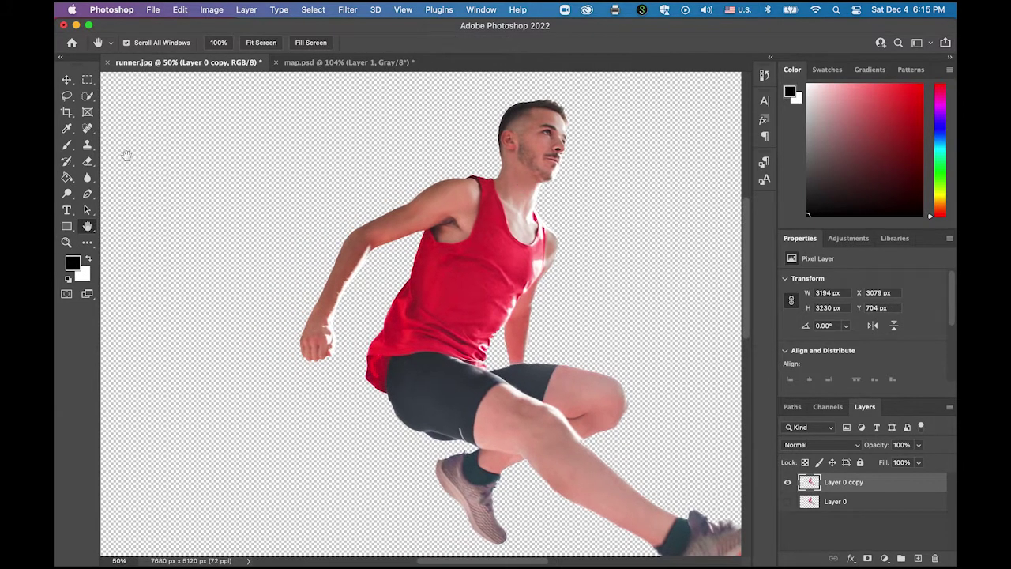
{"action": "left_click", "coordinate": [87, 81]}
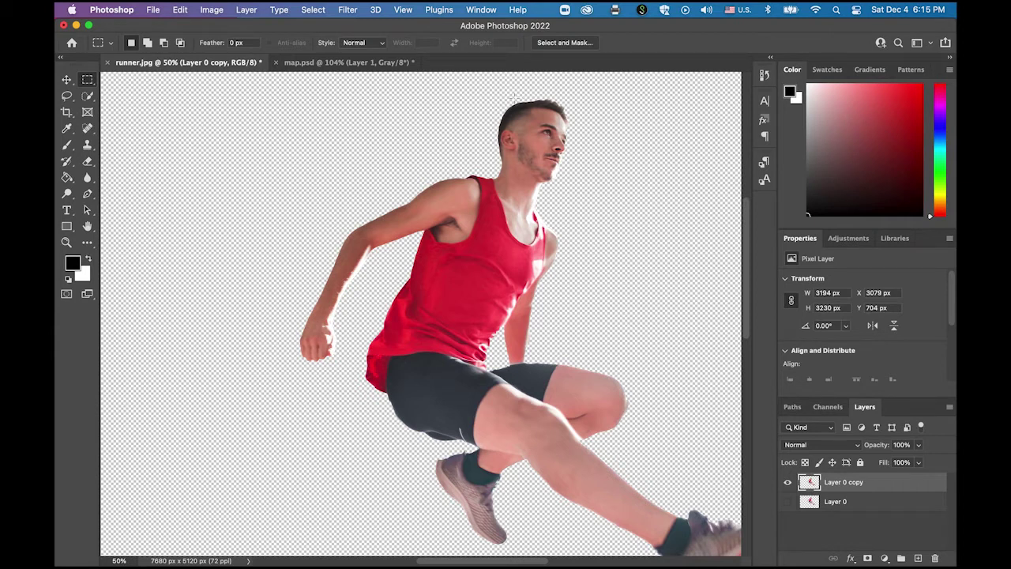
{"action": "left_click_drag", "start_coordinate": [514, 100], "coordinate": [523, 288]}
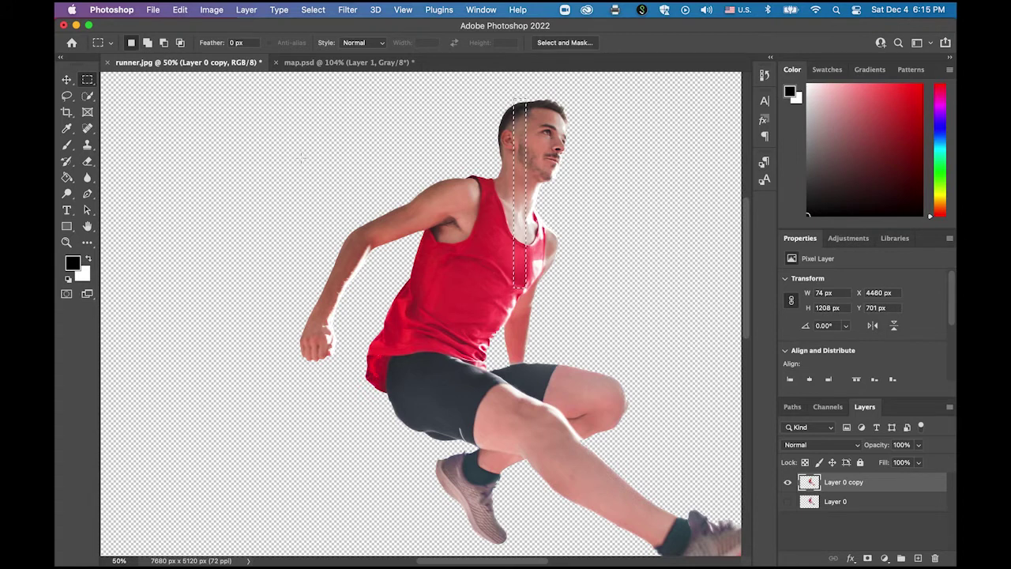
{"action": "left_click", "coordinate": [66, 80]}
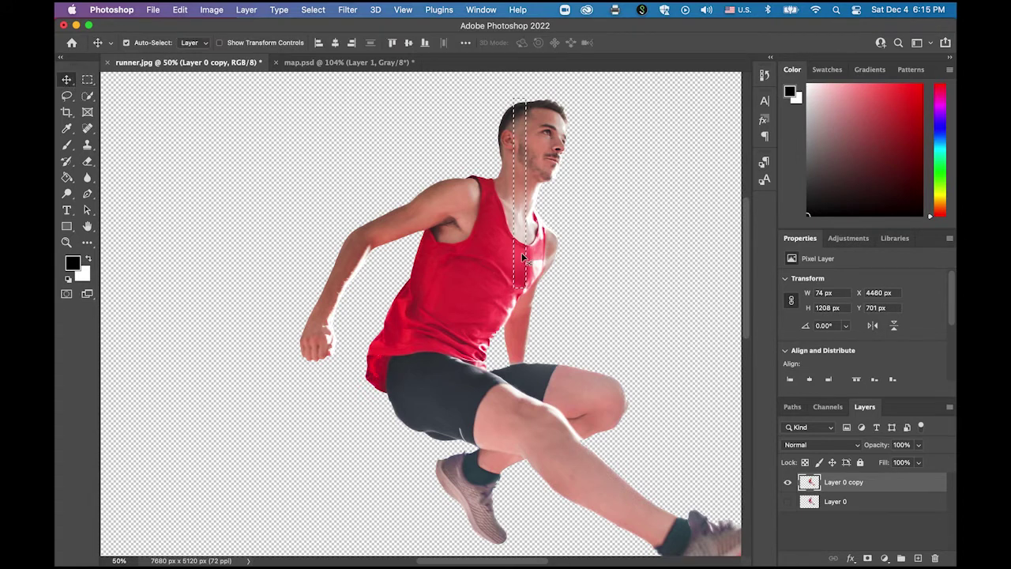
{"action": "left_click_drag", "start_coordinate": [522, 258], "coordinate": [201, 260]}
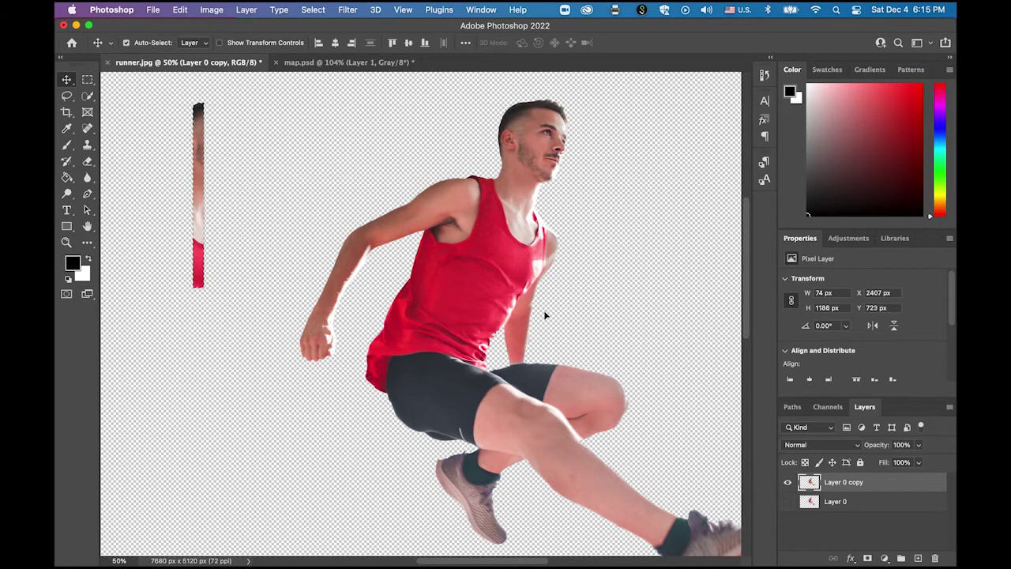
{"action": "key", "text": "m"}
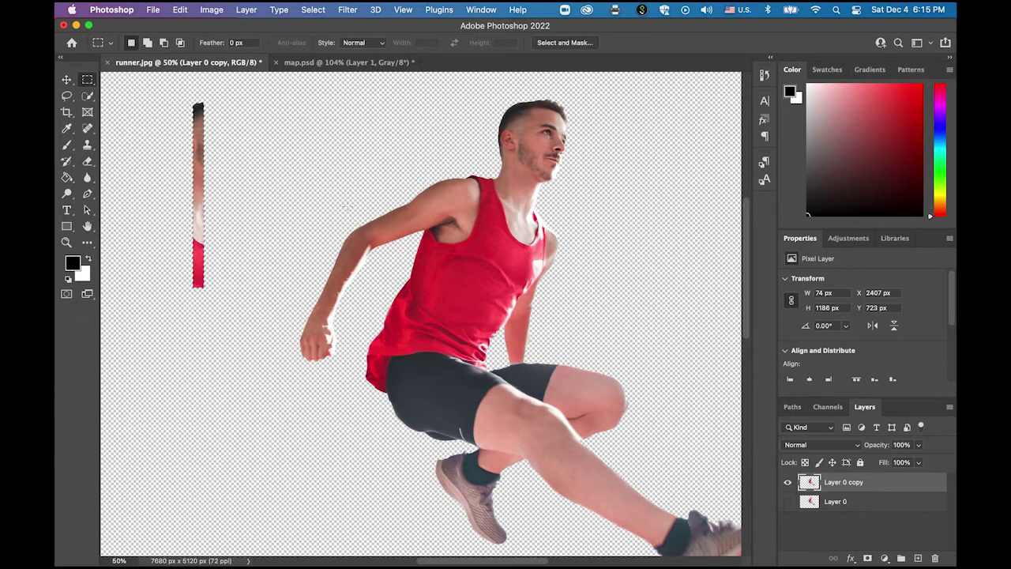
{"action": "left_click", "coordinate": [441, 285]}
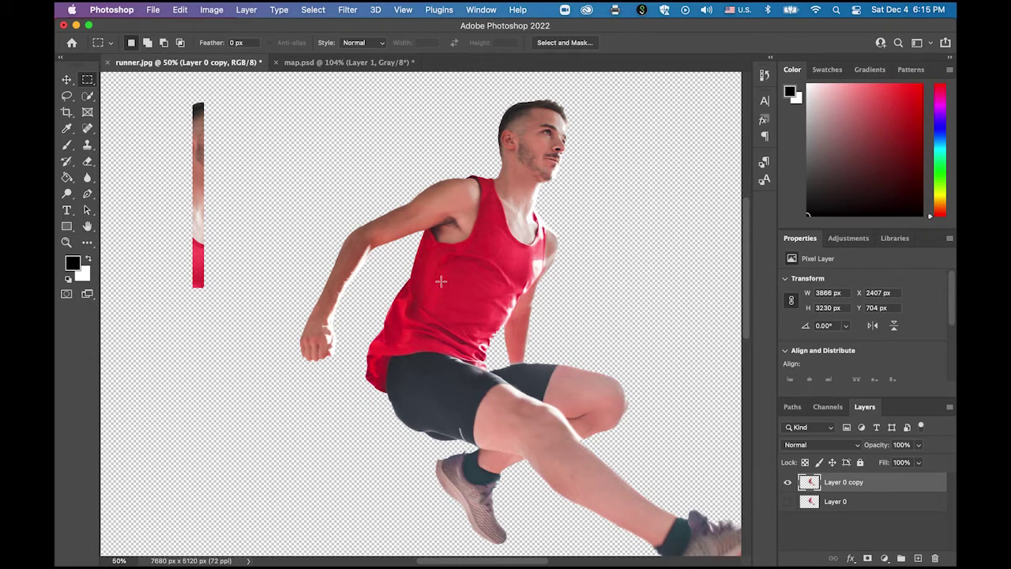
- Marquee a strip about 99 by 1010 px across the red shirt and shorts and place a copy directly beneath the head strip
{"action": "left_click_drag", "start_coordinate": [441, 280], "coordinate": [458, 439]}
{"action": "left_click", "coordinate": [66, 79]}
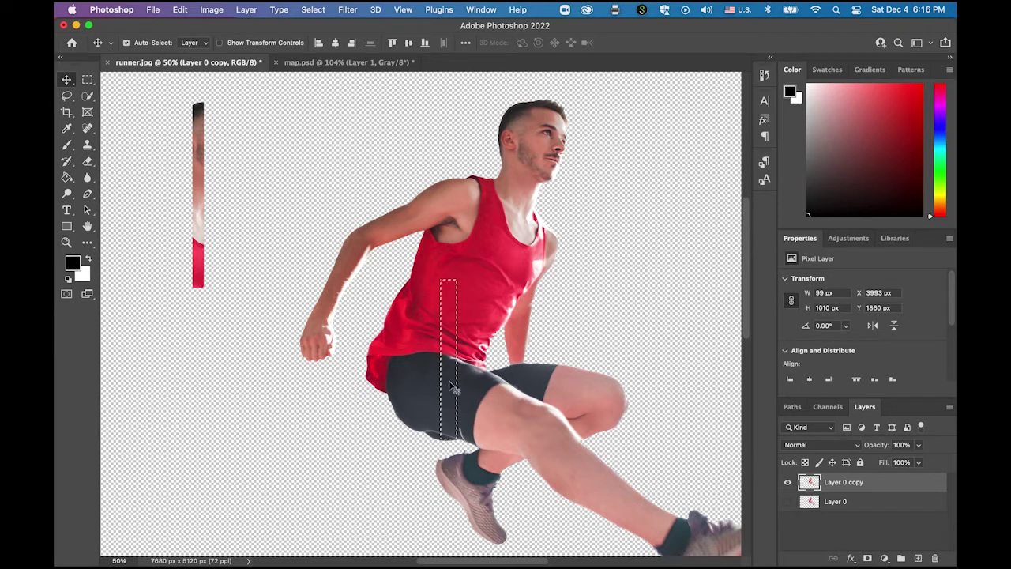
{"action": "left_click_drag", "start_coordinate": [449, 387], "coordinate": [199, 364]}
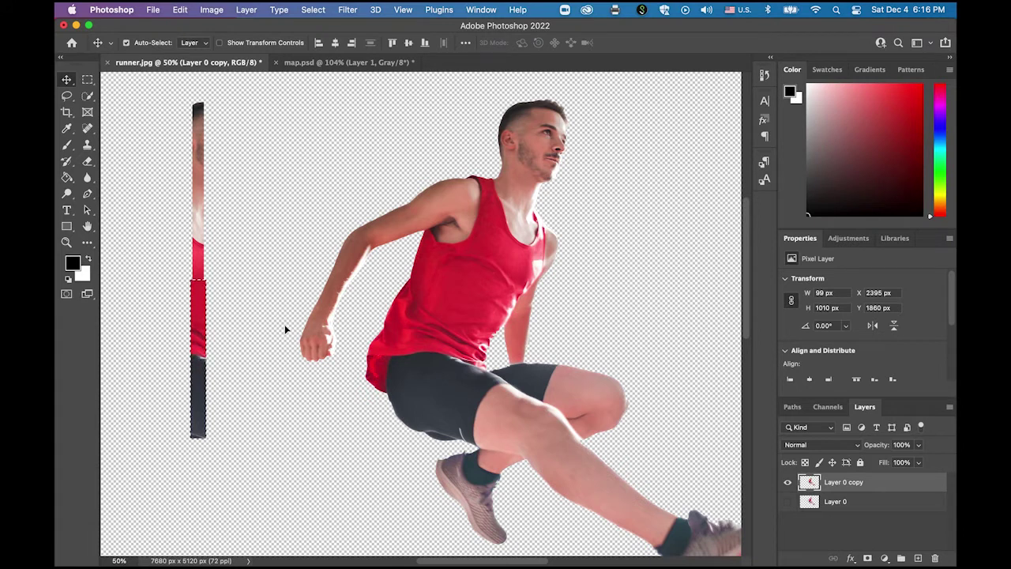
{"action": "left_click", "coordinate": [87, 80]}
{"action": "left_click", "coordinate": [265, 173]}
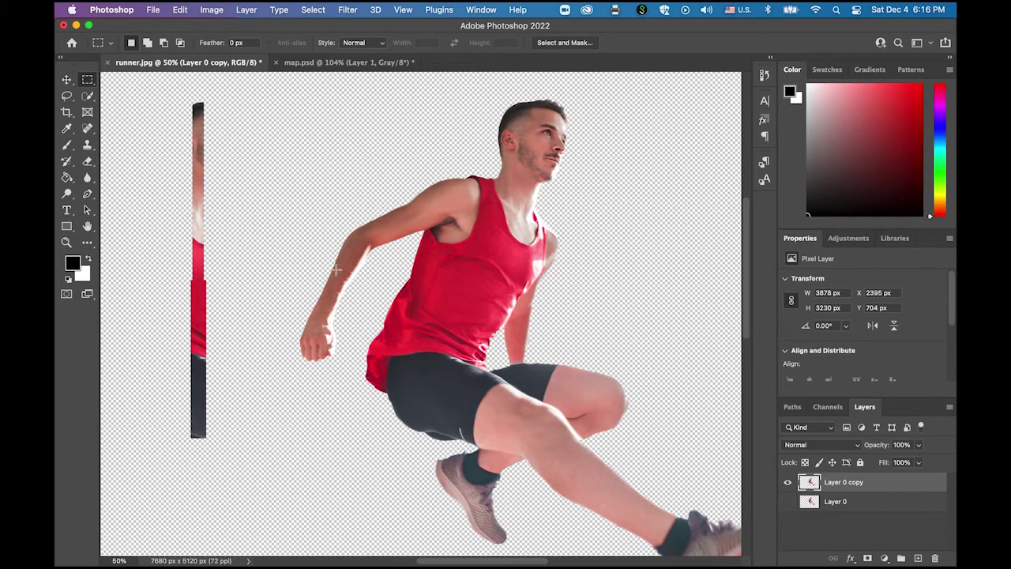
- Marquee a patch about 69 by 129 px on the rear forearm and place a copy over the joint between the two strips
{"action": "left_click_drag", "start_coordinate": [335, 268], "coordinate": [348, 291]}
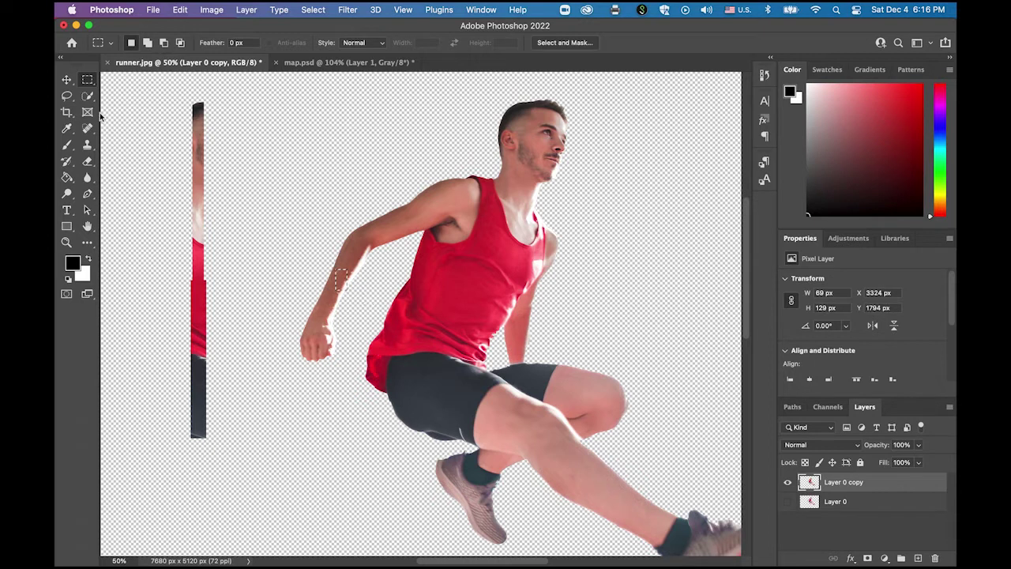
{"action": "left_click", "coordinate": [67, 80]}
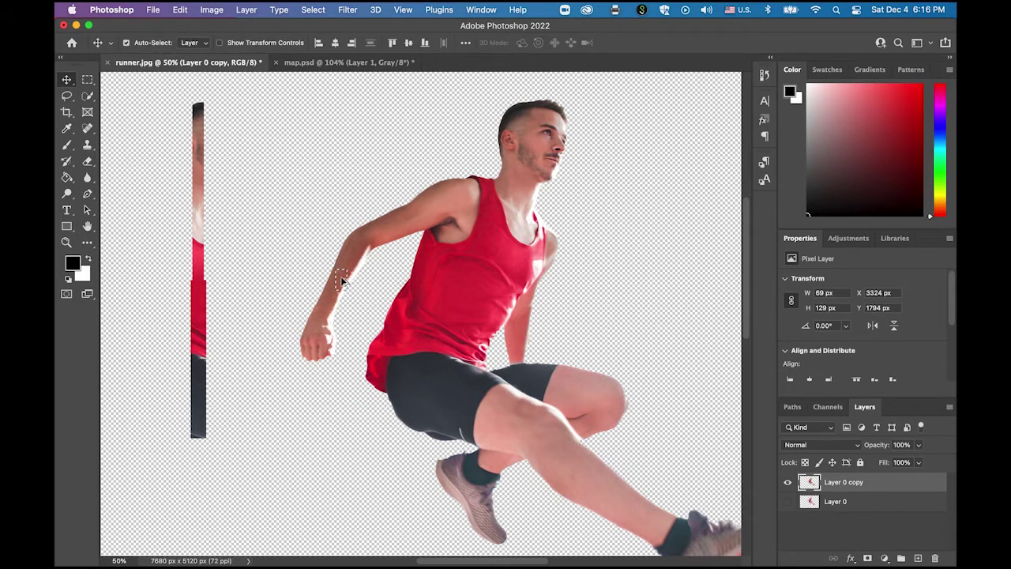
{"action": "left_click_drag", "start_coordinate": [341, 280], "coordinate": [198, 285]}
{"action": "key", "text": "m"}
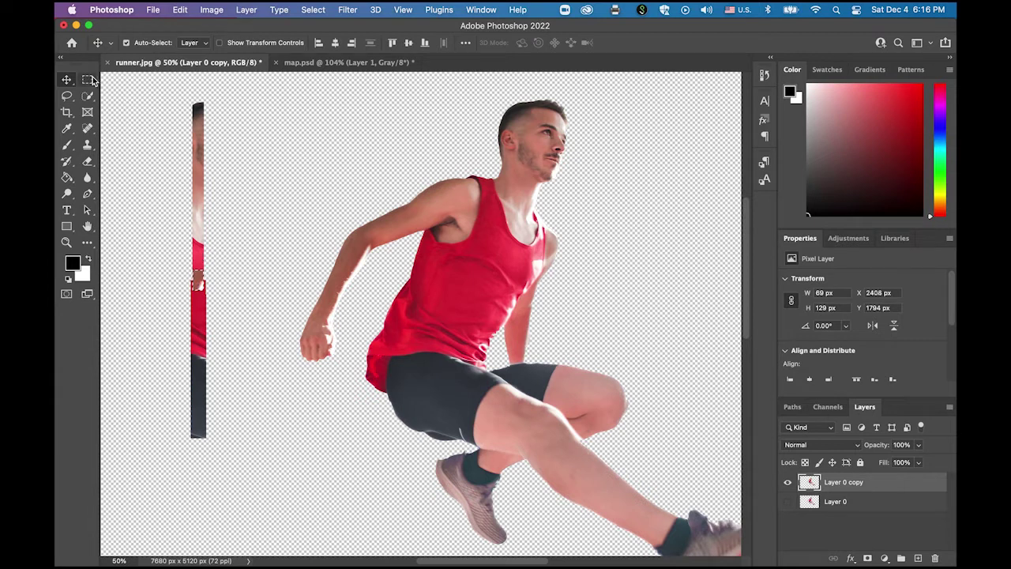
{"action": "key", "text": "ctrl+d"}
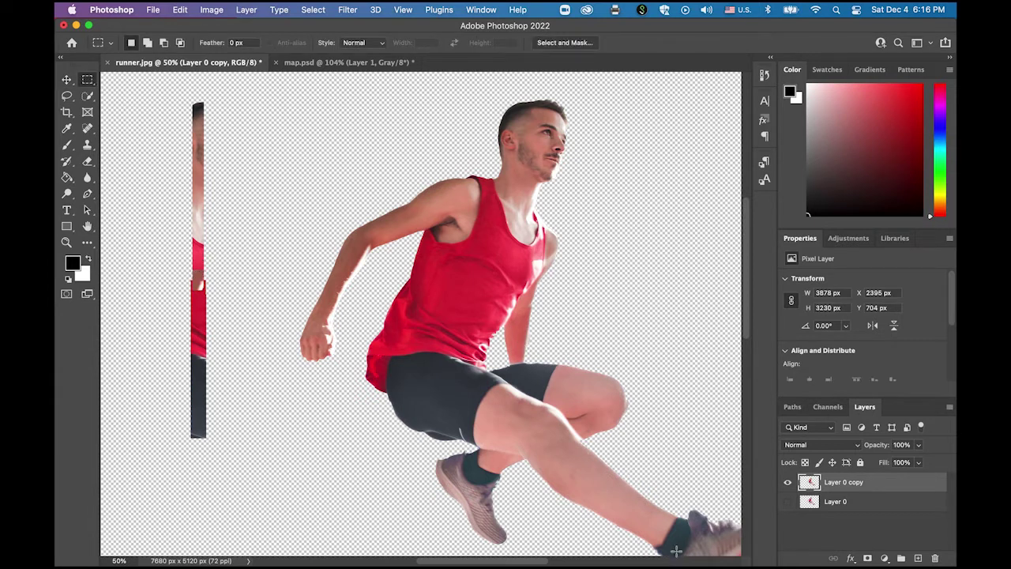
- Marquee a strip about 90 by 312 px across the bare thigh and calf and place a copy over the lower end of the shorts strip
{"action": "left_click_drag", "start_coordinate": [523, 491], "coordinate": [502, 434]}
{"action": "left_click", "coordinate": [559, 463]}
{"action": "left_click_drag", "start_coordinate": [486, 420], "coordinate": [501, 470]}
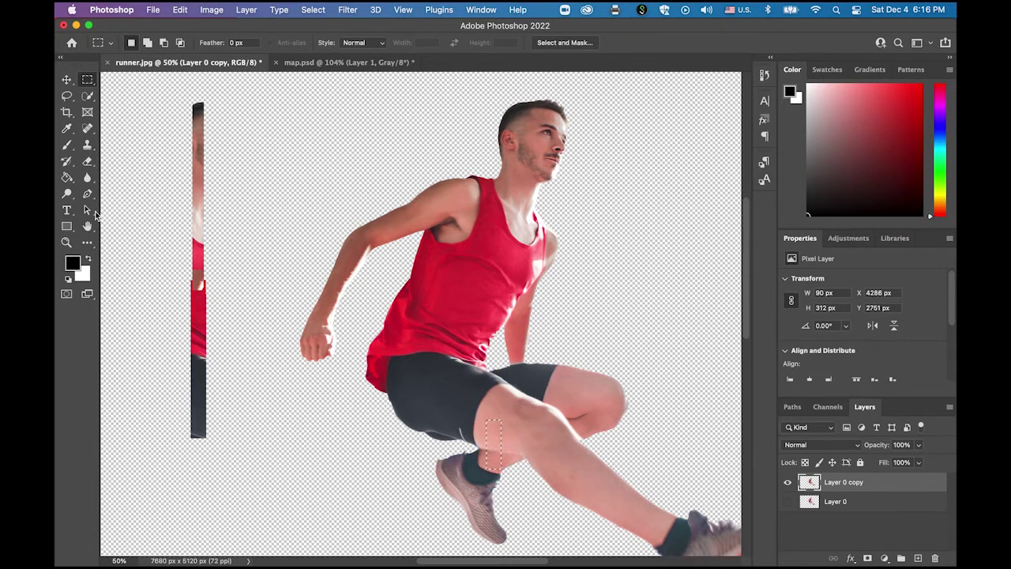
{"action": "left_click", "coordinate": [67, 79]}
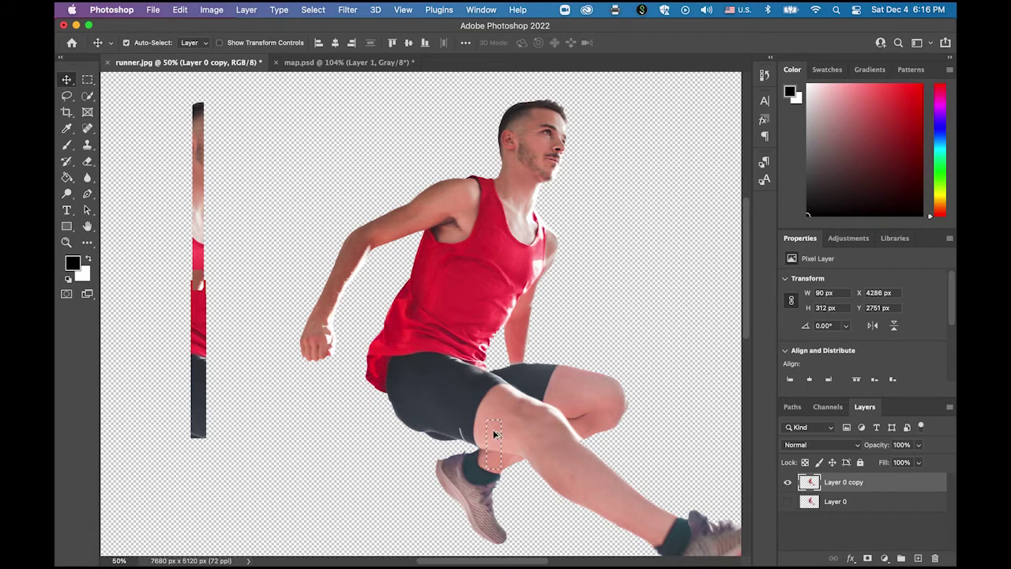
{"action": "left_click_drag", "start_coordinate": [494, 434], "coordinate": [197, 425]}
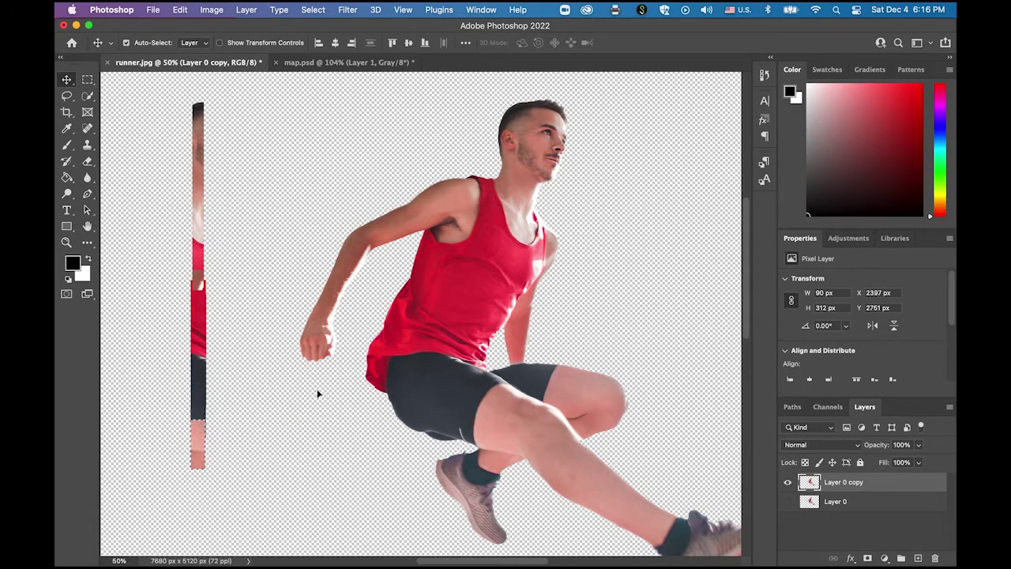
{"action": "left_click", "coordinate": [87, 80]}
{"action": "key", "text": "super+d"}
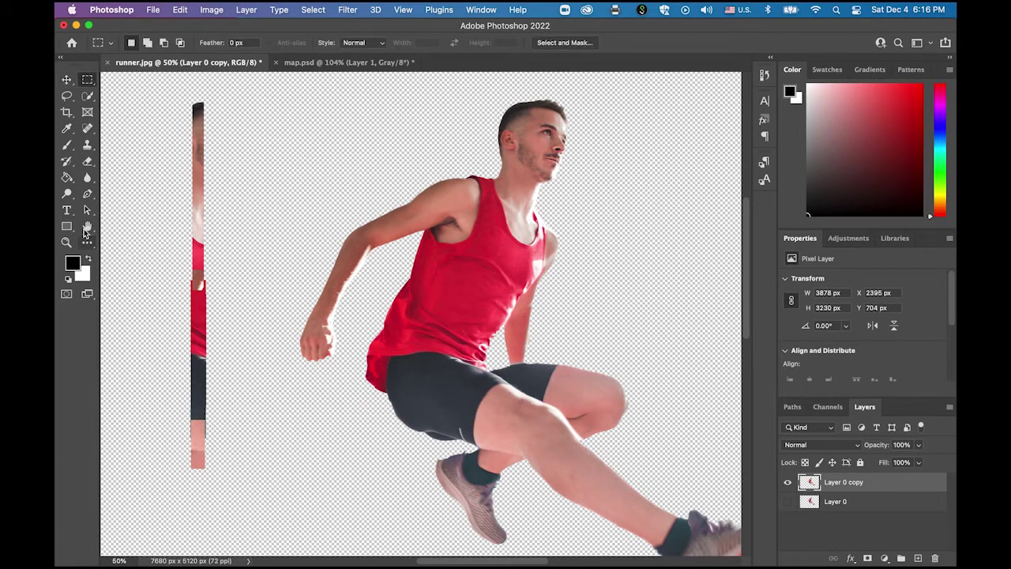
- Trace a closed Pen tool path about 384 by 495 px along the length of the athlete's rear shoe
{"action": "key", "text": "h"}
{"action": "left_click_drag", "start_coordinate": [410, 436], "coordinate": [412, 389]}
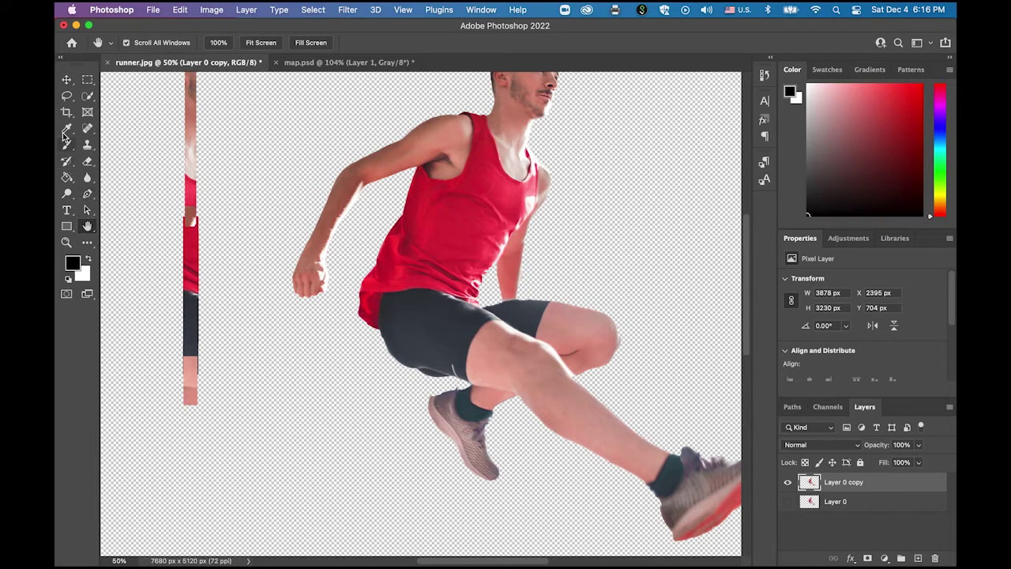
{"action": "left_click", "coordinate": [88, 196]}
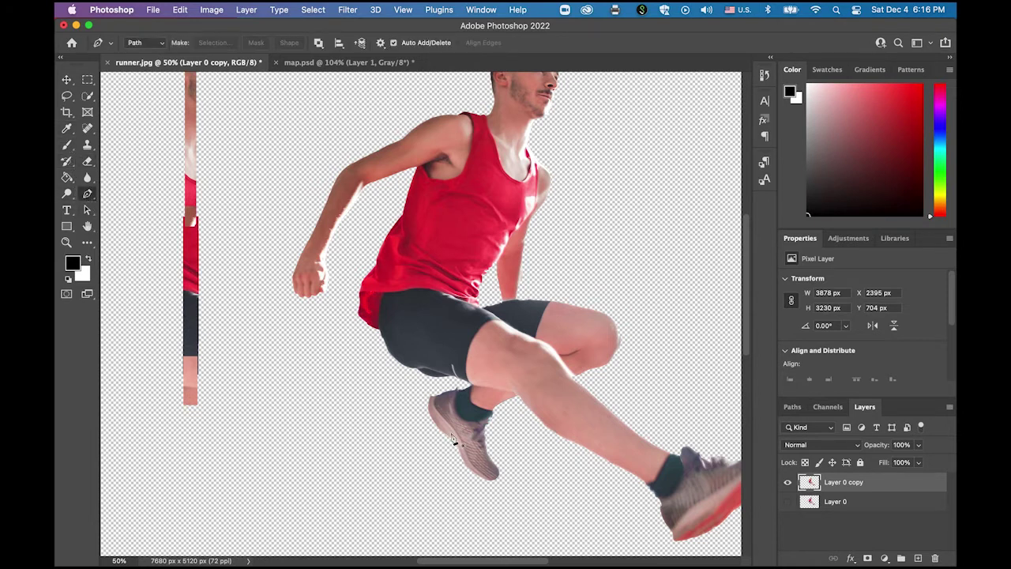
{"action": "left_click", "coordinate": [433, 404]}
{"action": "left_click", "coordinate": [457, 396]}
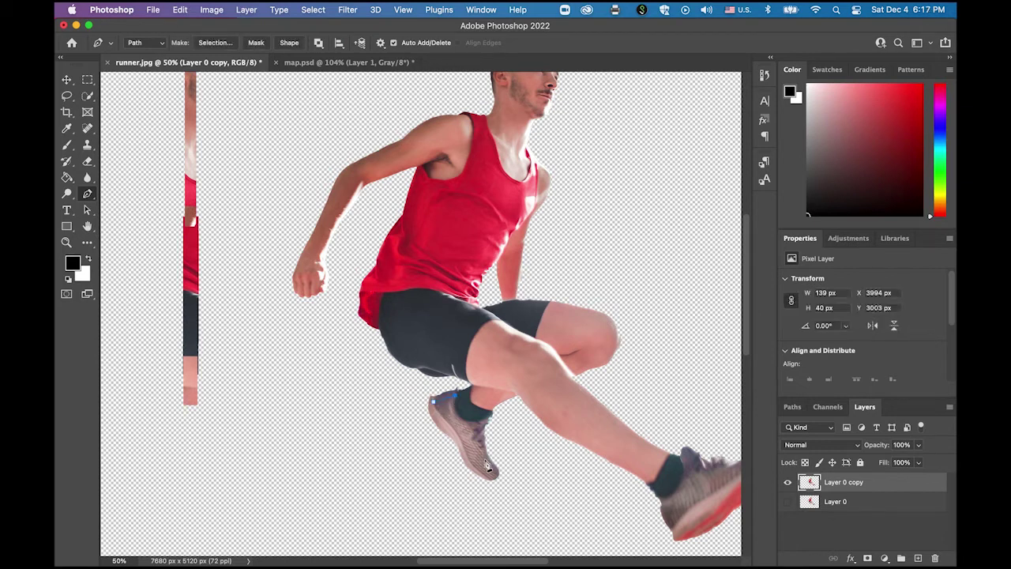
{"action": "left_click", "coordinate": [496, 474]}
{"action": "left_click", "coordinate": [478, 475]}
{"action": "left_click", "coordinate": [434, 406]}
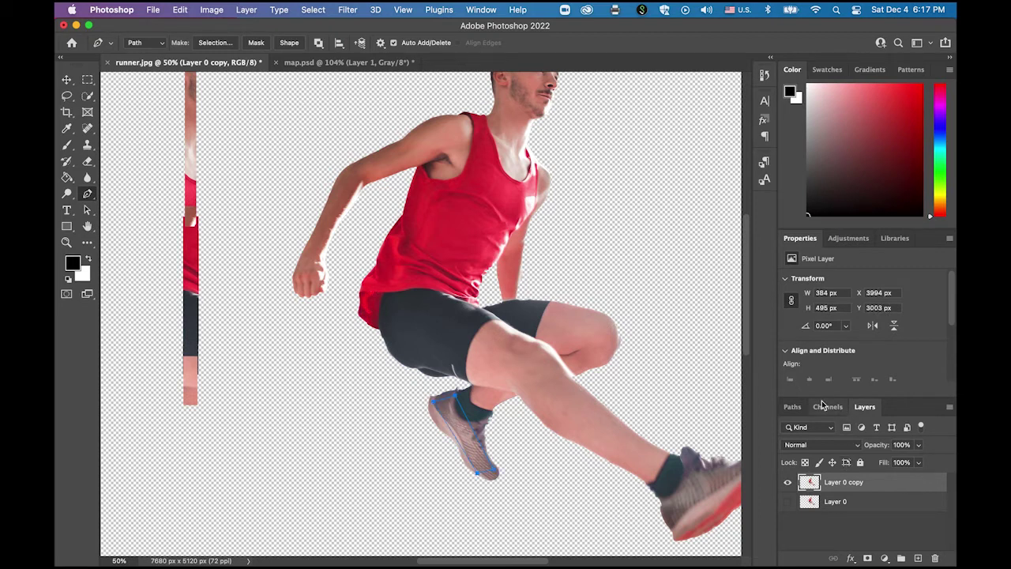
- Convert the rear shoe path into a new anti-aliased selection with a feather radius of 0 pixels
{"action": "left_click", "coordinate": [792, 407]}
{"action": "left_click", "coordinate": [949, 407]}
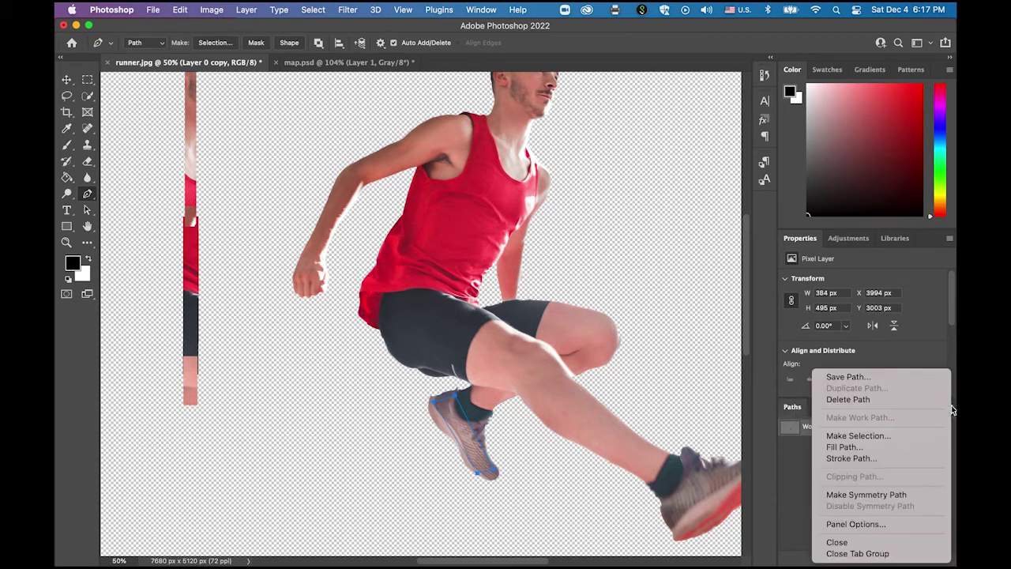
{"action": "left_click", "coordinate": [875, 435]}
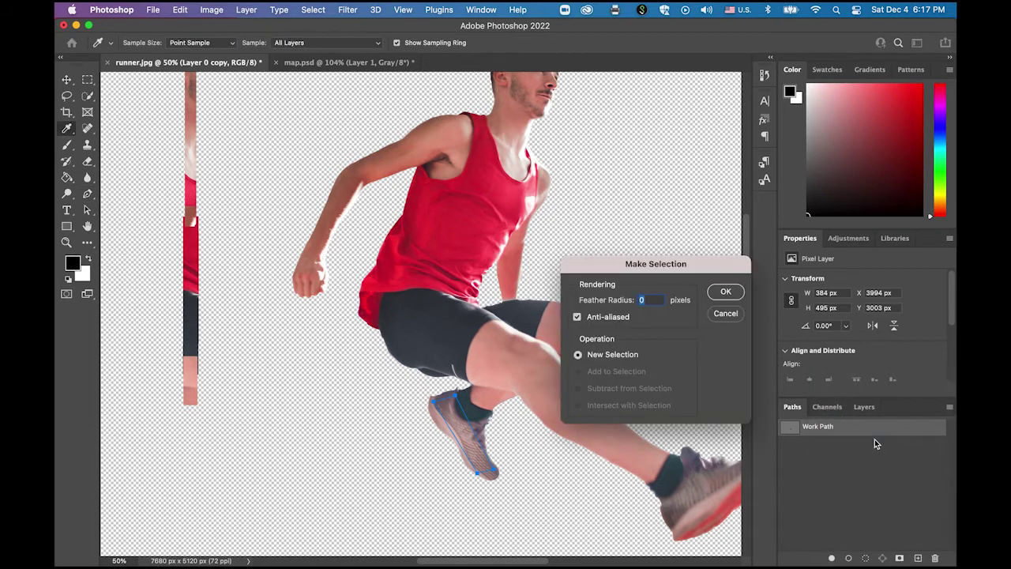
{"action": "left_click", "coordinate": [733, 291]}
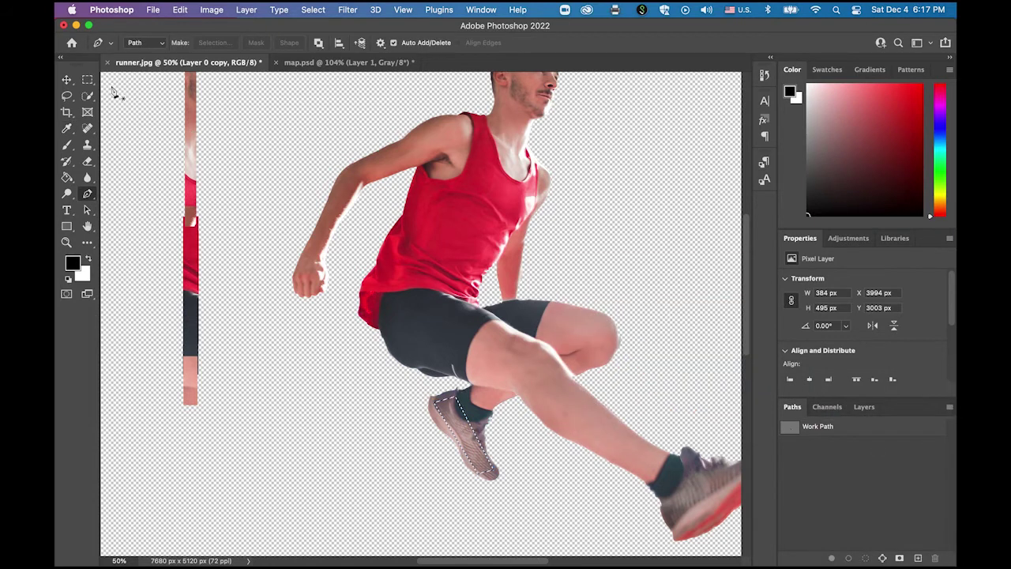
- Copy the selected piece of the rear shoe and place it against the lower end of the assembled strip
{"action": "left_click", "coordinate": [68, 80]}
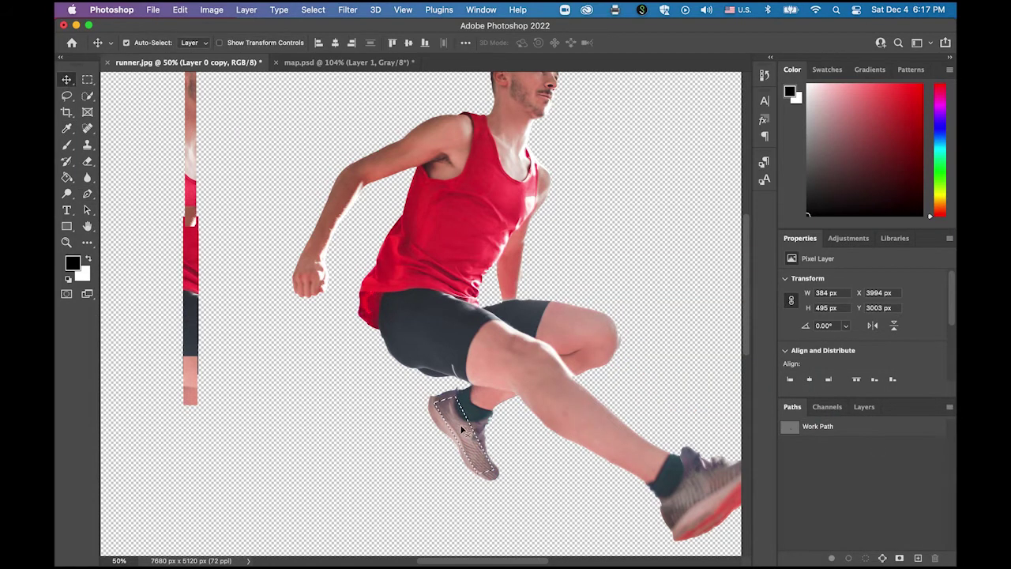
{"action": "left_click_drag", "start_coordinate": [463, 429], "coordinate": [237, 406]}
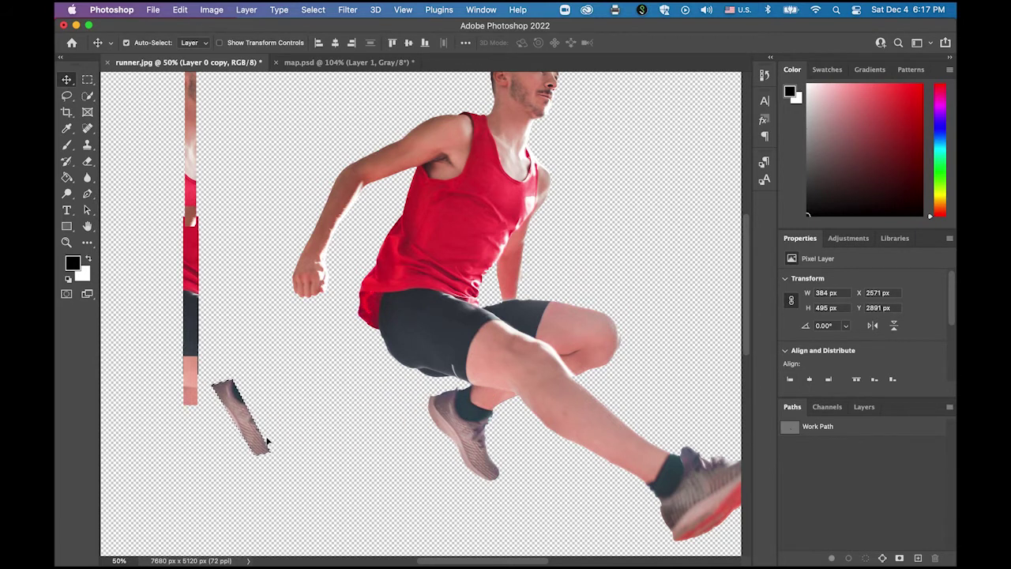
{"action": "left_click_drag", "start_coordinate": [254, 435], "coordinate": [222, 457]}
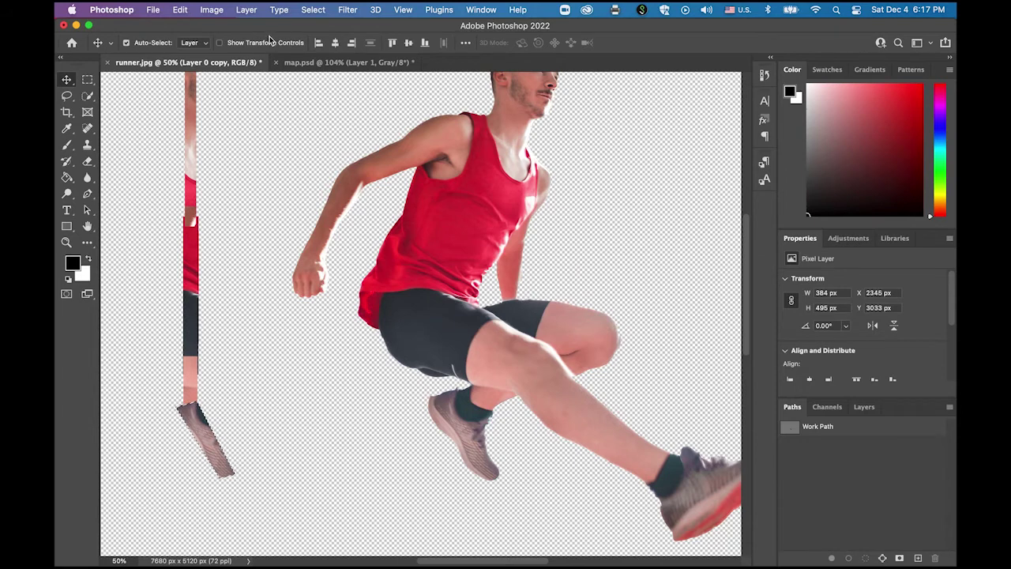
- Rotate the copied rear shoe piece about 30° to stand upright and align it with the lower end of the strip
{"action": "left_click", "coordinate": [181, 9]}
{"action": "mouse_move", "coordinate": [268, 287]}
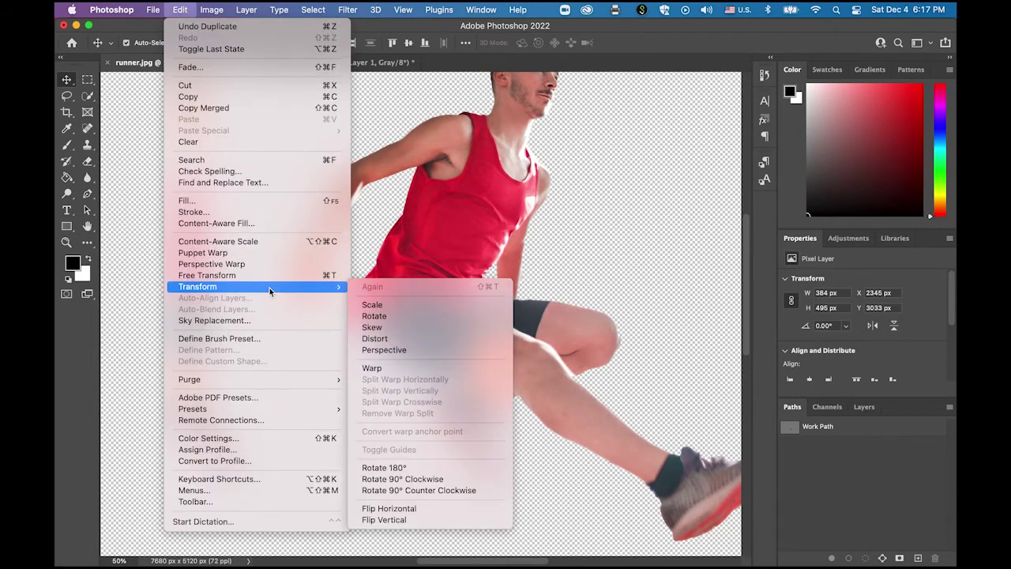
{"action": "left_click", "coordinate": [378, 316]}
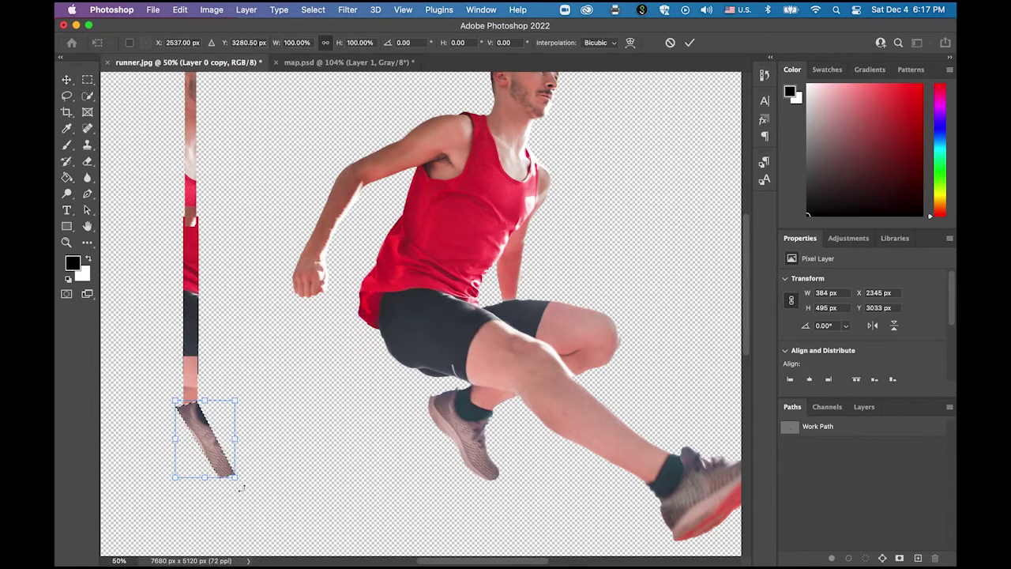
{"action": "left_click_drag", "start_coordinate": [235, 479], "coordinate": [211, 491]}
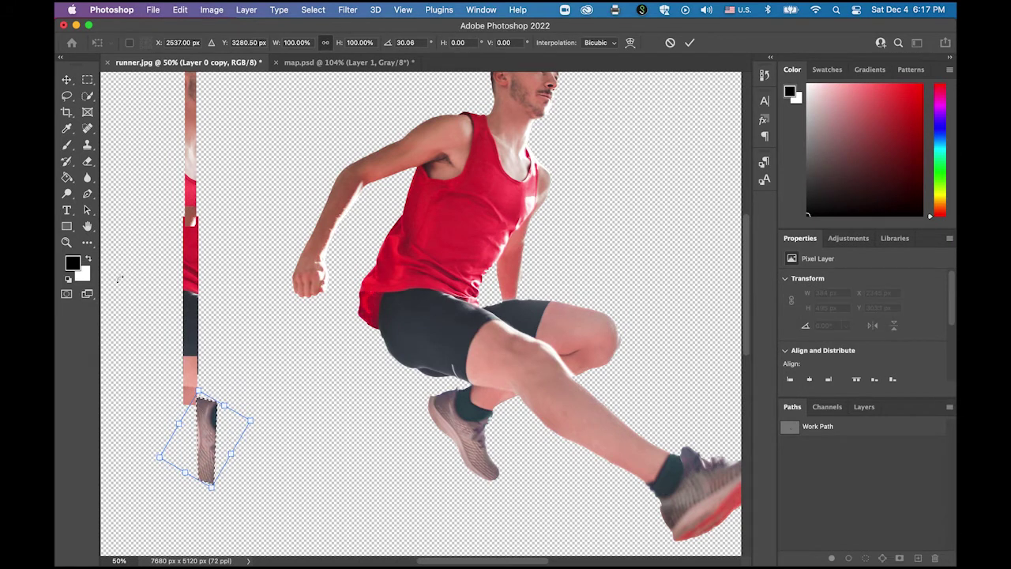
{"action": "key", "text": "Return"}
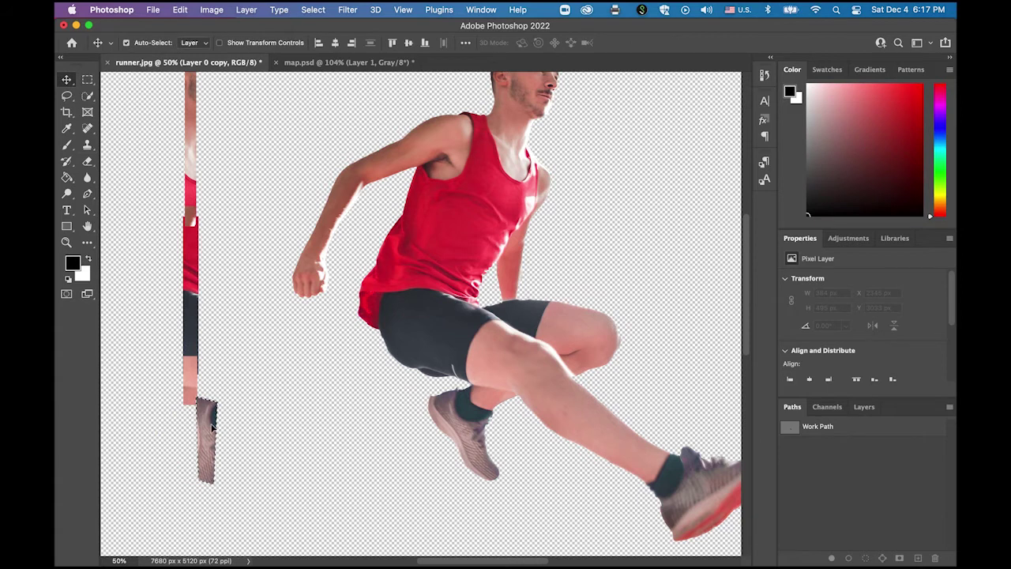
{"action": "left_click_drag", "start_coordinate": [213, 429], "coordinate": [199, 421]}
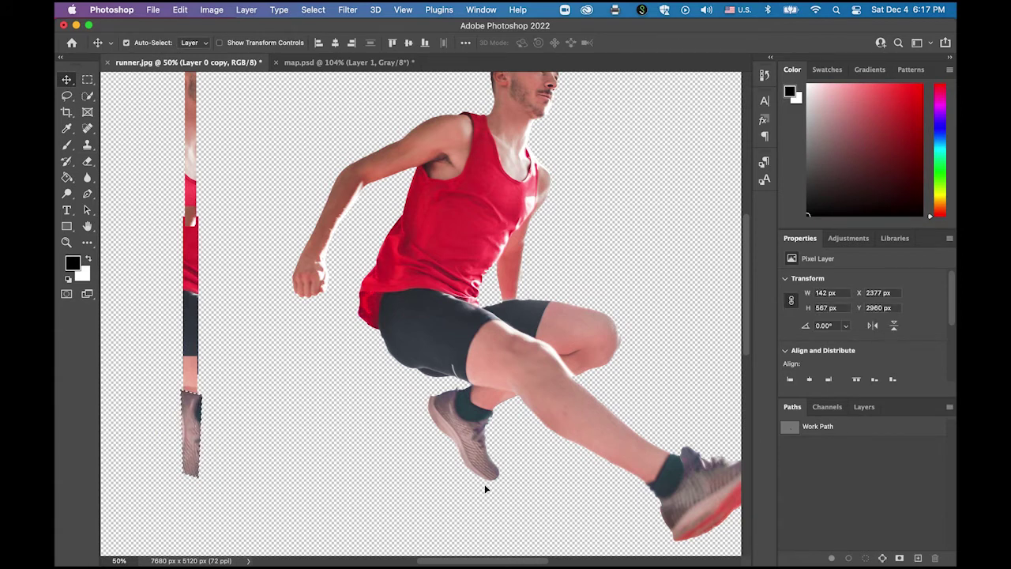
- Trace a closed Pen tool path about 619 by 542 px along the length of the front shoe and its red sole
{"action": "left_click", "coordinate": [87, 80]}
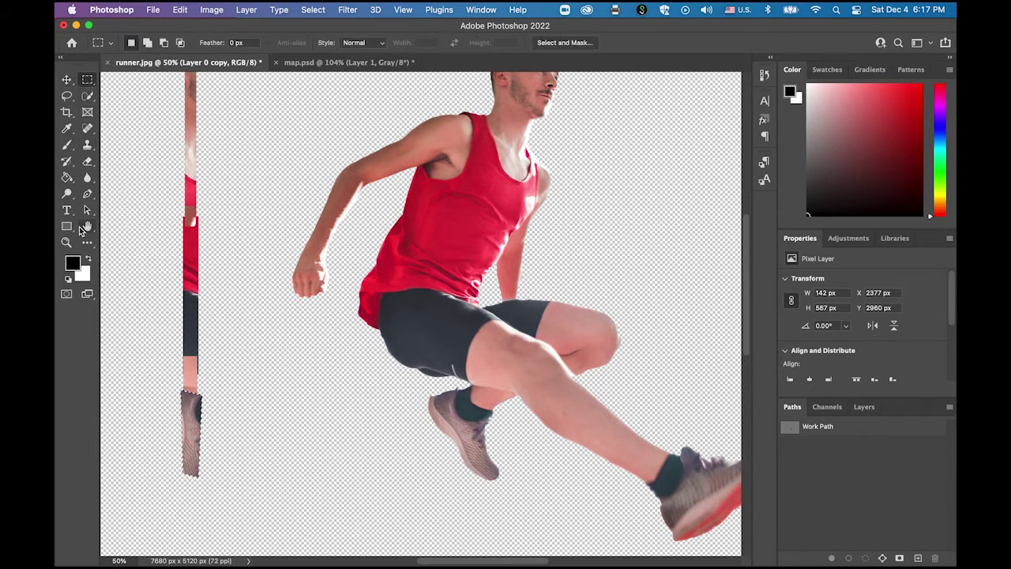
{"action": "left_click", "coordinate": [87, 227]}
{"action": "left_click_drag", "start_coordinate": [446, 426], "coordinate": [311, 355]}
{"action": "left_click_drag", "start_coordinate": [357, 383], "coordinate": [399, 373]}
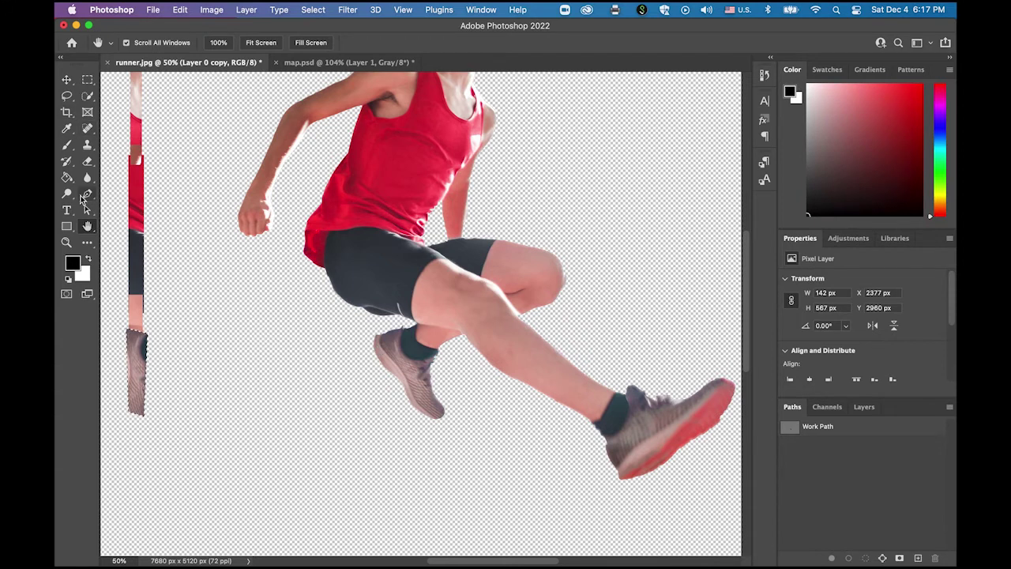
{"action": "left_click", "coordinate": [87, 193]}
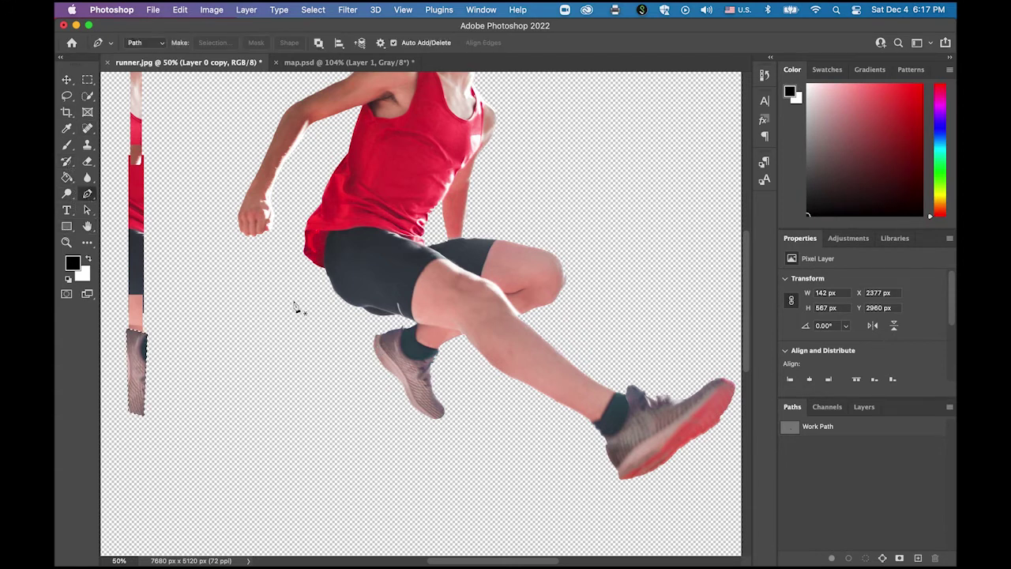
{"action": "left_click", "coordinate": [720, 384]}
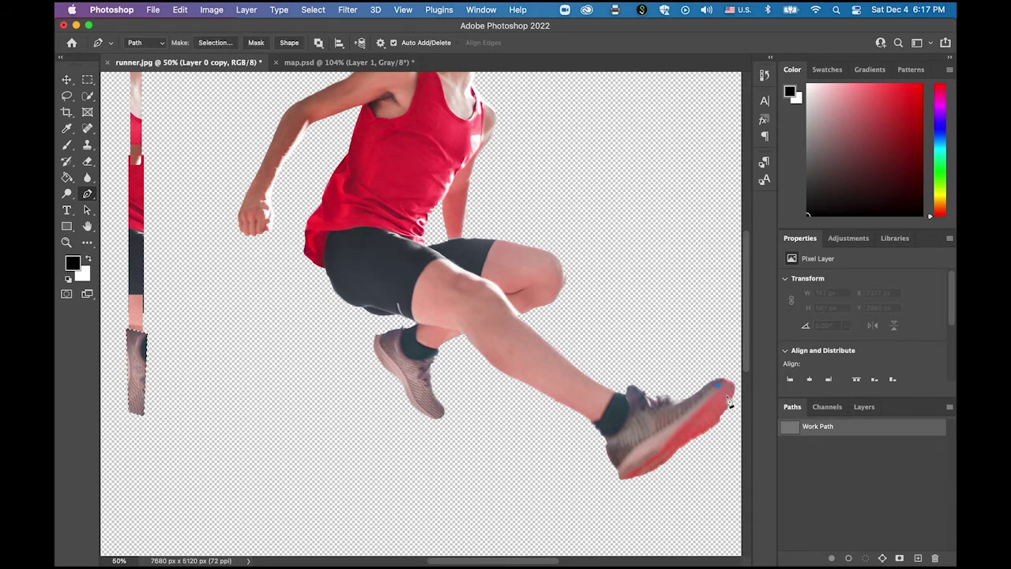
{"action": "left_click", "coordinate": [727, 397]}
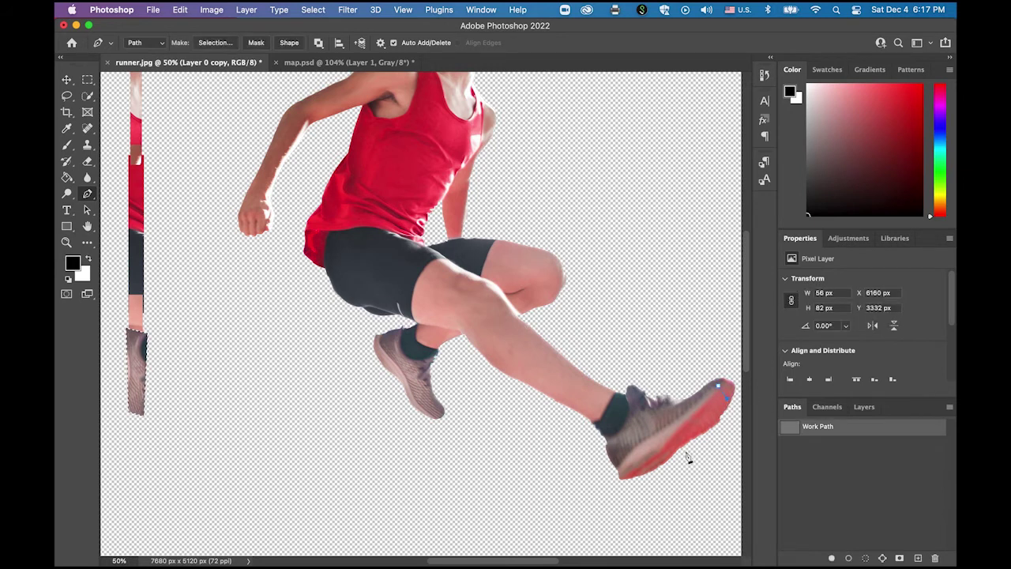
{"action": "left_click", "coordinate": [645, 472]}
{"action": "left_click", "coordinate": [631, 453]}
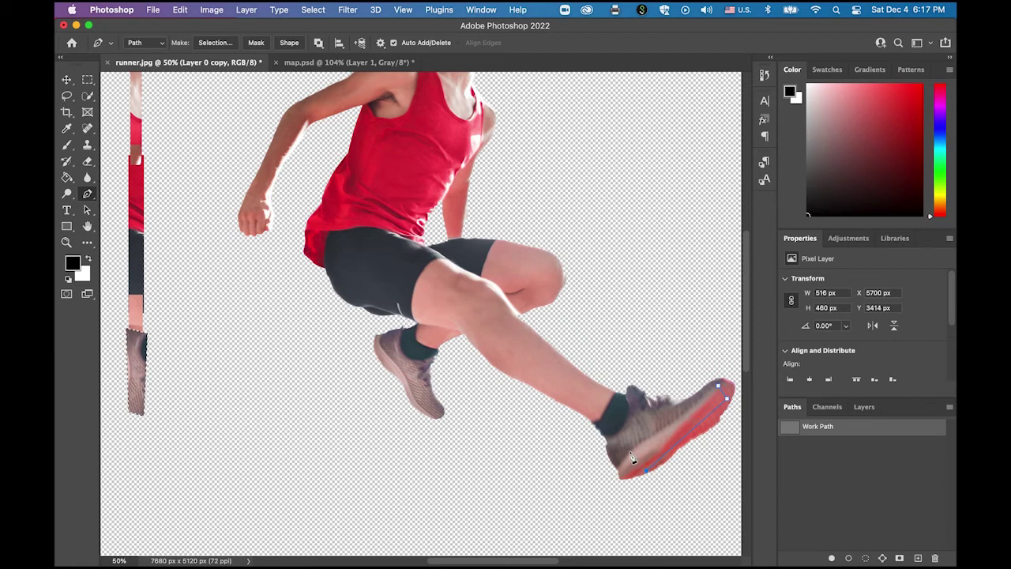
{"action": "left_click", "coordinate": [721, 394]}
- Convert the front shoe path into a selection and place a copy of that piece near the strip's lower end
{"action": "left_click", "coordinate": [950, 406]}
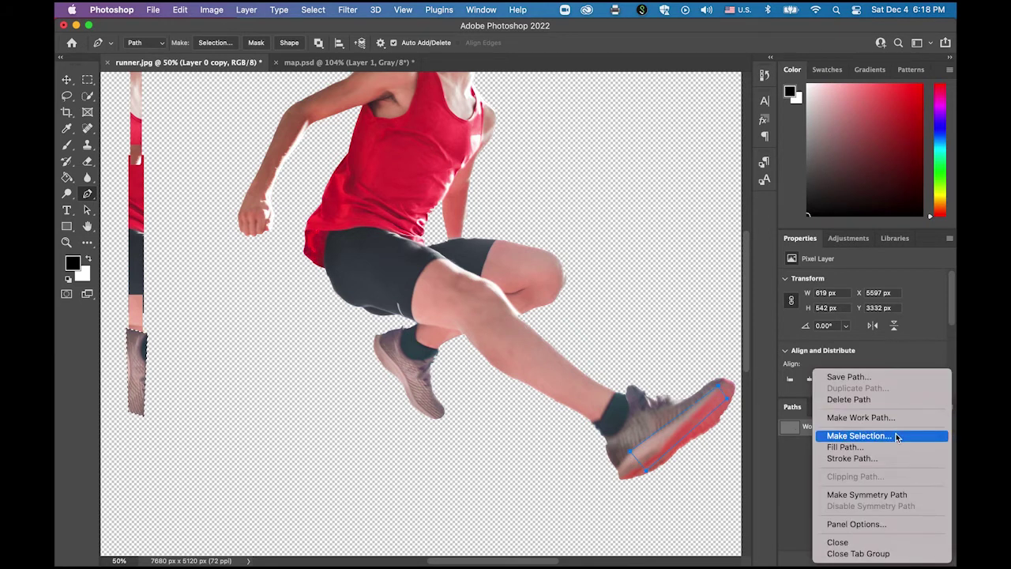
{"action": "left_click", "coordinate": [859, 435]}
{"action": "left_click", "coordinate": [725, 291]}
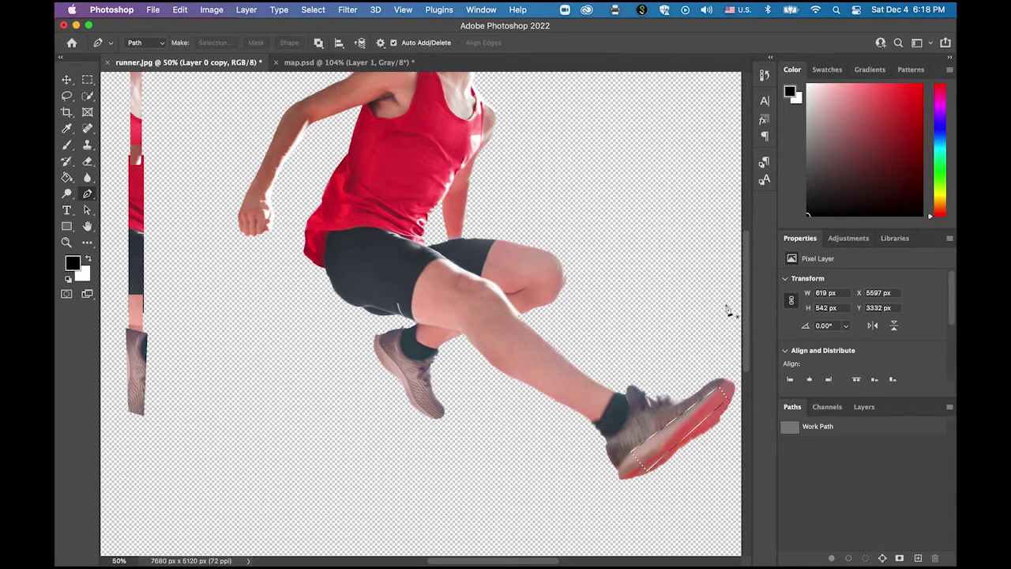
{"action": "left_click", "coordinate": [66, 80]}
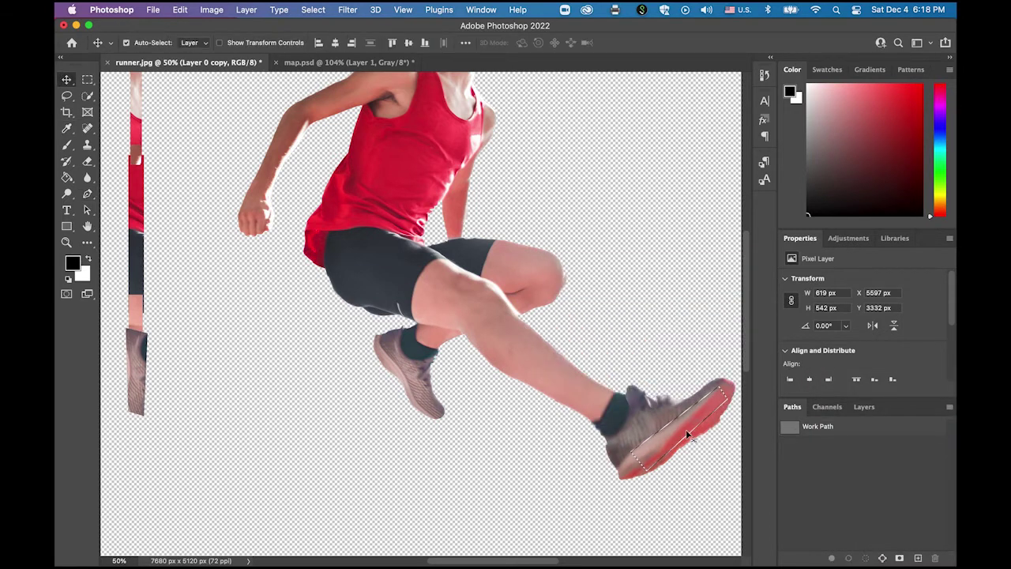
{"action": "left_click_drag", "start_coordinate": [686, 429], "coordinate": [121, 429]}
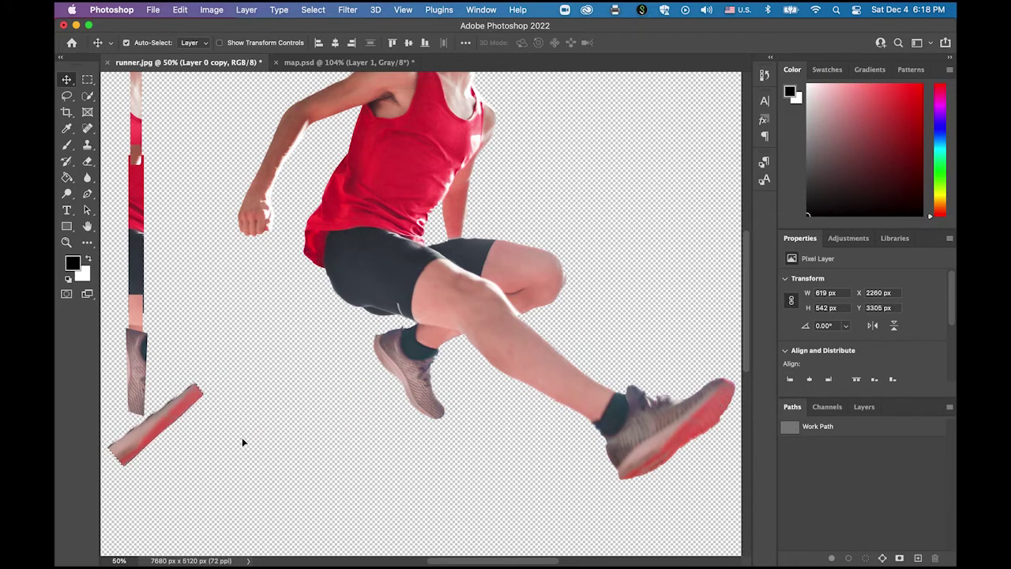
- Rotate the copied front shoe piece to near vertical and move it over the lower end of the rear shoe piece
{"action": "left_click", "coordinate": [87, 226]}
{"action": "left_click_drag", "start_coordinate": [262, 364], "coordinate": [413, 377]}
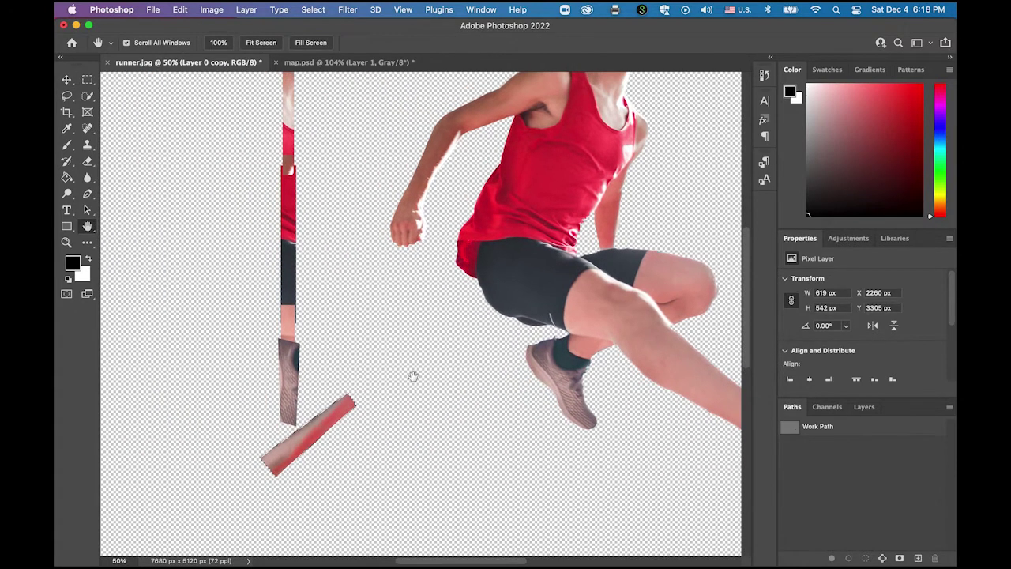
{"action": "left_click", "coordinate": [180, 9]}
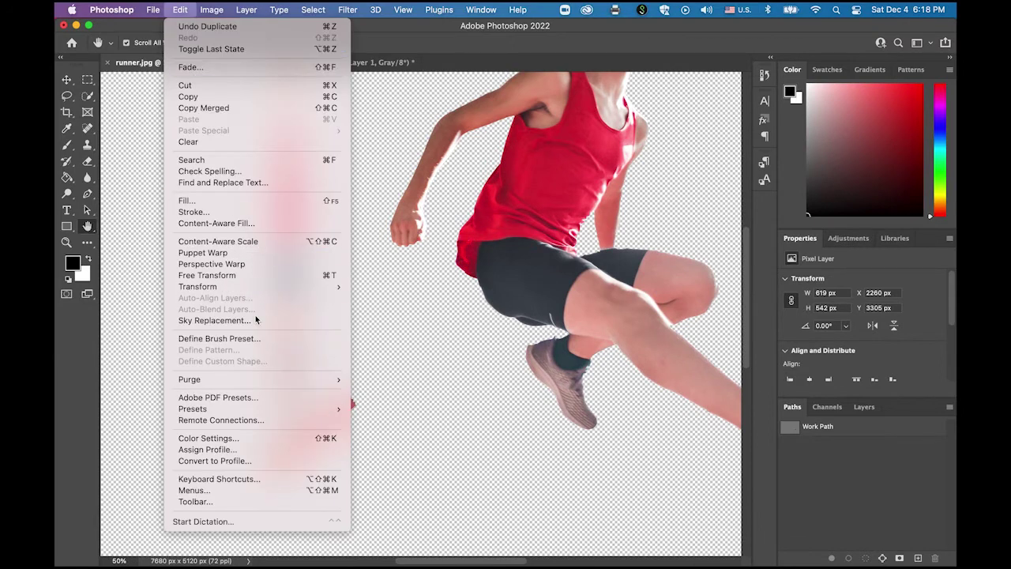
{"action": "mouse_move", "coordinate": [317, 288]}
{"action": "left_click", "coordinate": [392, 316]}
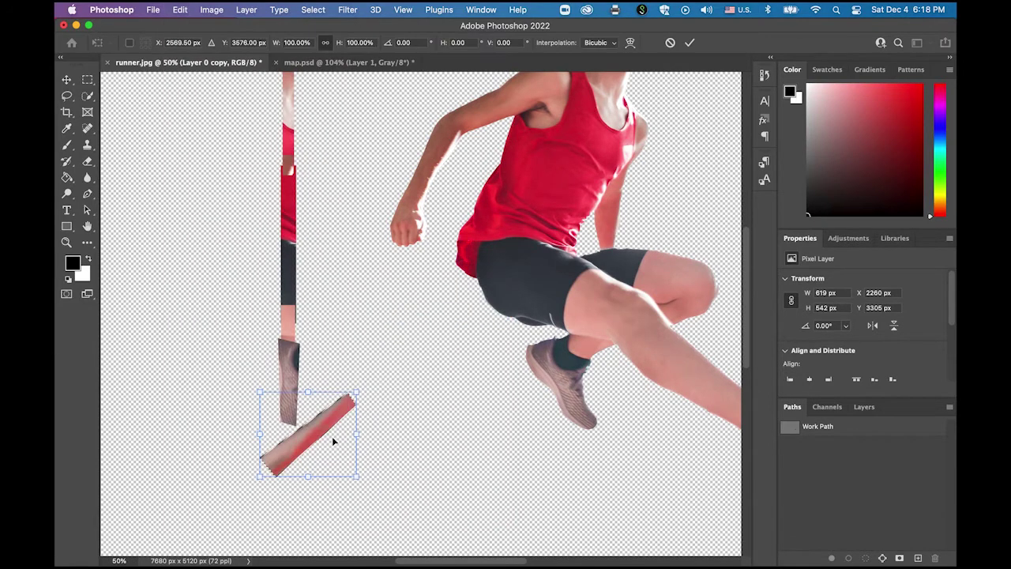
{"action": "left_click_drag", "start_coordinate": [367, 395], "coordinate": [317, 331]}
{"action": "left_click", "coordinate": [68, 80]}
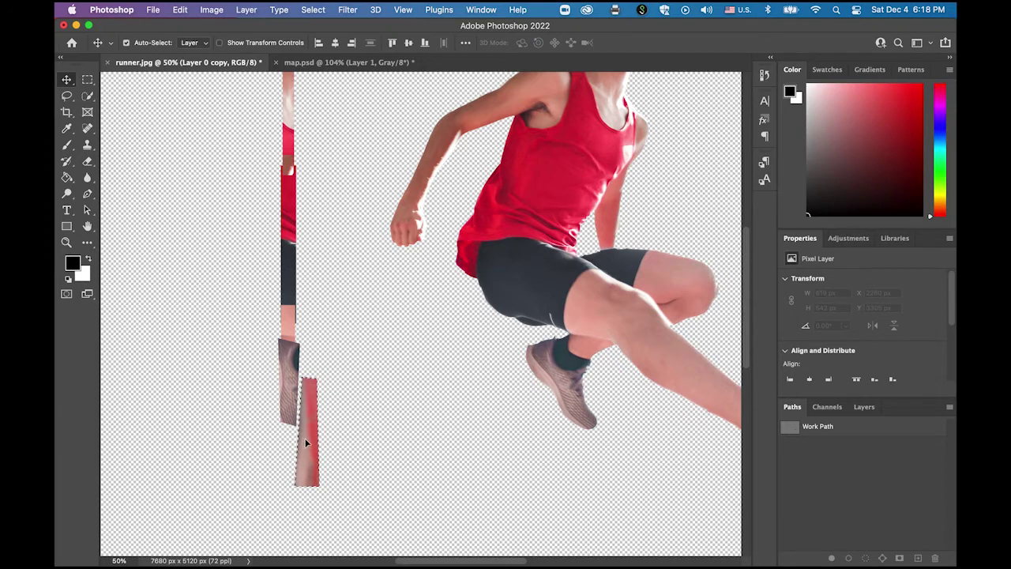
{"action": "left_click_drag", "start_coordinate": [306, 443], "coordinate": [285, 439]}
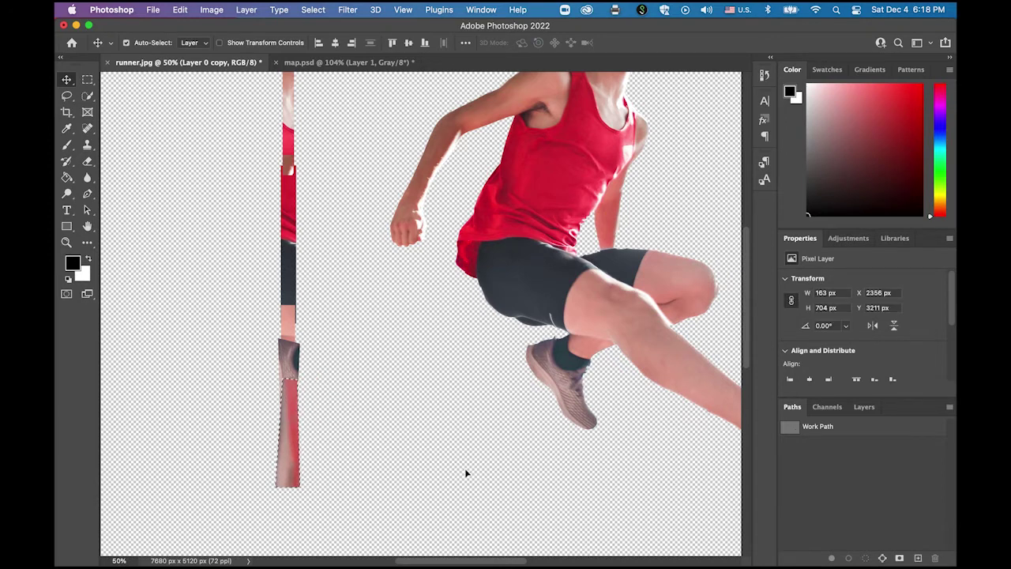
- Marquee a patch about 112 by 207 px on the front shin, place a copy between the strip's two shoe pieces, and deselect
{"action": "left_click", "coordinate": [86, 226]}
{"action": "left_click_drag", "start_coordinate": [402, 384], "coordinate": [304, 305]}
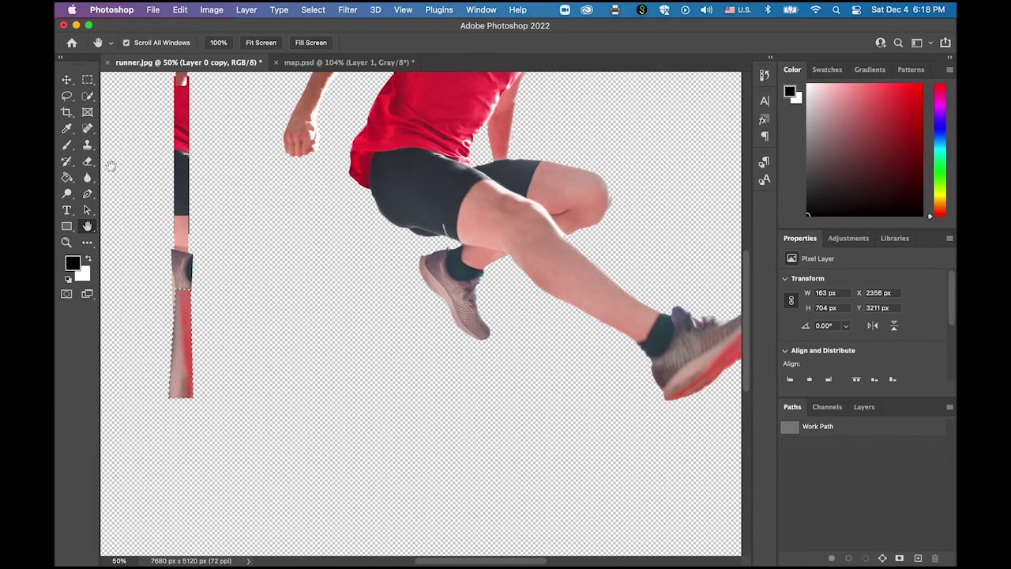
{"action": "left_click", "coordinate": [87, 80]}
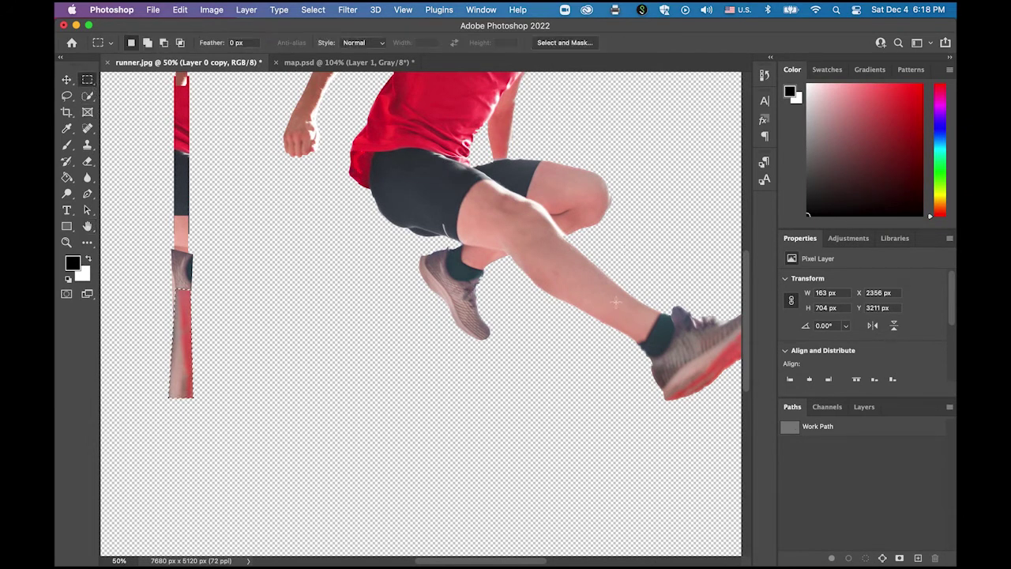
{"action": "left_click_drag", "start_coordinate": [607, 291], "coordinate": [625, 323]}
{"action": "key", "text": "v"}
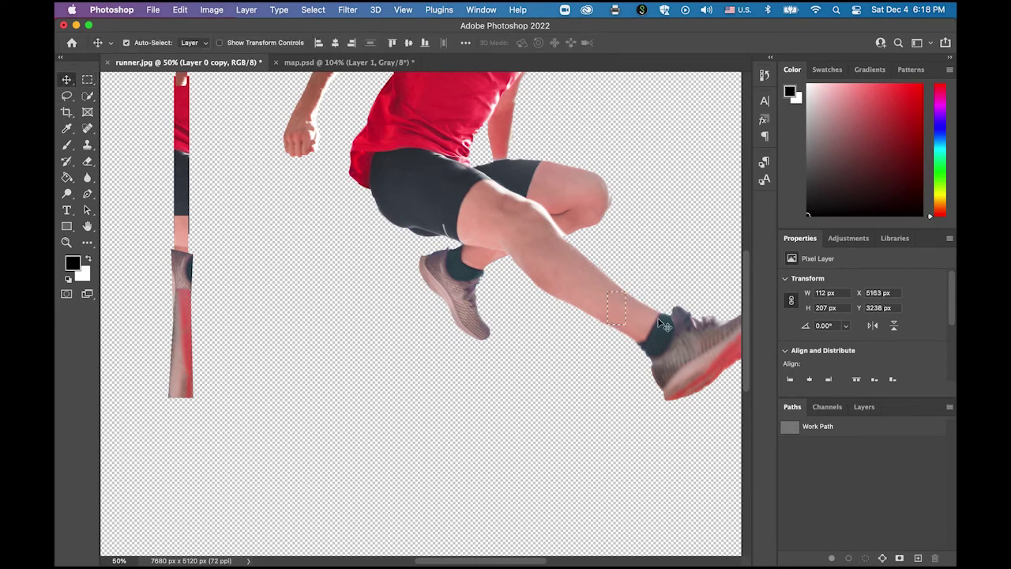
{"action": "left_click_drag", "start_coordinate": [611, 306], "coordinate": [177, 302]}
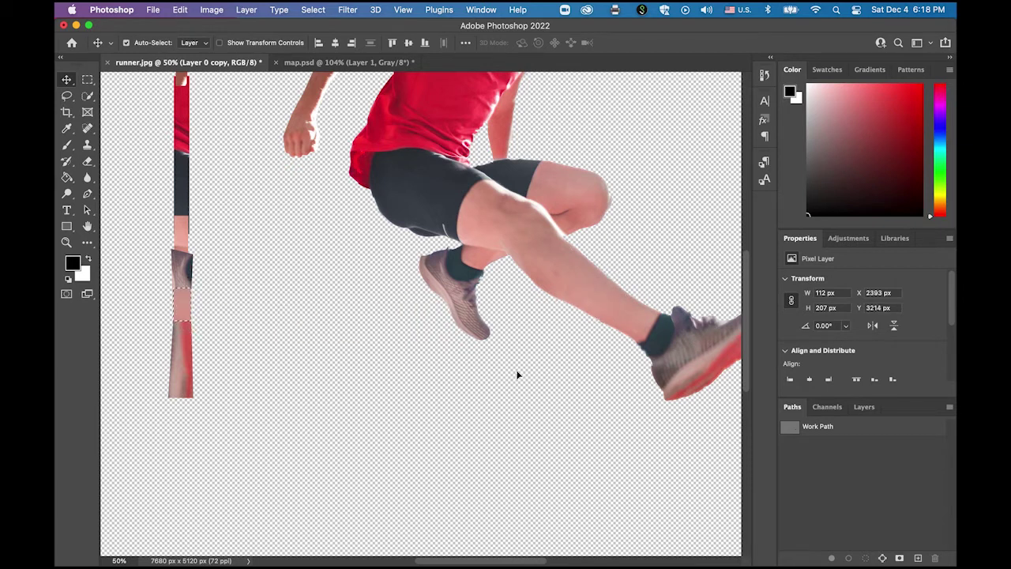
{"action": "left_click", "coordinate": [87, 80]}
{"action": "left_click", "coordinate": [298, 367]}
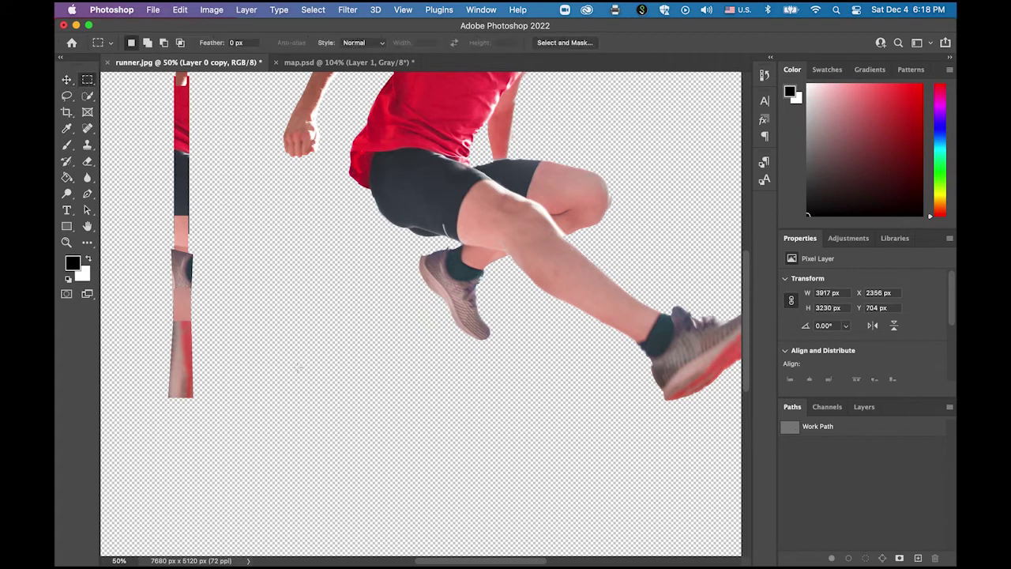
- Delete a marqueed area about 3960 by 3662 px covering the athlete and the strip's uneven right edge, and clear the selection
{"action": "left_click", "coordinate": [87, 227]}
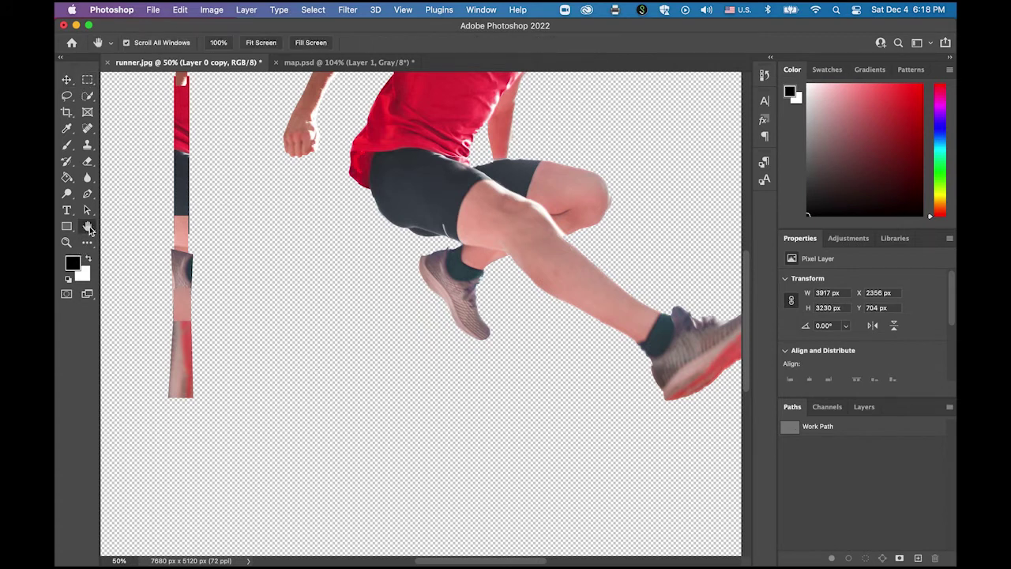
{"action": "left_click_drag", "start_coordinate": [335, 308], "coordinate": [382, 451]}
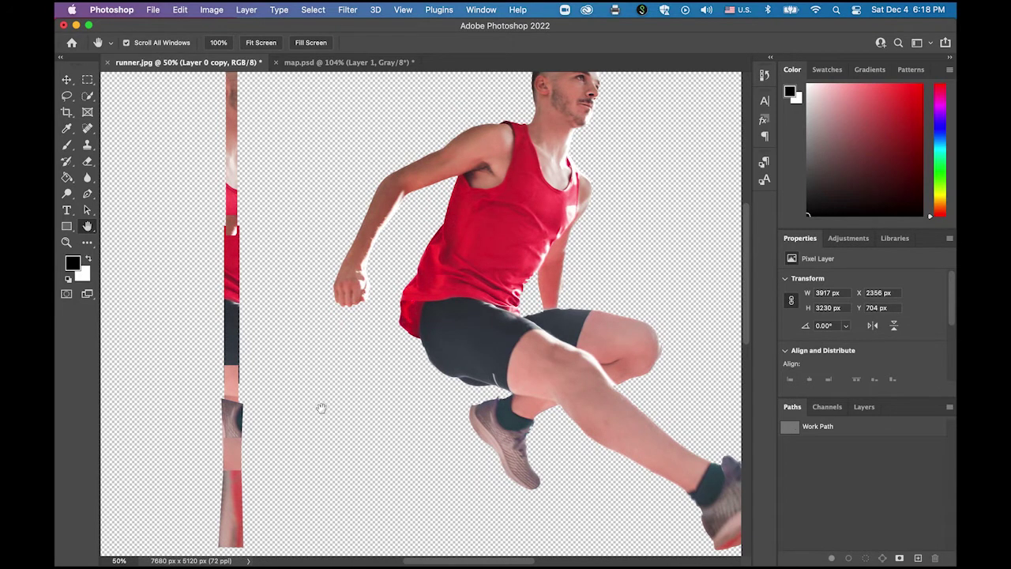
{"action": "left_click", "coordinate": [66, 242]}
{"action": "left_click", "coordinate": [410, 377], "text": "alt"}
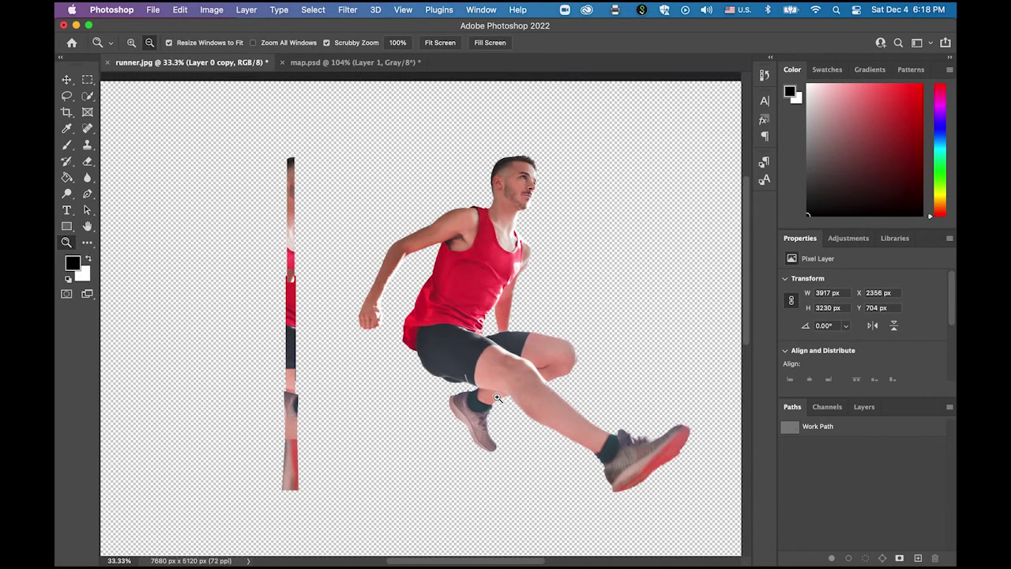
{"action": "left_click", "coordinate": [87, 80]}
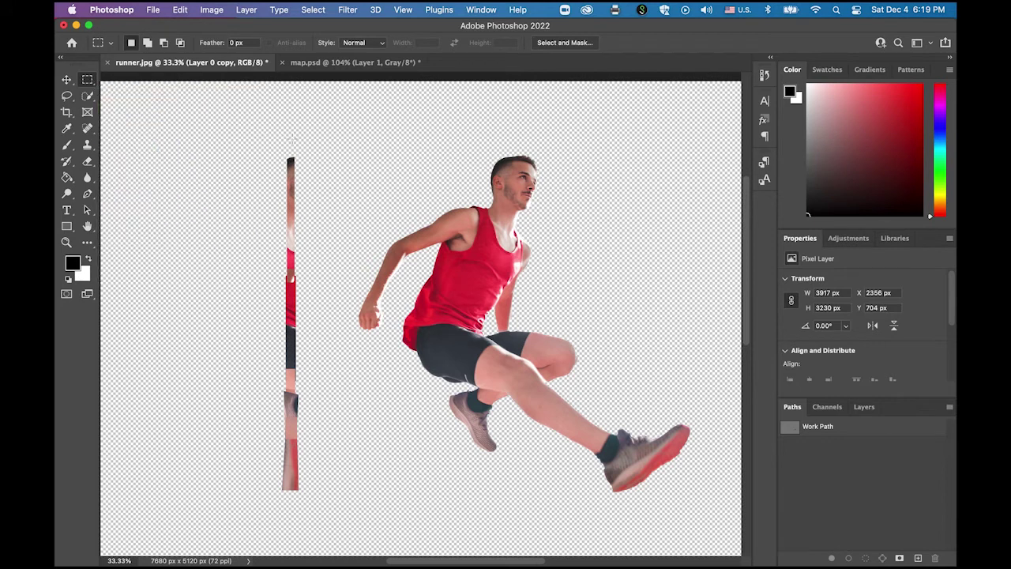
{"action": "left_click_drag", "start_coordinate": [292, 135], "coordinate": [708, 519]}
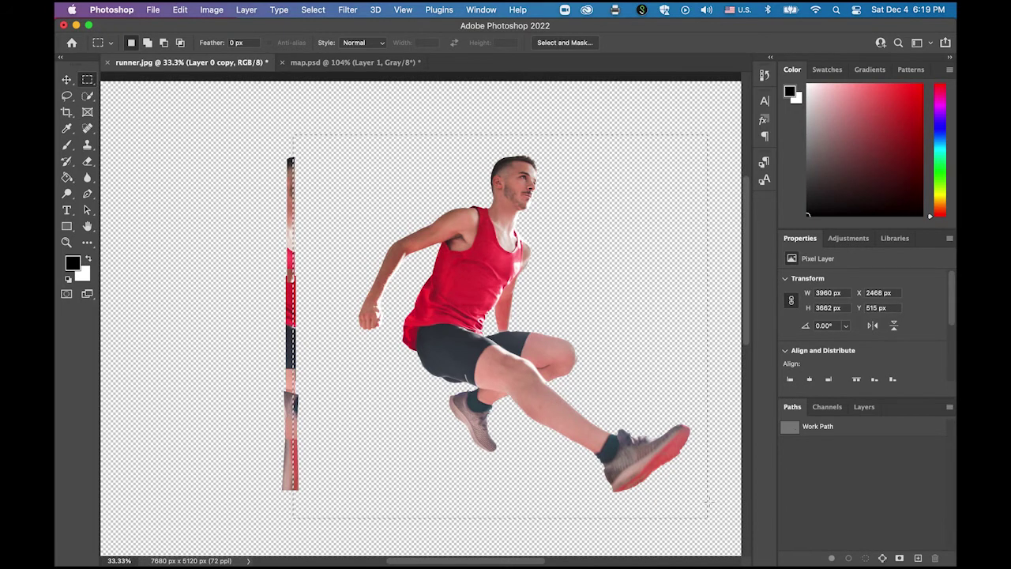
{"action": "key", "text": "Delete"}
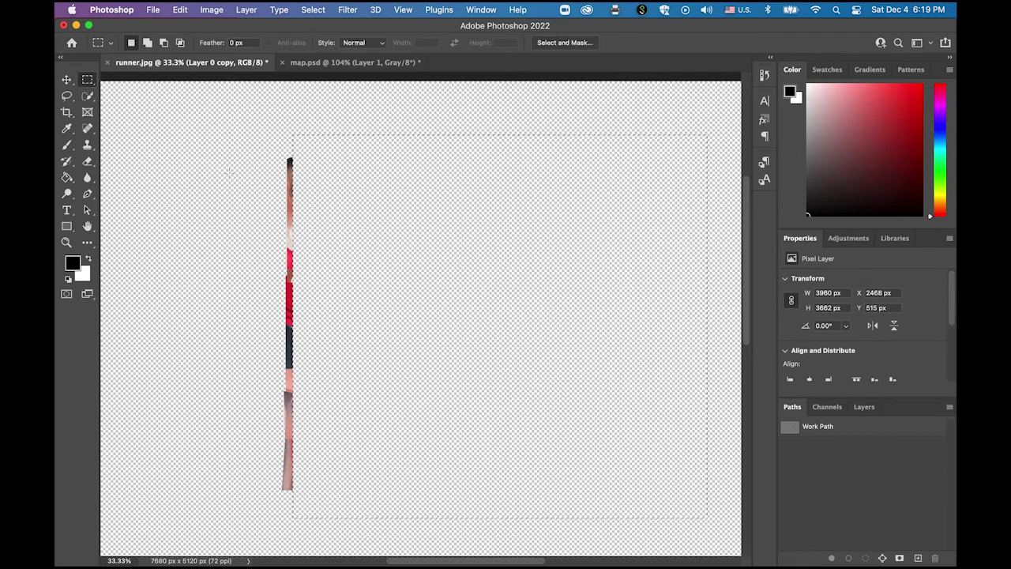
{"action": "key", "text": "super+d"}
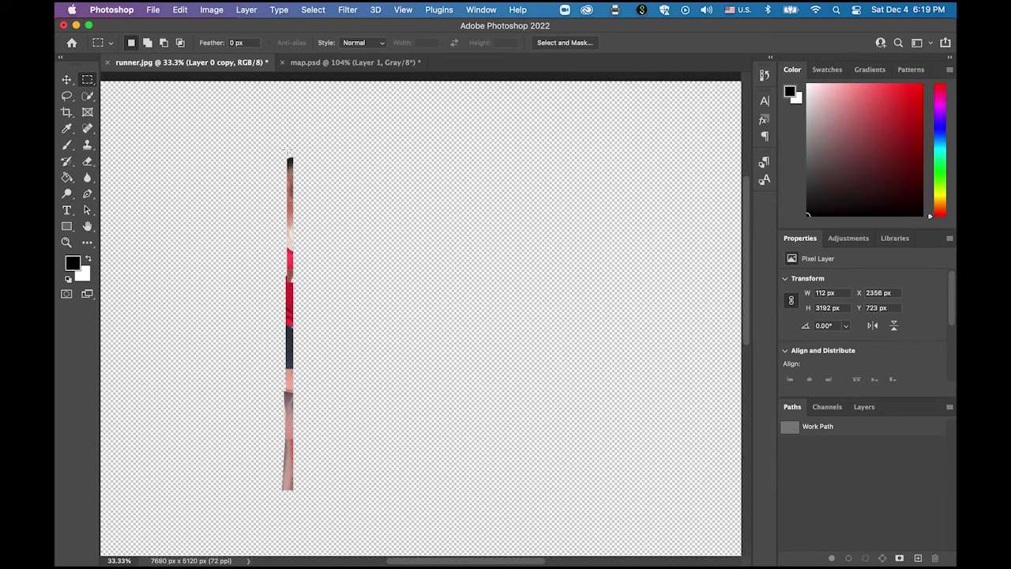
- Trim the strip's uneven left edge by deleting a marqueed area about 657 by 3504 px, clear the selection, and display the layer list
{"action": "left_click_drag", "start_coordinate": [288, 149], "coordinate": [218, 515]}
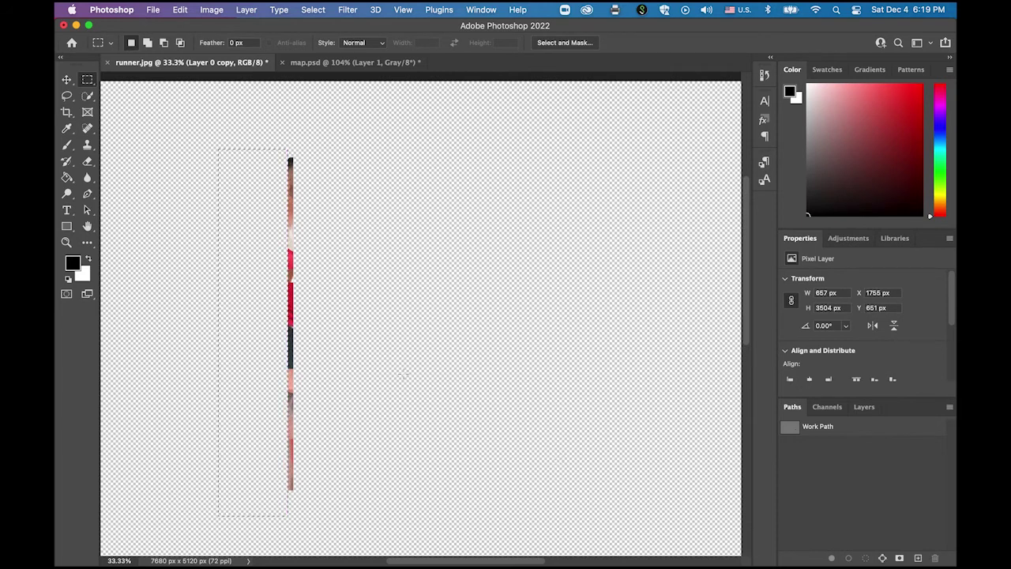
{"action": "key", "text": "super+d"}
{"action": "double_click", "coordinate": [87, 226]}
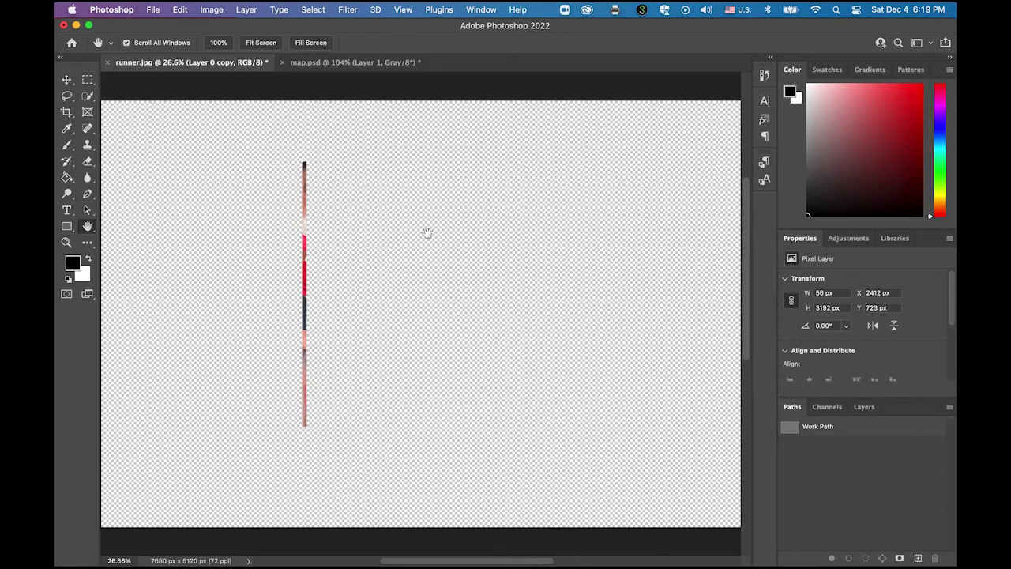
{"action": "left_click", "coordinate": [873, 406]}
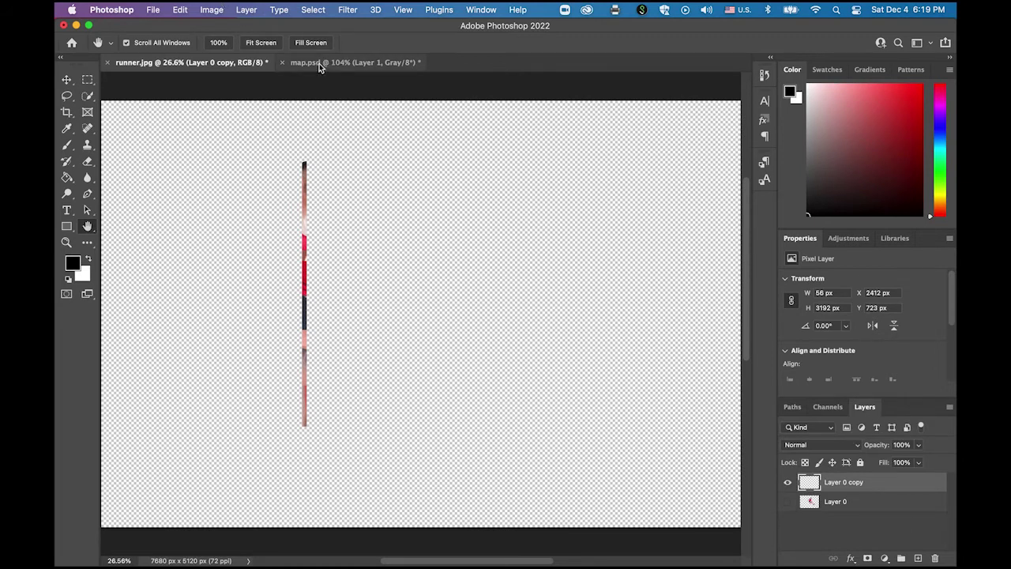
- Stretch the strip horizontally with Free Transform to about 7798 px wide, past both side edges of the canvas
{"action": "left_click", "coordinate": [186, 11]}
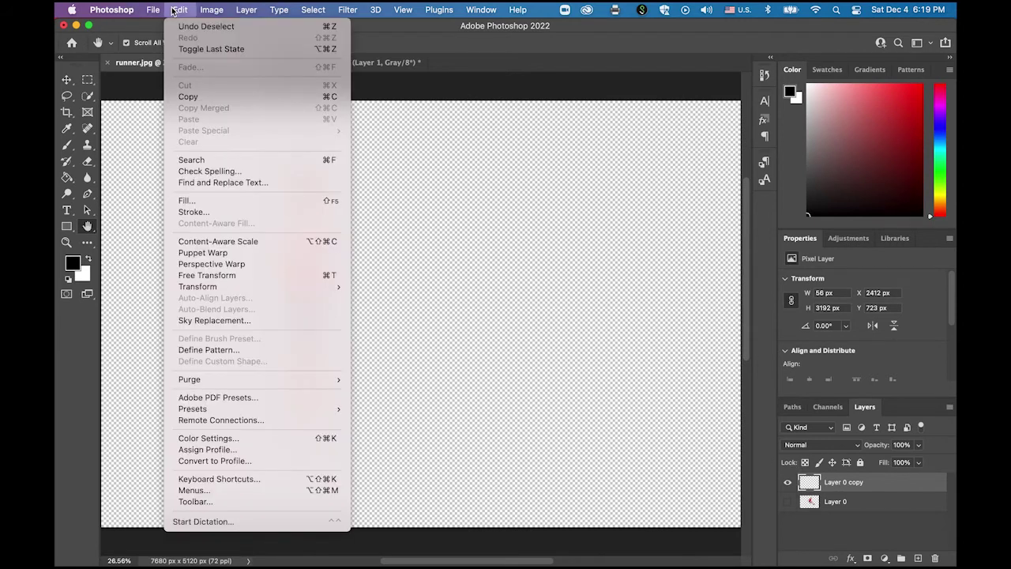
{"action": "left_click", "coordinate": [243, 275]}
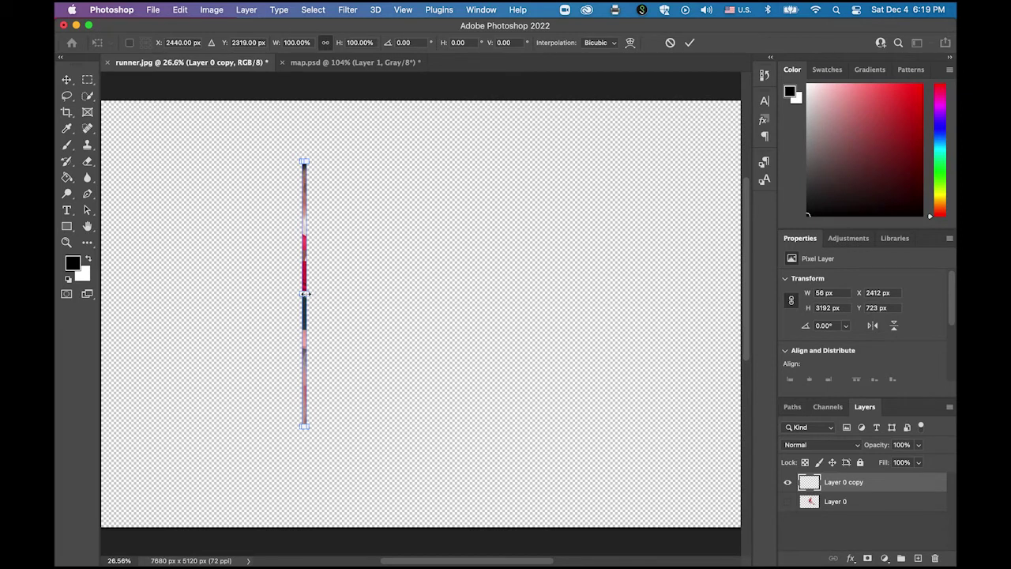
{"action": "left_click_drag", "start_coordinate": [305, 293], "coordinate": [741, 319]}
{"action": "left_click_drag", "start_coordinate": [301, 293], "coordinate": [107, 293]}
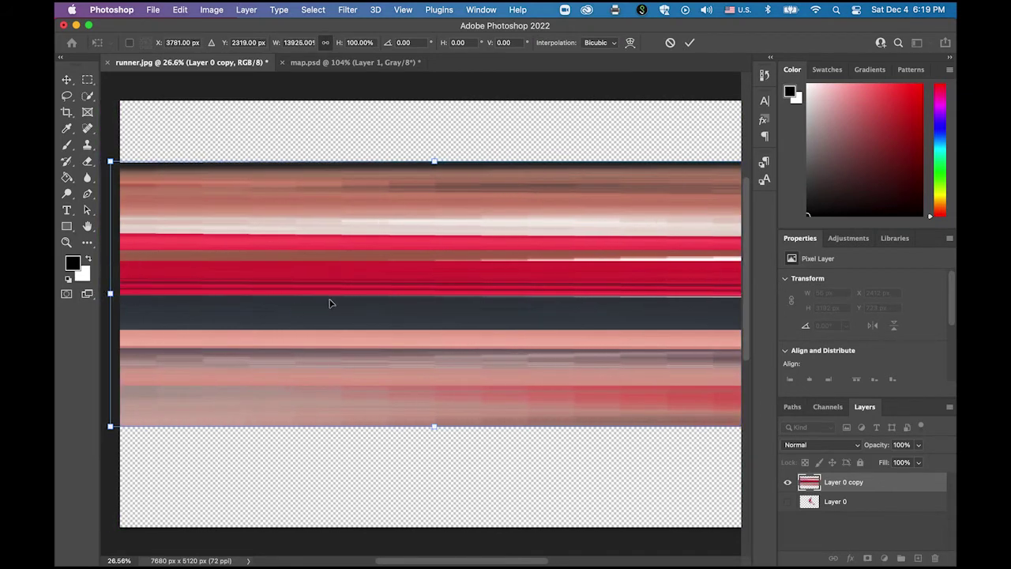
{"action": "key", "text": "Return"}
- Show Layer 0 and move Layer 0 copy beneath it so the athlete stands in front of the stretched bands
{"action": "key", "text": "h"}
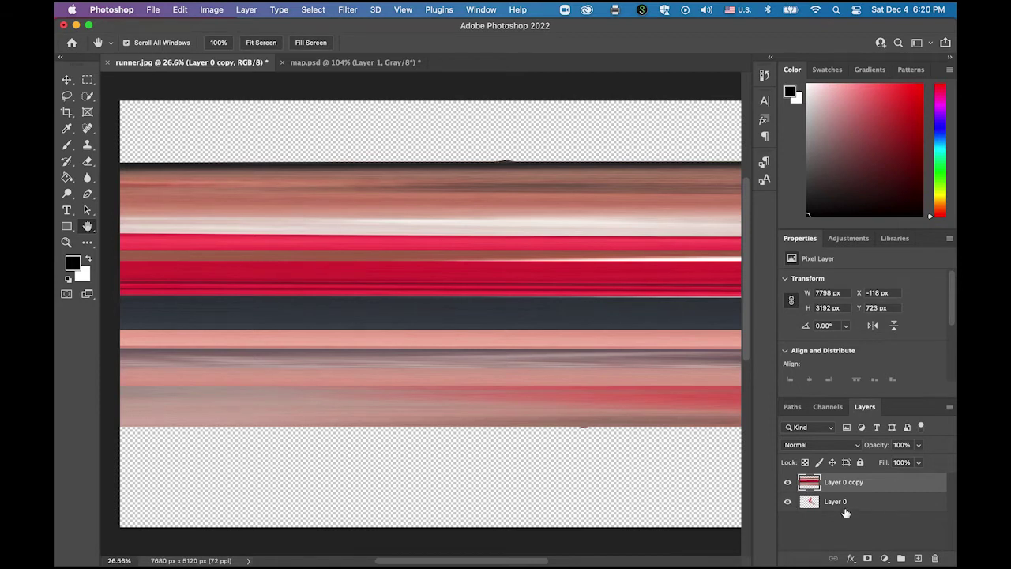
{"action": "left_click", "coordinate": [67, 80]}
{"action": "mouse_move", "coordinate": [880, 489]}
{"action": "left_mouse_down"}
{"action": "mouse_move", "coordinate": [908, 487]}
{"action": "mouse_move", "coordinate": [919, 515]}
{"action": "left_mouse_up"}
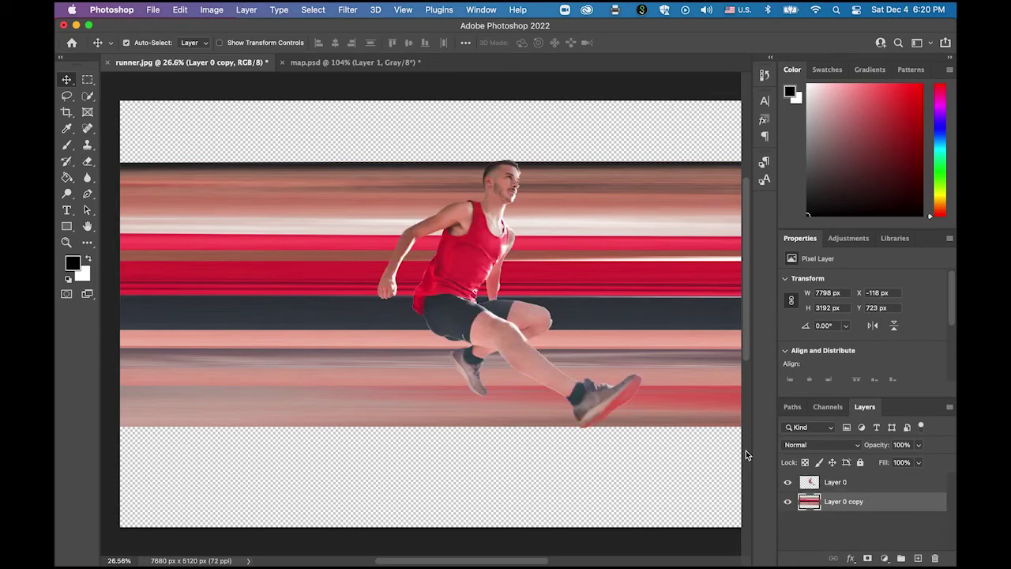
{"action": "left_click_drag", "start_coordinate": [631, 436], "coordinate": [455, 403]}
{"action": "left_click", "coordinate": [639, 452]}
{"action": "left_click", "coordinate": [87, 227]}
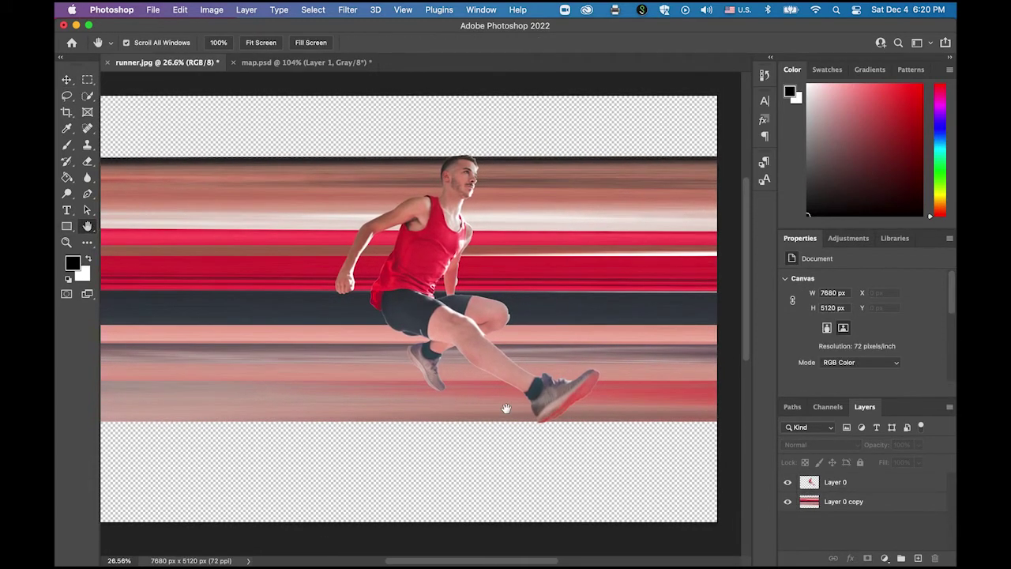
- On Layer 0 copy, erase the bands along the athlete's front contour and near the canvas's far edge with the 428 px soft eraser
{"action": "left_click", "coordinate": [861, 505]}
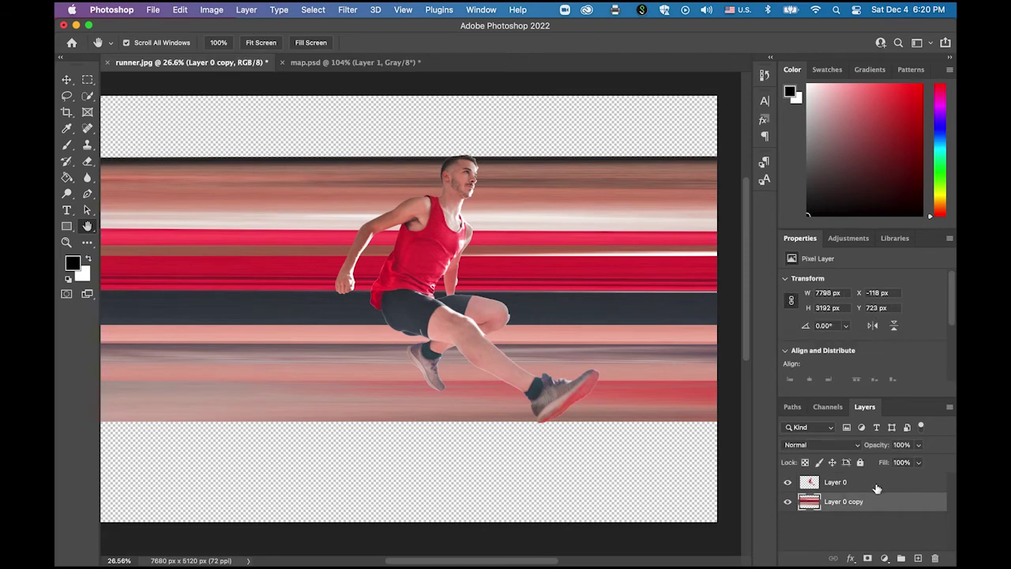
{"action": "left_click", "coordinate": [87, 162]}
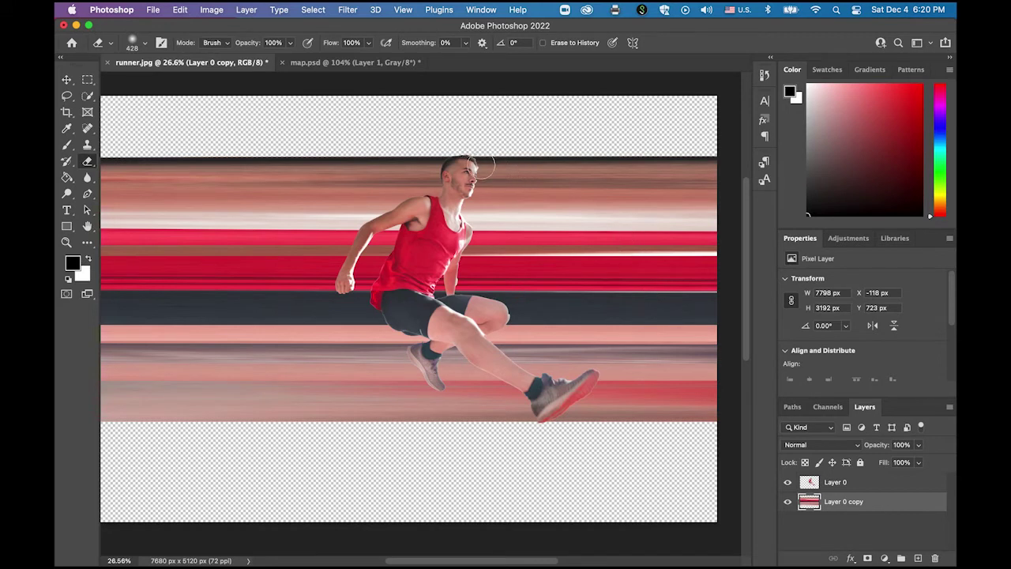
{"action": "mouse_move", "coordinate": [483, 161]}
{"action": "left_mouse_down"}
{"action": "mouse_move", "coordinate": [468, 254]}
{"action": "mouse_move", "coordinate": [440, 281]}
{"action": "mouse_move", "coordinate": [486, 316]}
{"action": "mouse_move", "coordinate": [496, 346]}
{"action": "mouse_move", "coordinate": [482, 338]}
{"action": "mouse_move", "coordinate": [552, 386]}
{"action": "mouse_move", "coordinate": [598, 377]}
{"action": "mouse_move", "coordinate": [577, 407]}
{"action": "mouse_move", "coordinate": [553, 412]}
{"action": "mouse_move", "coordinate": [721, 418]}
{"action": "mouse_move", "coordinate": [718, 142]}
{"action": "mouse_move", "coordinate": [705, 265]}
{"action": "mouse_move", "coordinate": [687, 238]}
{"action": "mouse_move", "coordinate": [700, 408]}
{"action": "left_mouse_up"}
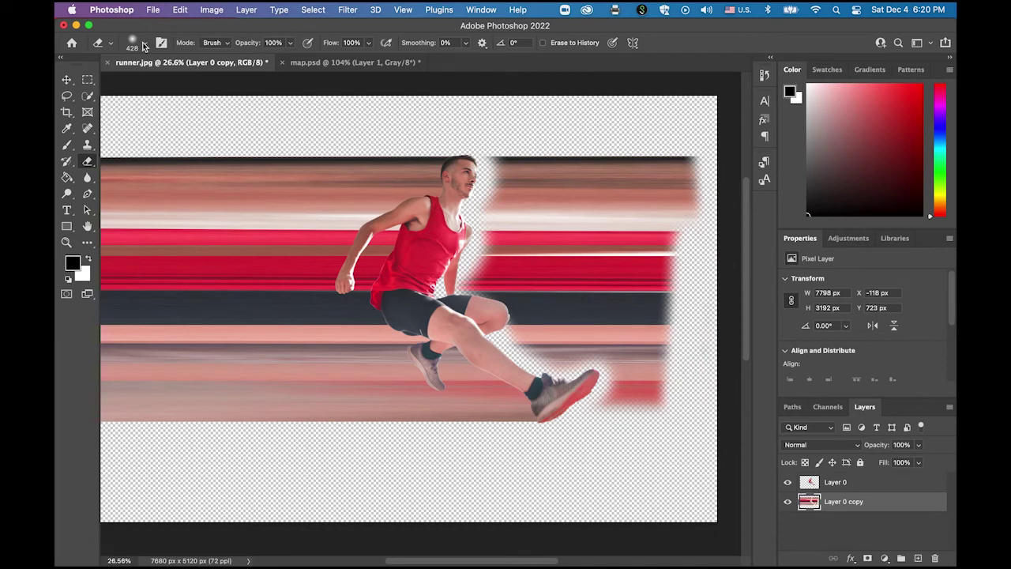
- Enlarge the eraser to 1040 px with a hard edge and erase all remaining bands in front of the athlete
{"action": "left_click", "coordinate": [144, 45]}
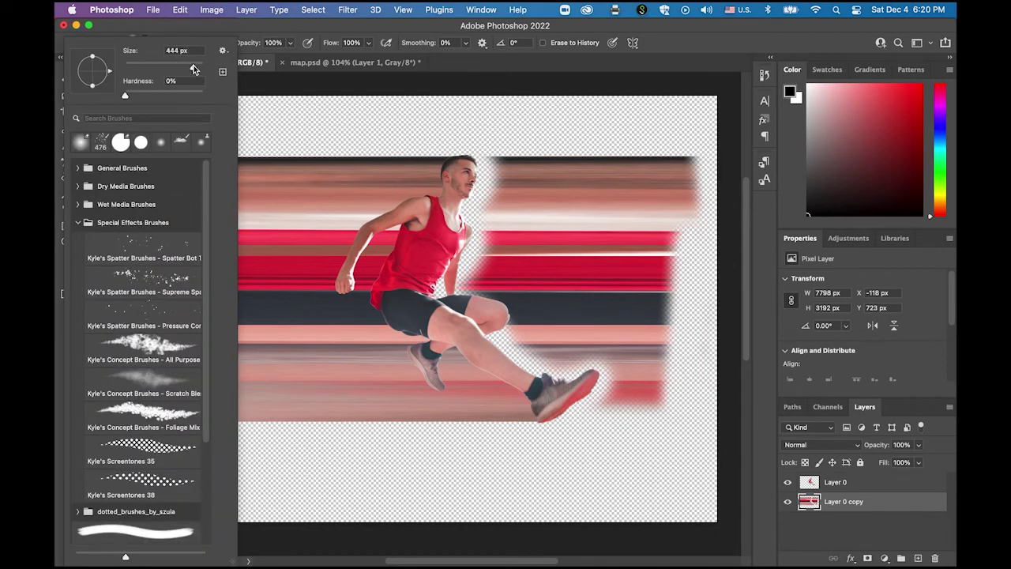
{"action": "left_click_drag", "start_coordinate": [194, 70], "coordinate": [207, 95]}
{"action": "mouse_move", "coordinate": [622, 174]}
{"action": "left_mouse_down"}
{"action": "mouse_move", "coordinate": [679, 159]}
{"action": "mouse_move", "coordinate": [655, 363]}
{"action": "mouse_move", "coordinate": [617, 371]}
{"action": "mouse_move", "coordinate": [523, 308]}
{"action": "mouse_move", "coordinate": [502, 260]}
{"action": "mouse_move", "coordinate": [514, 201]}
{"action": "mouse_move", "coordinate": [614, 175]}
{"action": "mouse_move", "coordinate": [614, 323]}
{"action": "mouse_move", "coordinate": [560, 214]}
{"action": "left_mouse_up"}
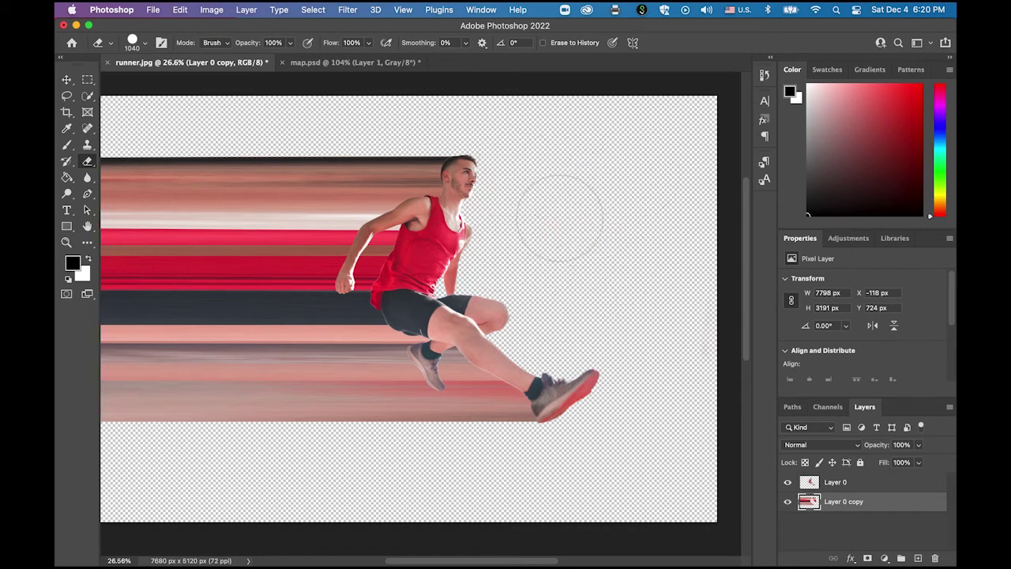
{"action": "left_click_drag", "start_coordinate": [627, 395], "coordinate": [641, 370]}
{"action": "left_click", "coordinate": [88, 80]}
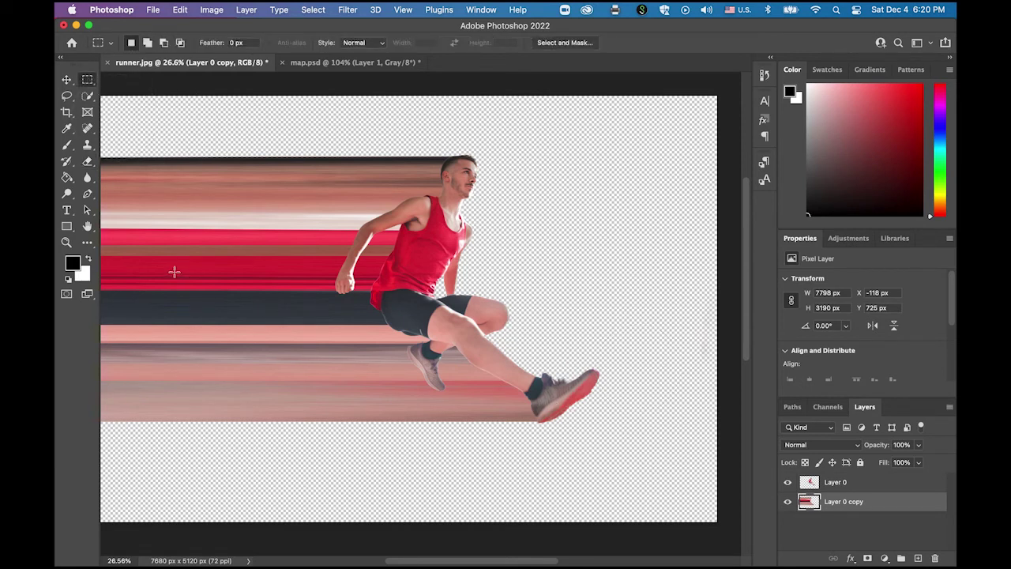
{"action": "left_click", "coordinate": [88, 226]}
{"action": "left_click_drag", "start_coordinate": [225, 282], "coordinate": [250, 275]}
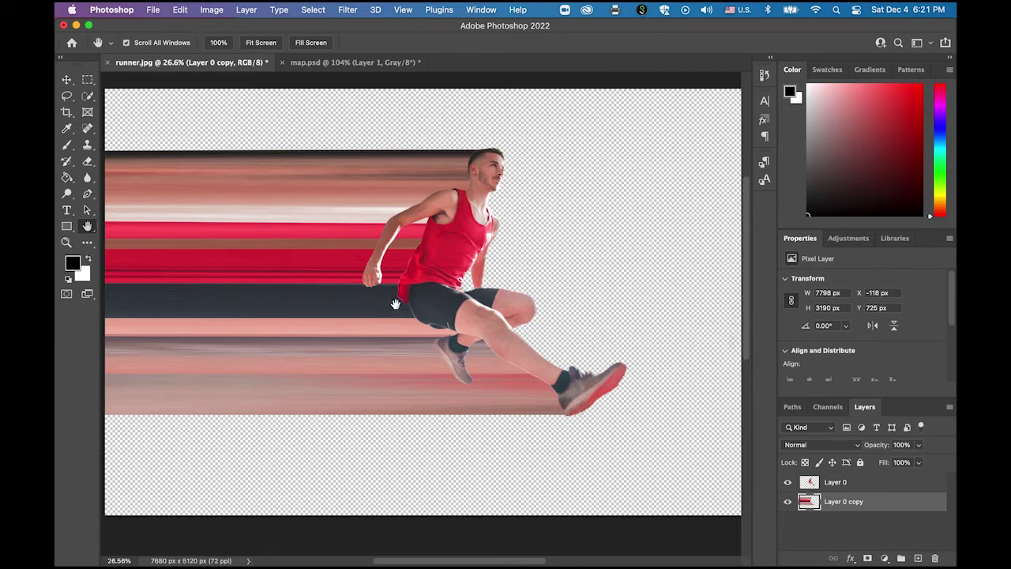
- Set up a round brush with a 36 px size, 0% hardness and an angle of about 115°
{"action": "left_click", "coordinate": [65, 147]}
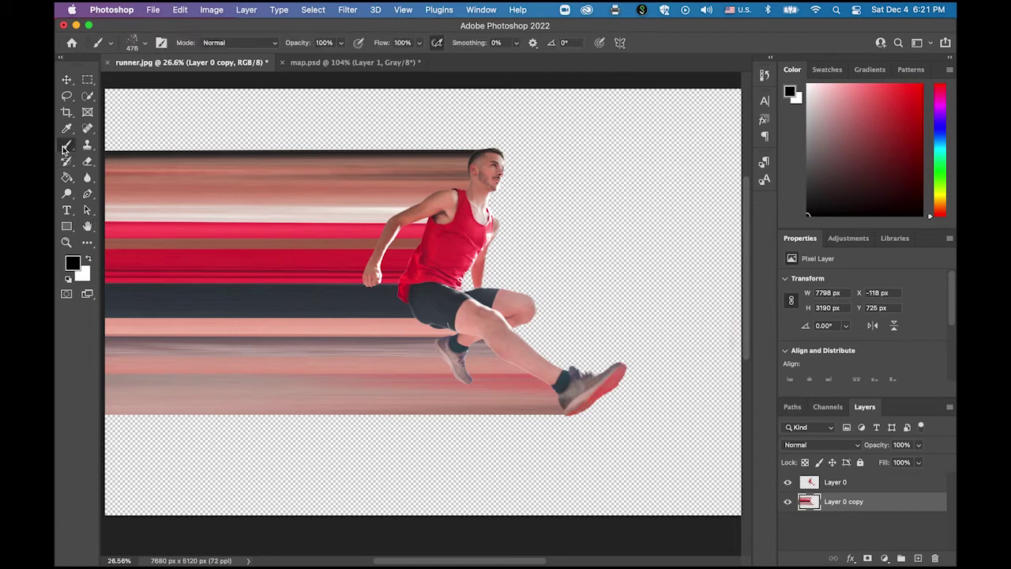
{"action": "left_click", "coordinate": [144, 43]}
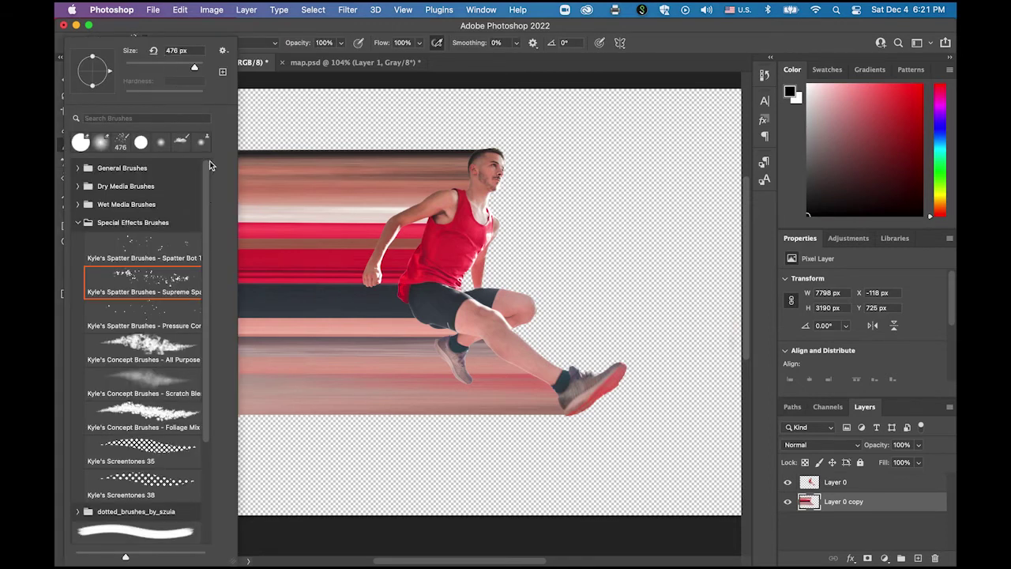
{"action": "left_click", "coordinate": [77, 167]}
{"action": "left_click", "coordinate": [140, 144]}
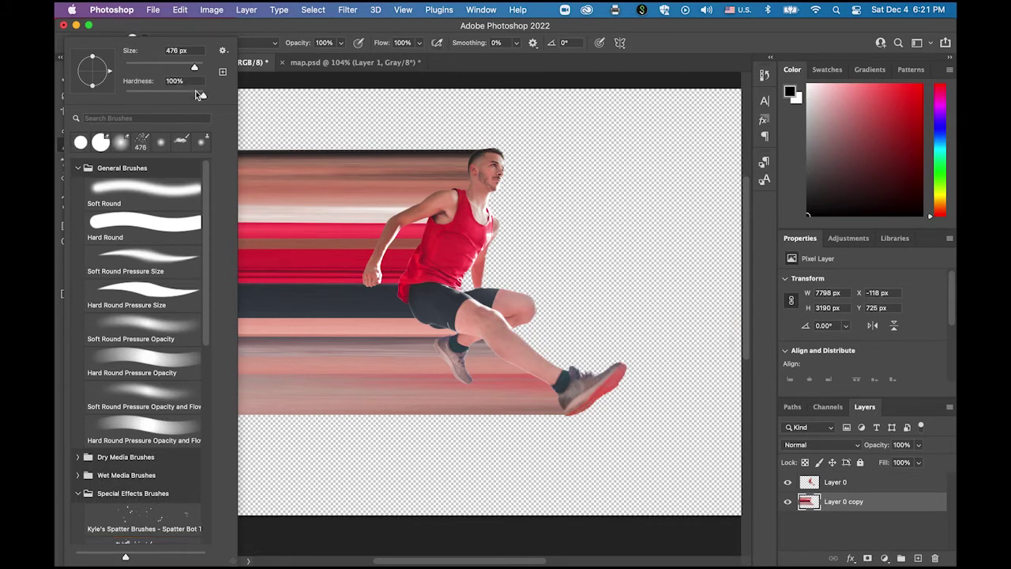
{"action": "left_click_drag", "start_coordinate": [194, 67], "coordinate": [138, 67]}
{"action": "left_click_drag", "start_coordinate": [203, 95], "coordinate": [106, 100]}
{"action": "left_click", "coordinate": [158, 11]}
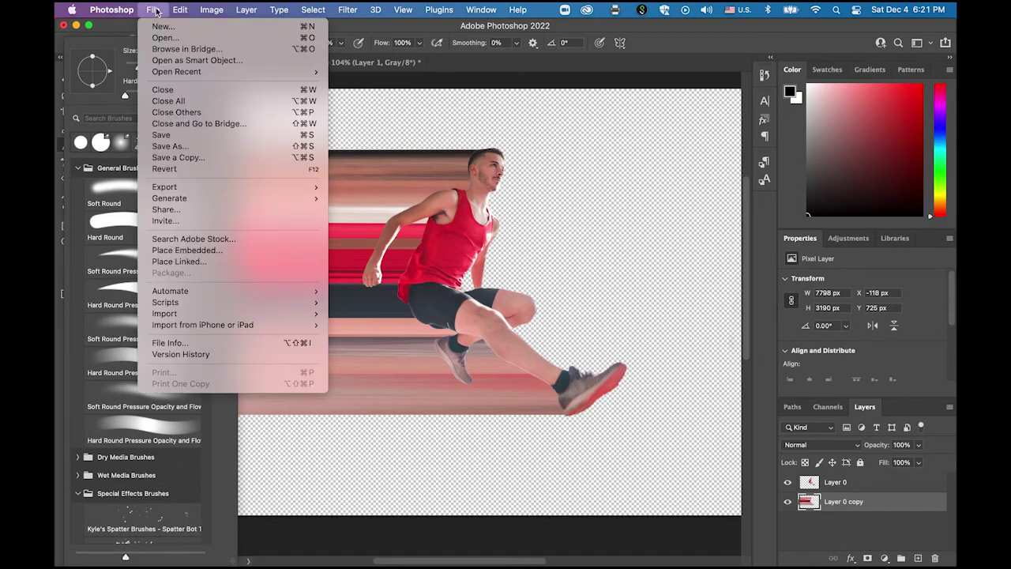
{"action": "left_click", "coordinate": [158, 10]}
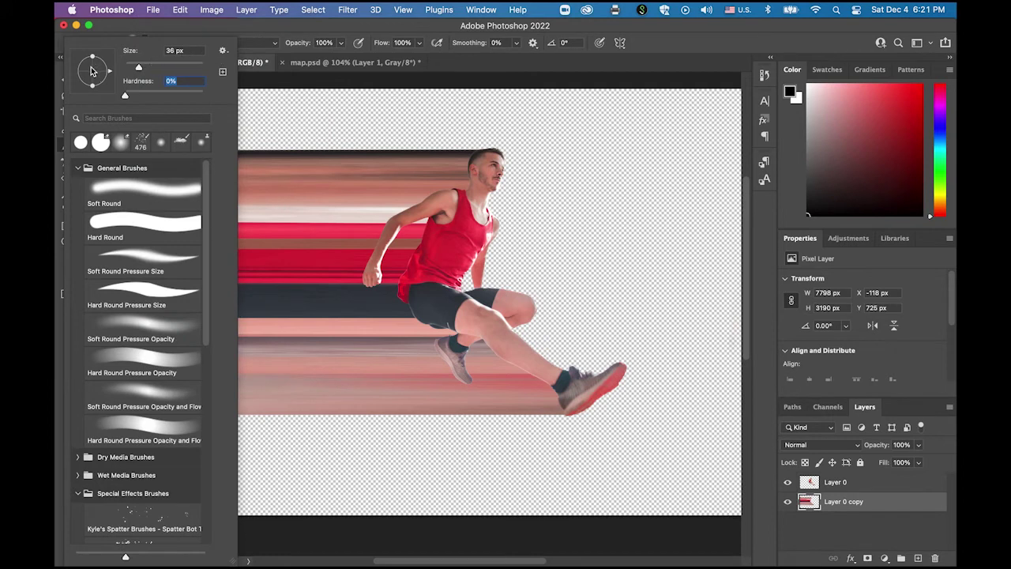
{"action": "left_click_drag", "start_coordinate": [109, 69], "coordinate": [85, 56]}
{"action": "key", "text": "Return"}
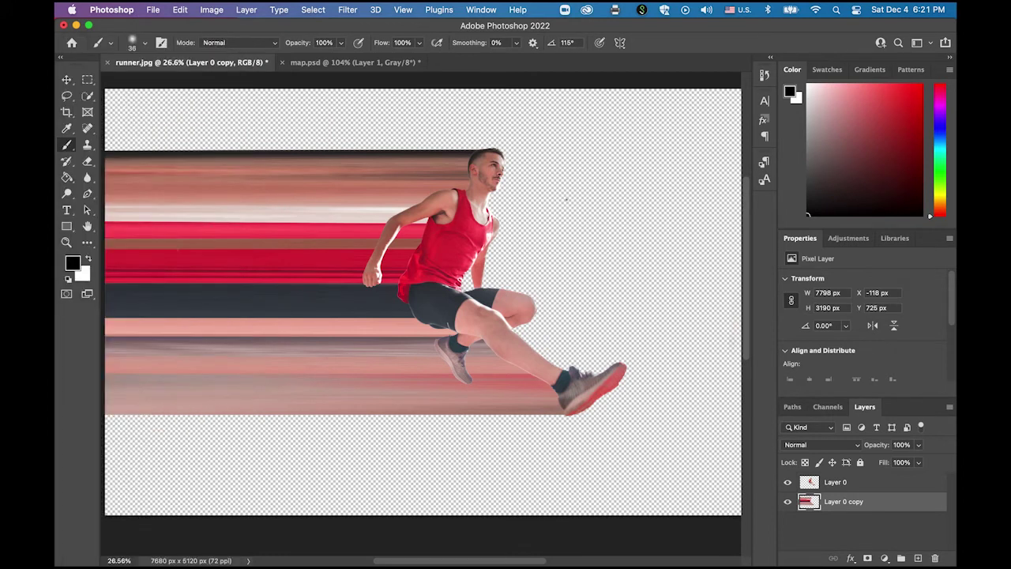
- Set the foreground color to the bright orange-red f8420a
{"action": "left_click", "coordinate": [72, 266]}
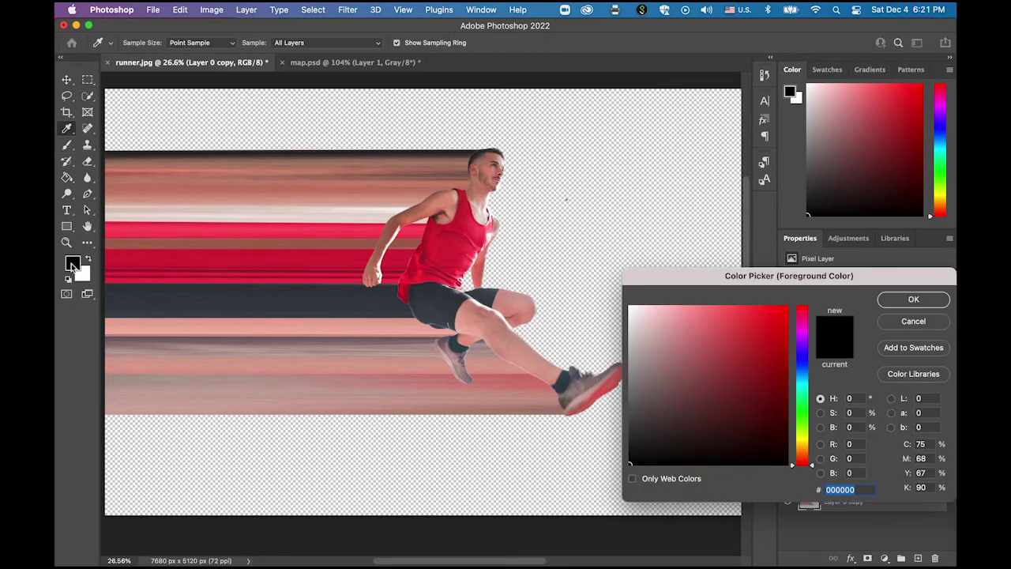
{"action": "left_click_drag", "start_coordinate": [796, 466], "coordinate": [798, 451]}
{"action": "left_click_drag", "start_coordinate": [781, 395], "coordinate": [782, 350]}
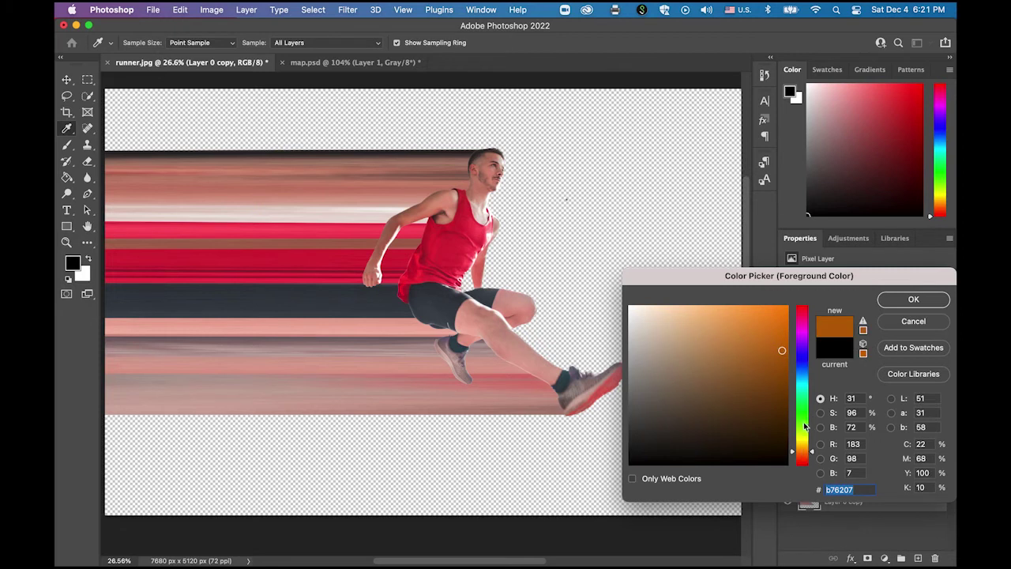
{"action": "left_click_drag", "start_coordinate": [802, 450], "coordinate": [799, 430]}
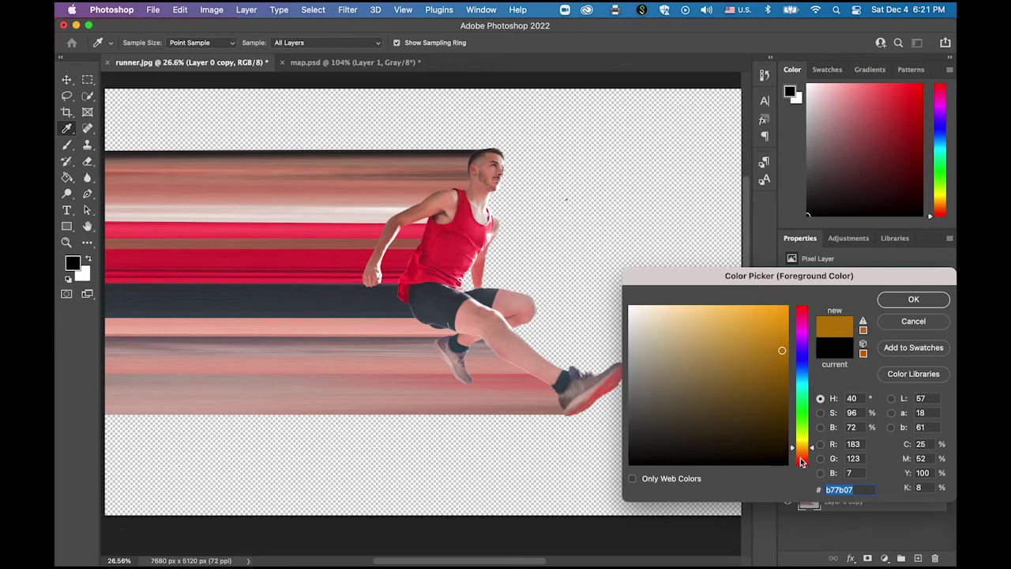
{"action": "left_click", "coordinate": [802, 459]}
{"action": "left_click_drag", "start_coordinate": [784, 352], "coordinate": [782, 310]}
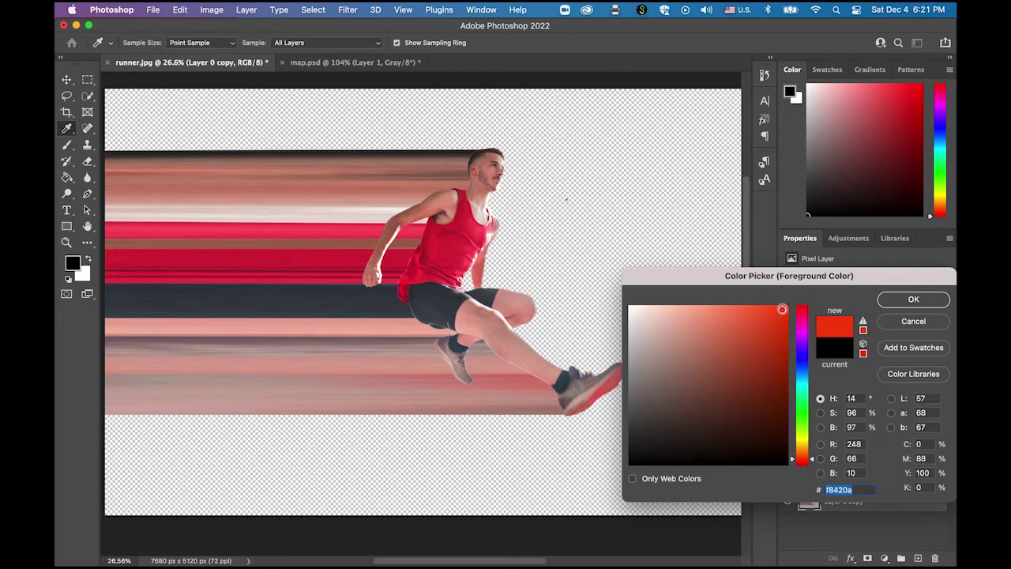
{"action": "left_click", "coordinate": [912, 298]}
- Paint a straight orange-red line along the lower edge of the stretched bands, from the front shoe to the canvas edge
{"action": "key", "text": "b"}
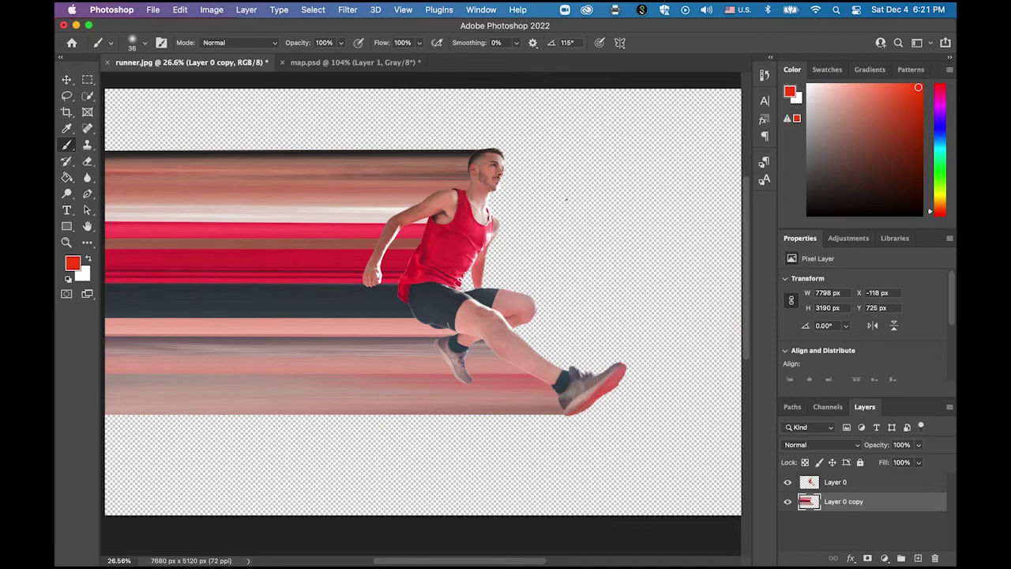
{"action": "left_click_drag", "start_coordinate": [566, 414], "coordinate": [105, 414]}
{"action": "scroll", "coordinate": [118, 412], "scroll_direction": "left", "scroll_amount": 10}
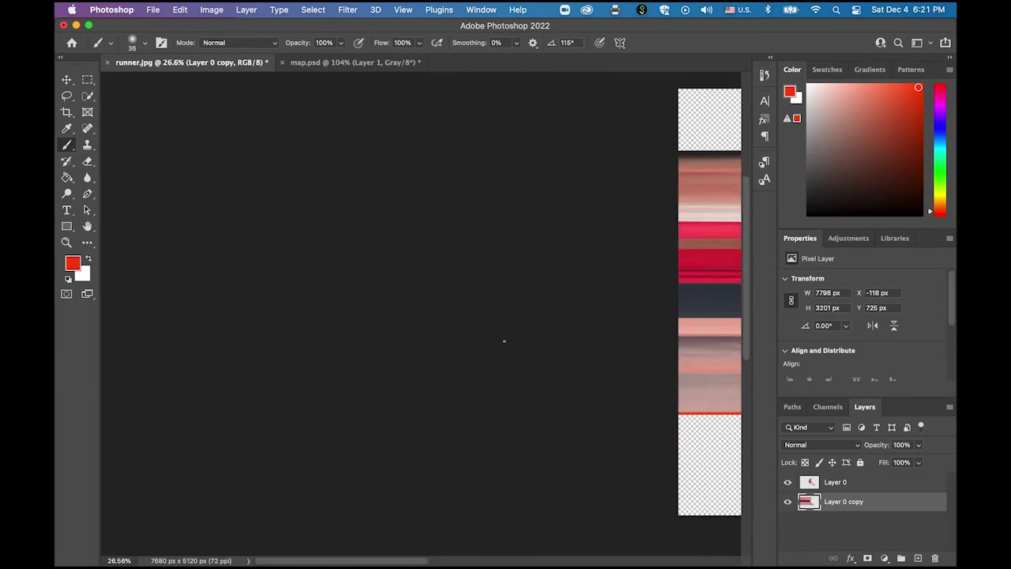
{"action": "left_click", "coordinate": [87, 227]}
{"action": "left_click_drag", "start_coordinate": [479, 357], "coordinate": [282, 388]}
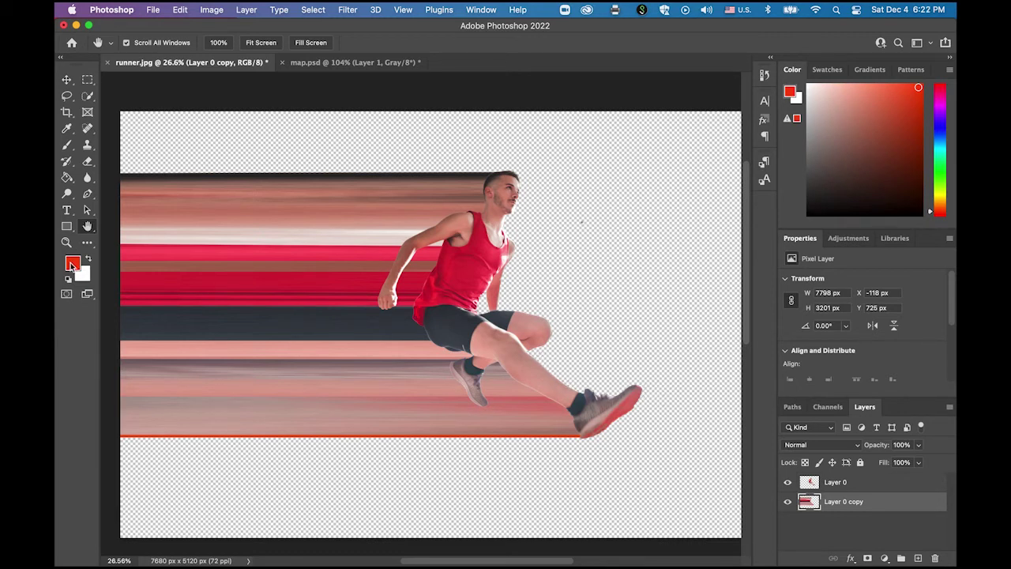
- Set the foreground color to yellow f8f00a and paint a straight line along the dark band's upper edge, from the athlete's waist to the canvas edge
{"action": "left_click", "coordinate": [71, 265]}
{"action": "left_click", "coordinate": [804, 440]}
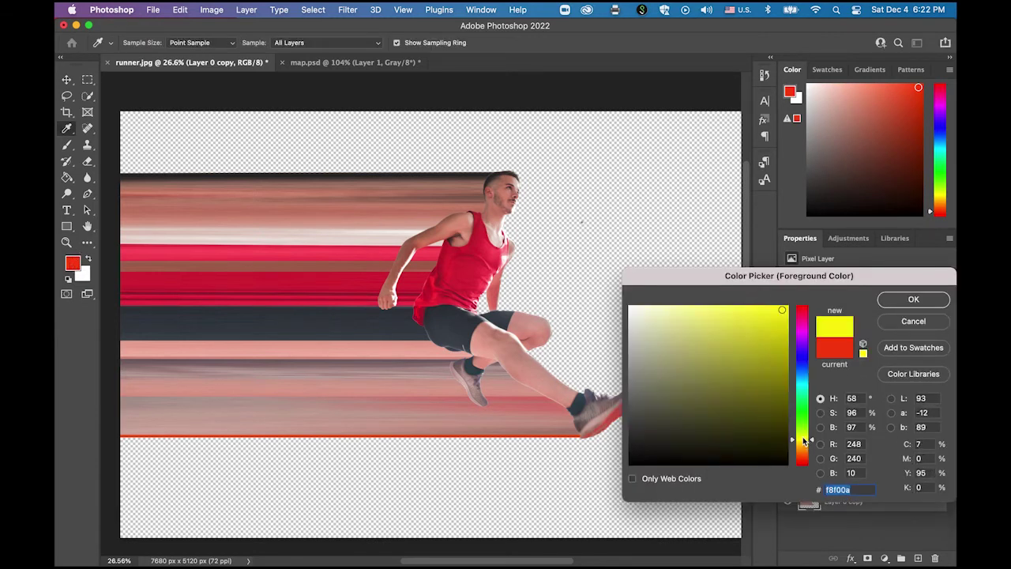
{"action": "left_click", "coordinate": [913, 299]}
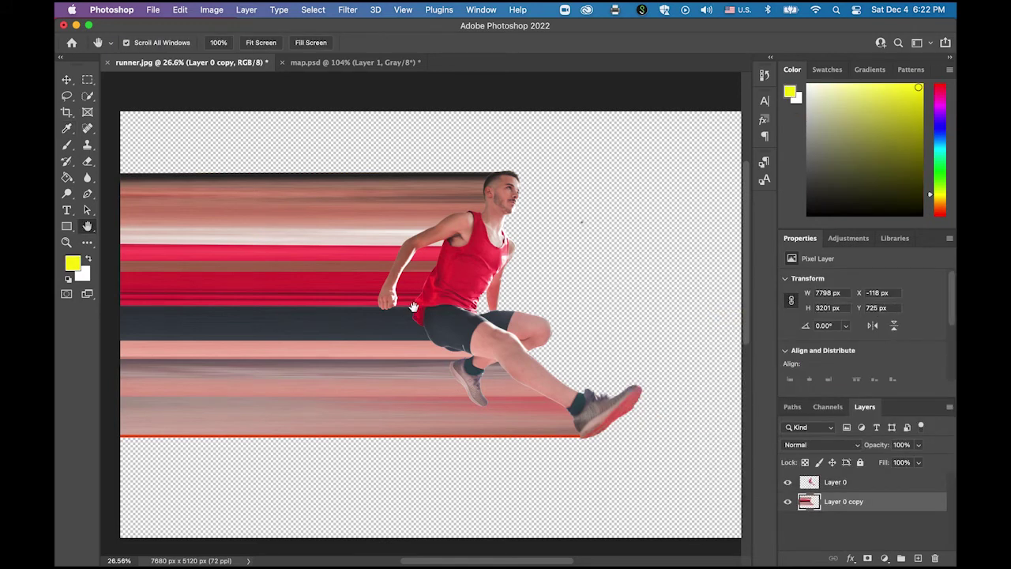
{"action": "left_click", "coordinate": [66, 145]}
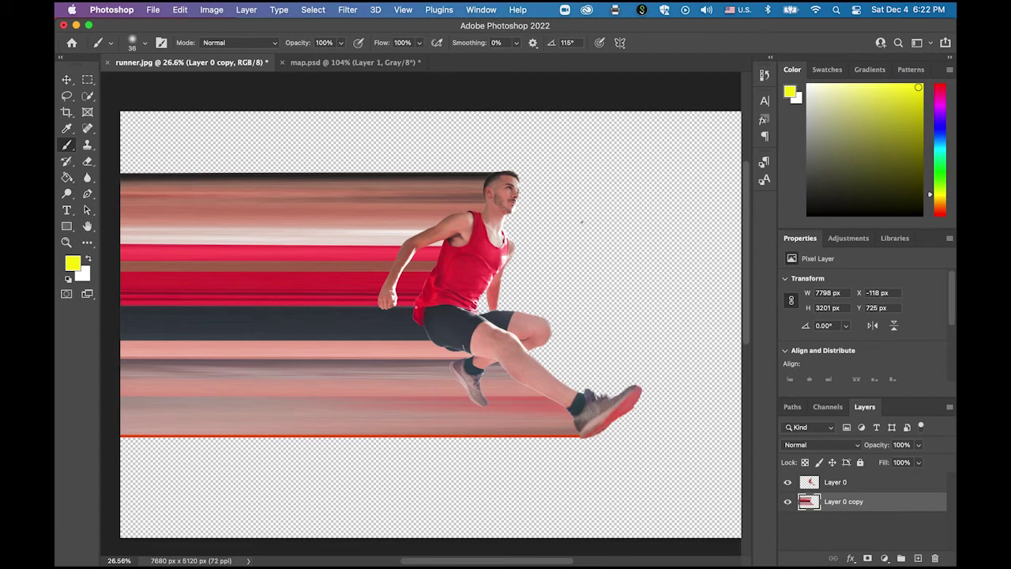
{"action": "left_click_drag", "start_coordinate": [407, 305], "coordinate": [123, 306]}
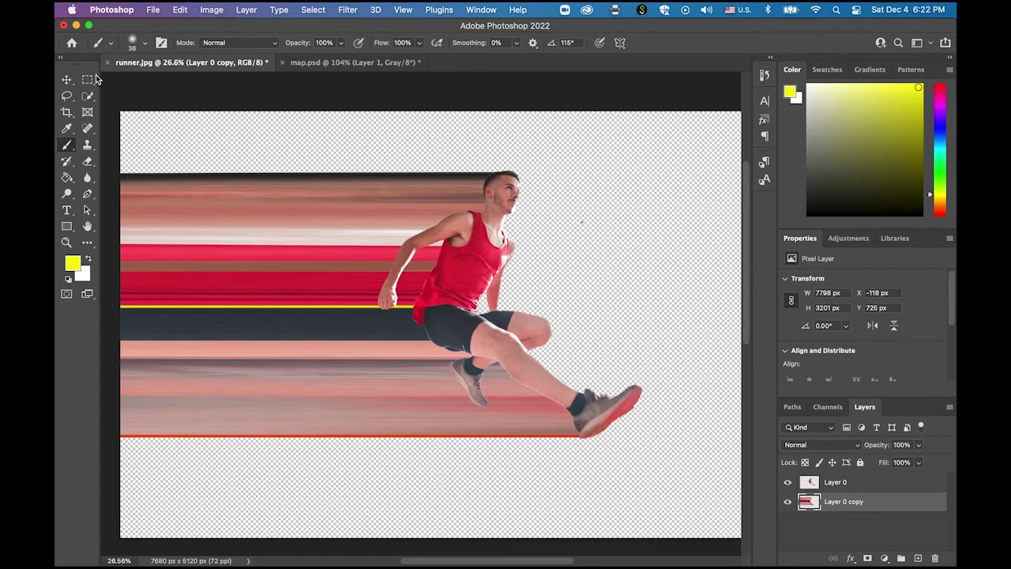
- Erase the stray brush dot from the empty area in front of the athlete
{"action": "key", "text": "m"}
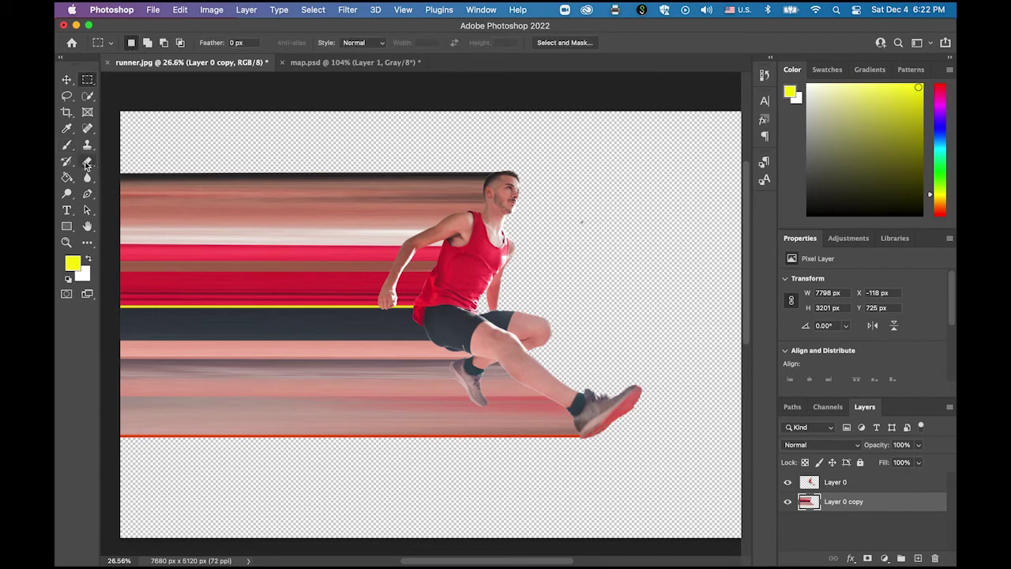
{"action": "key", "text": "e"}
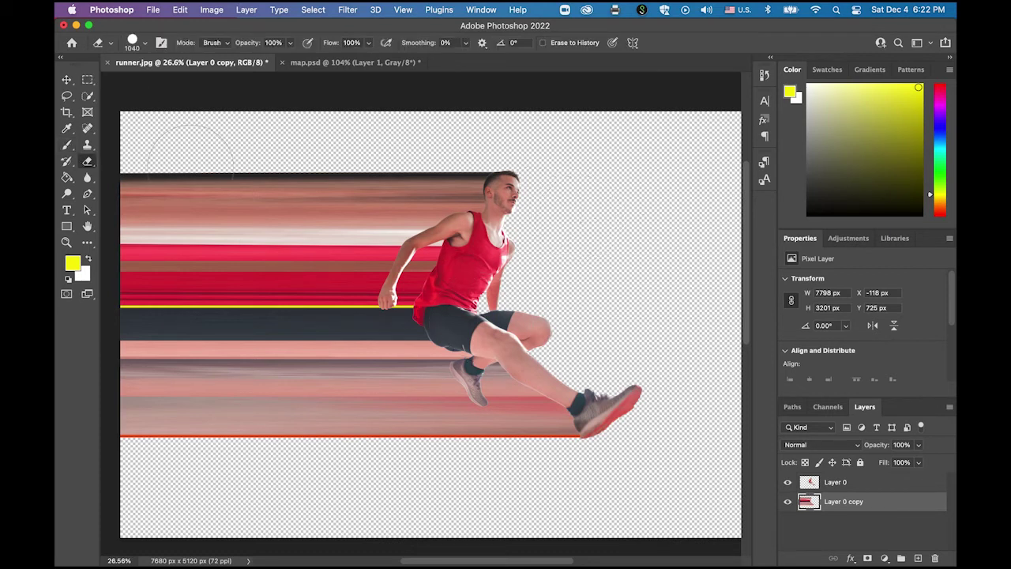
{"action": "left_click", "coordinate": [88, 81]}
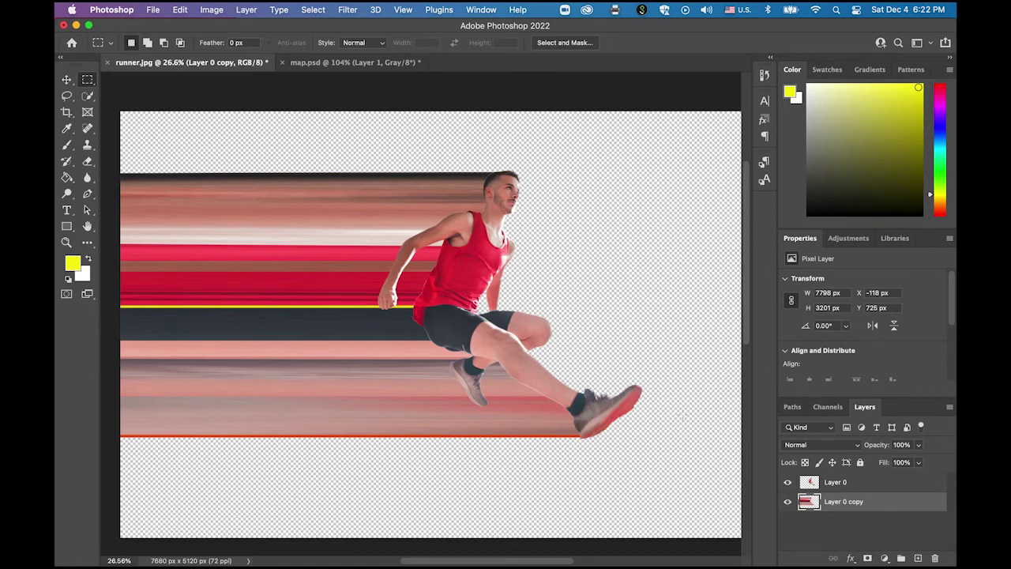
- Warp the stretched bands on Layer 0 copy, pulling the upper-left and lower-left corners outward beyond the canvas so the trail flares behind the athlete
{"action": "left_click", "coordinate": [180, 9]}
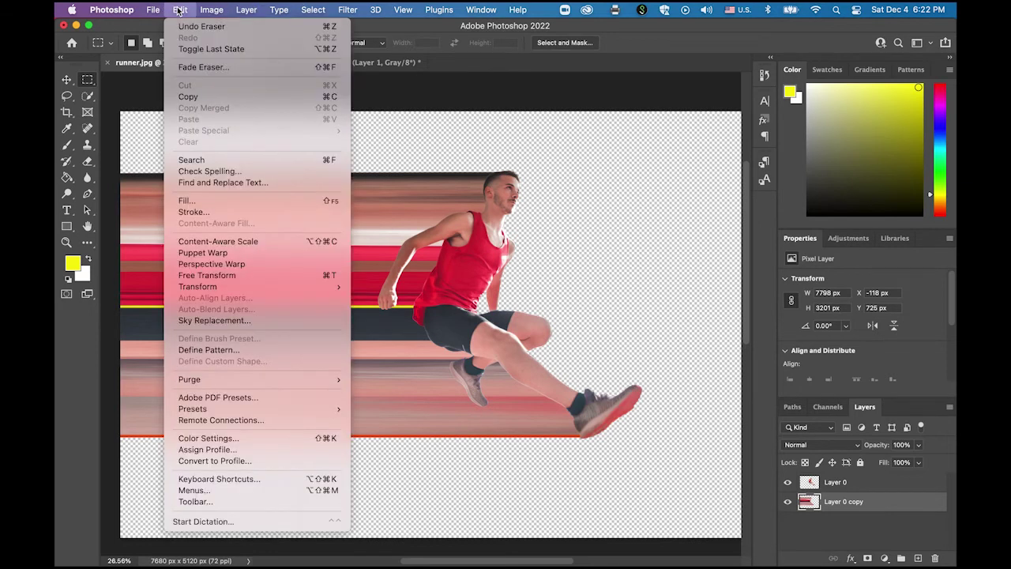
{"action": "mouse_move", "coordinate": [277, 288]}
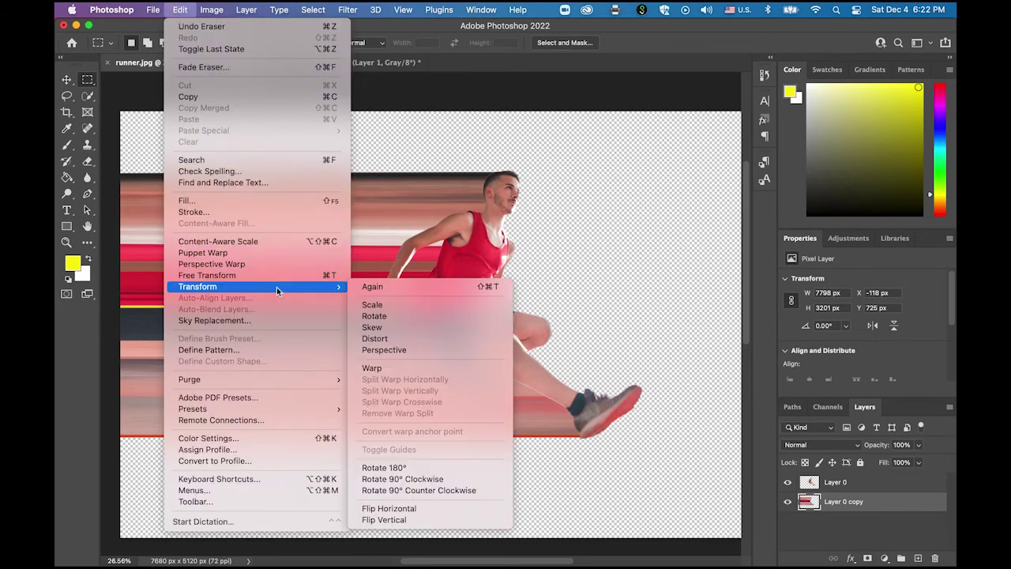
{"action": "left_click", "coordinate": [408, 367]}
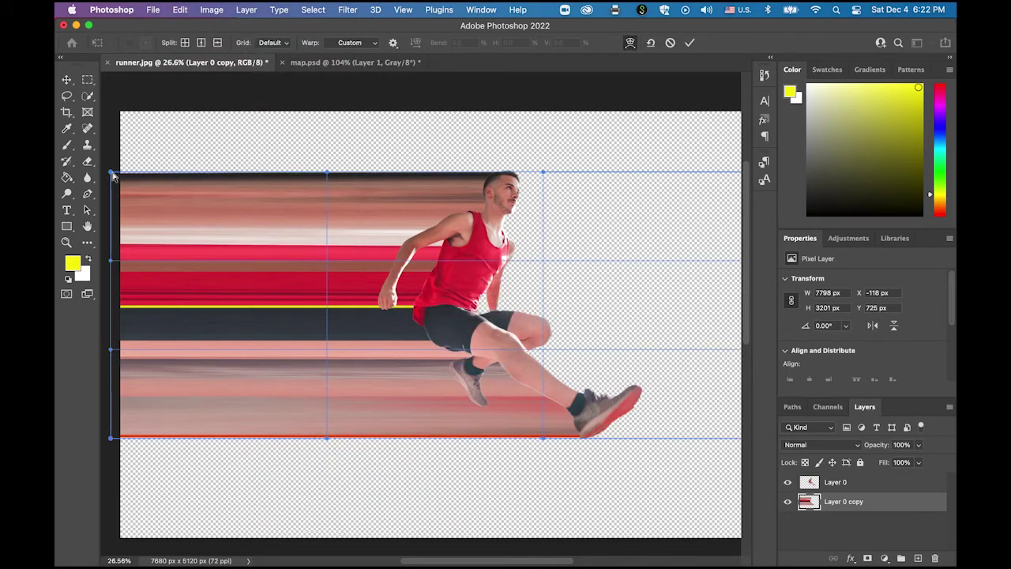
{"action": "left_click_drag", "start_coordinate": [112, 173], "coordinate": [103, 87]}
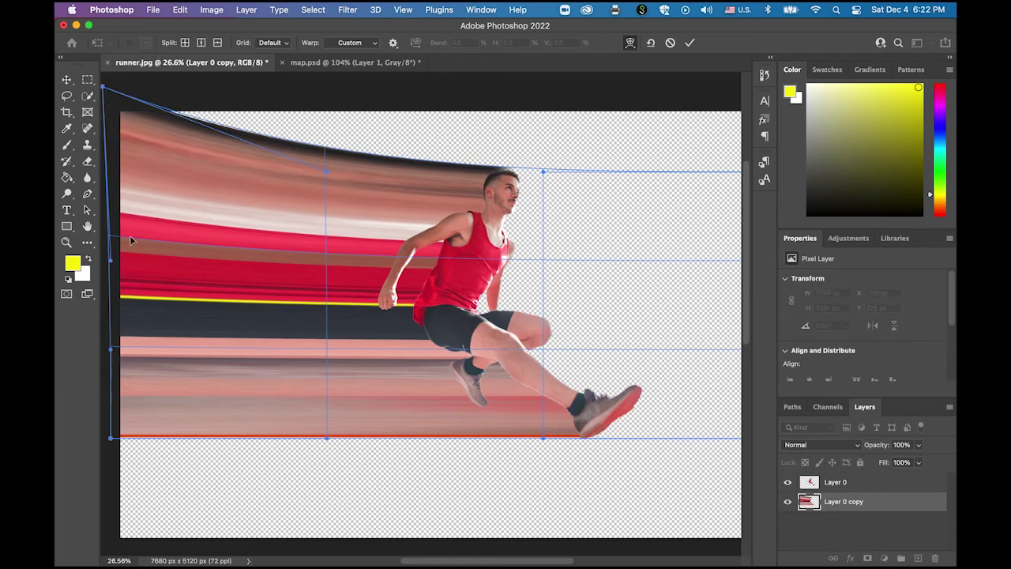
{"action": "left_click_drag", "start_coordinate": [489, 560], "coordinate": [477, 562]}
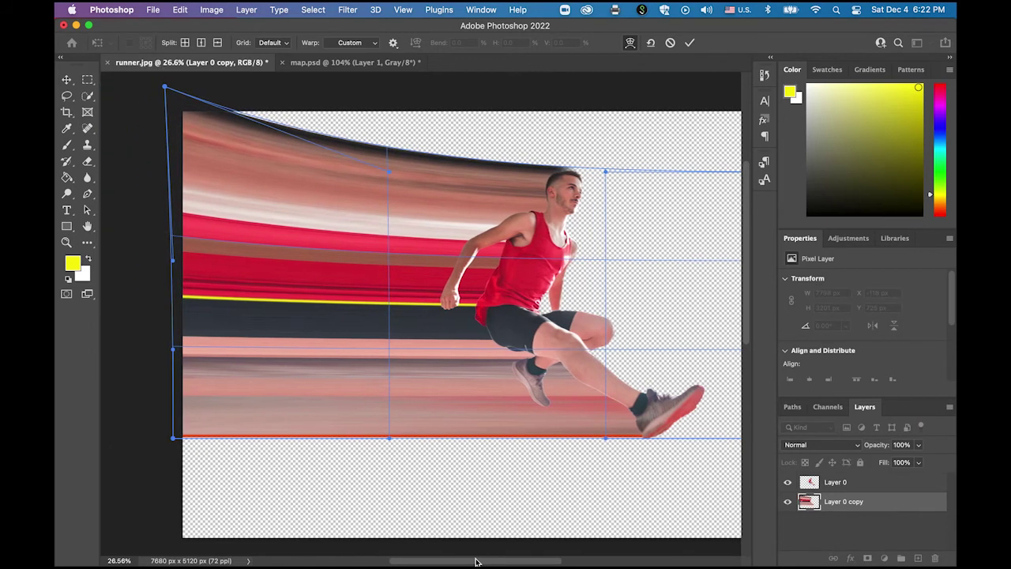
{"action": "left_click_drag", "start_coordinate": [172, 438], "coordinate": [111, 553]}
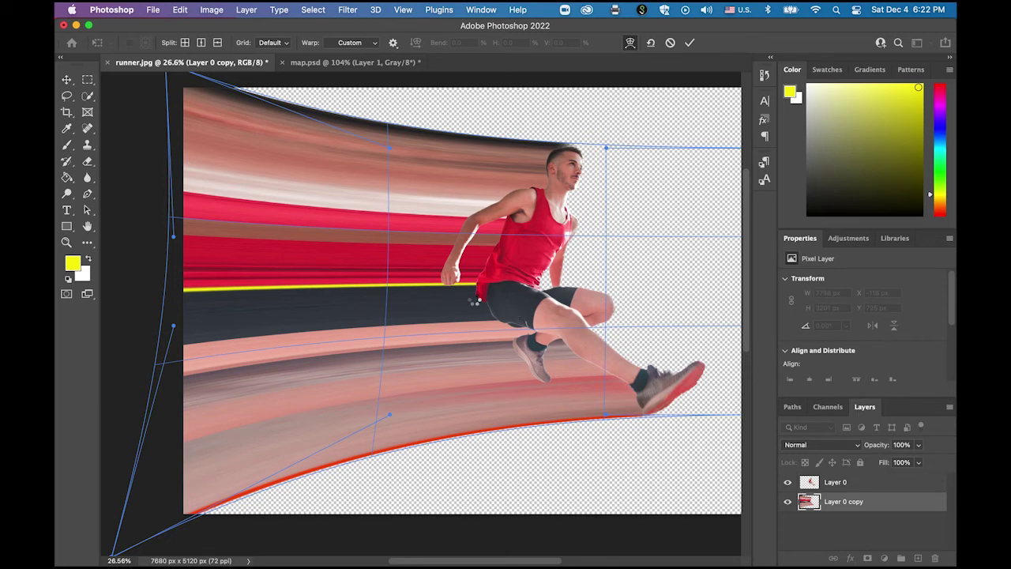
{"action": "key", "text": "Return"}
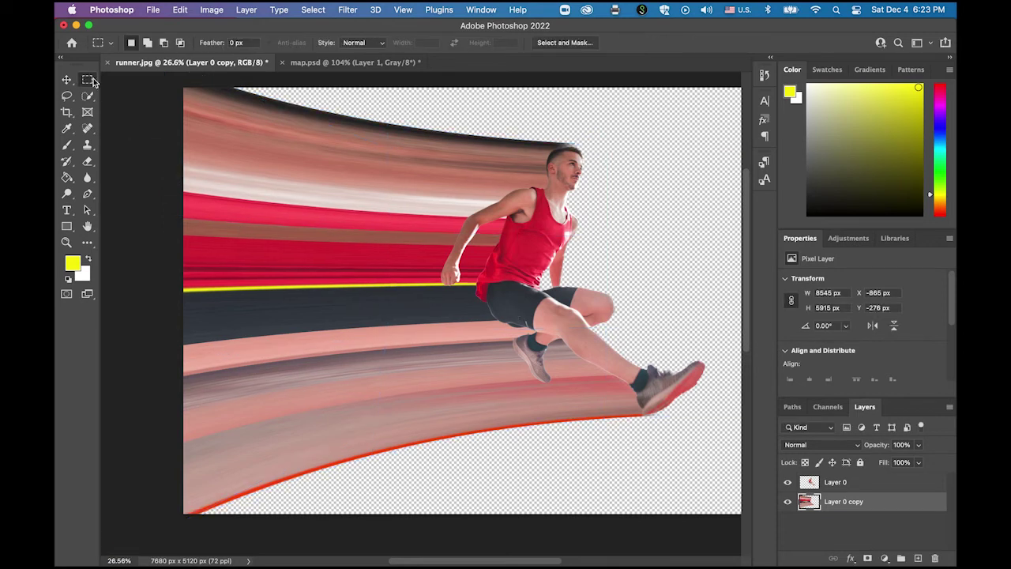
- Refine the warp of Layer 0 copy so the bands' upper edge meets the athlete's head and the lower edge curves up toward the front shoe
{"action": "double_click", "coordinate": [89, 227]}
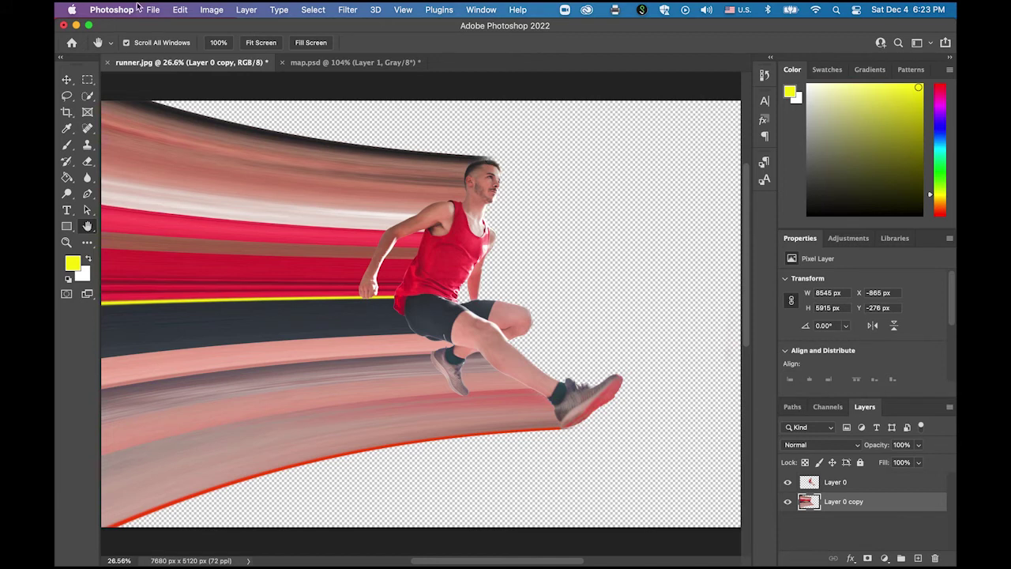
{"action": "left_click", "coordinate": [180, 9]}
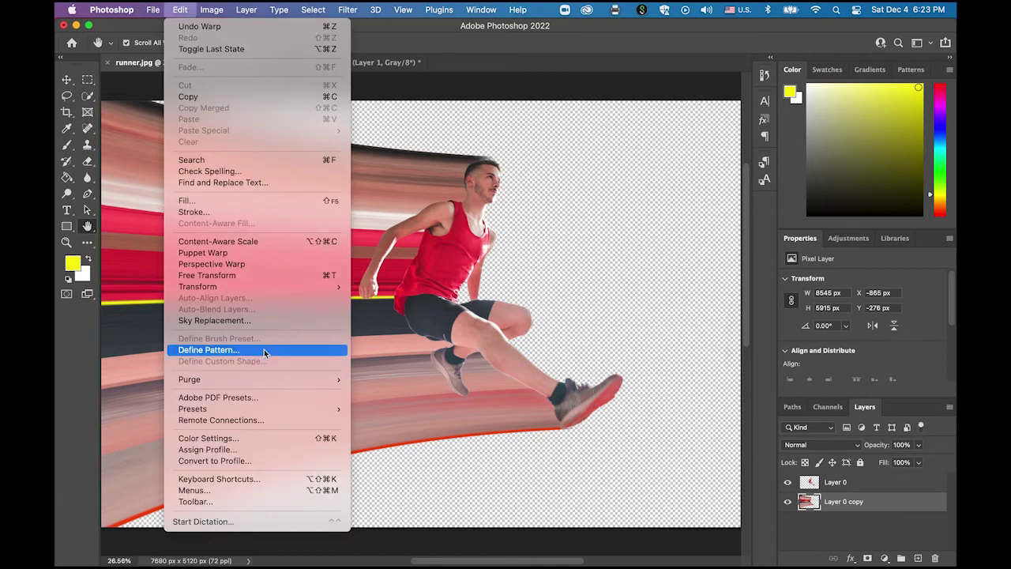
{"action": "mouse_move", "coordinate": [260, 289]}
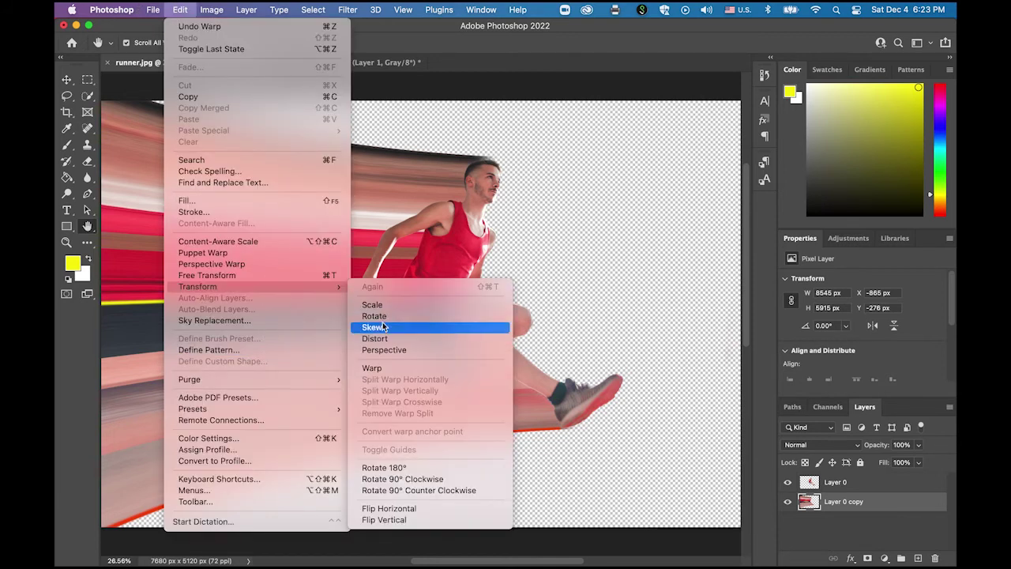
{"action": "left_click", "coordinate": [394, 369]}
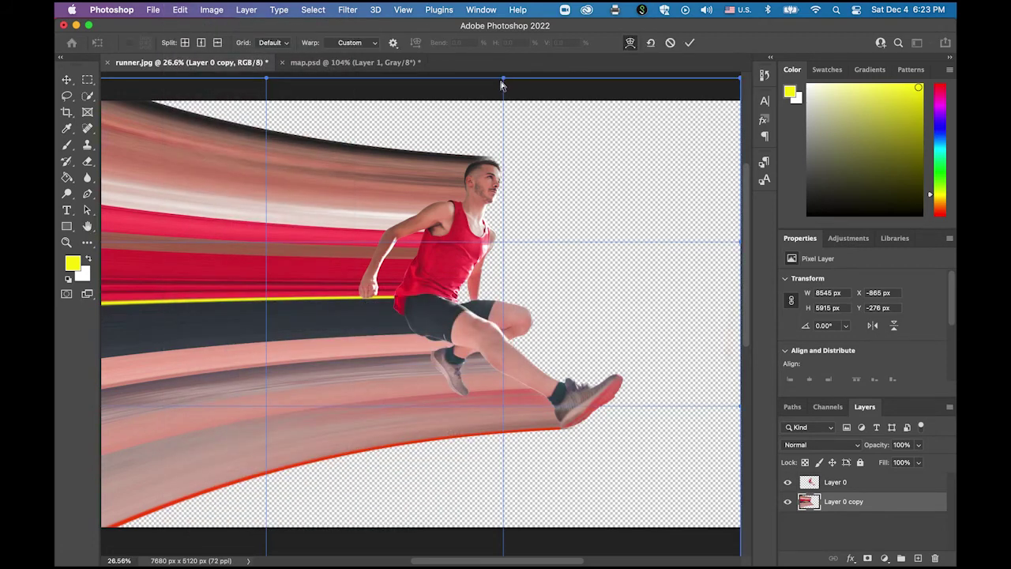
{"action": "left_click_drag", "start_coordinate": [503, 85], "coordinate": [500, 93]}
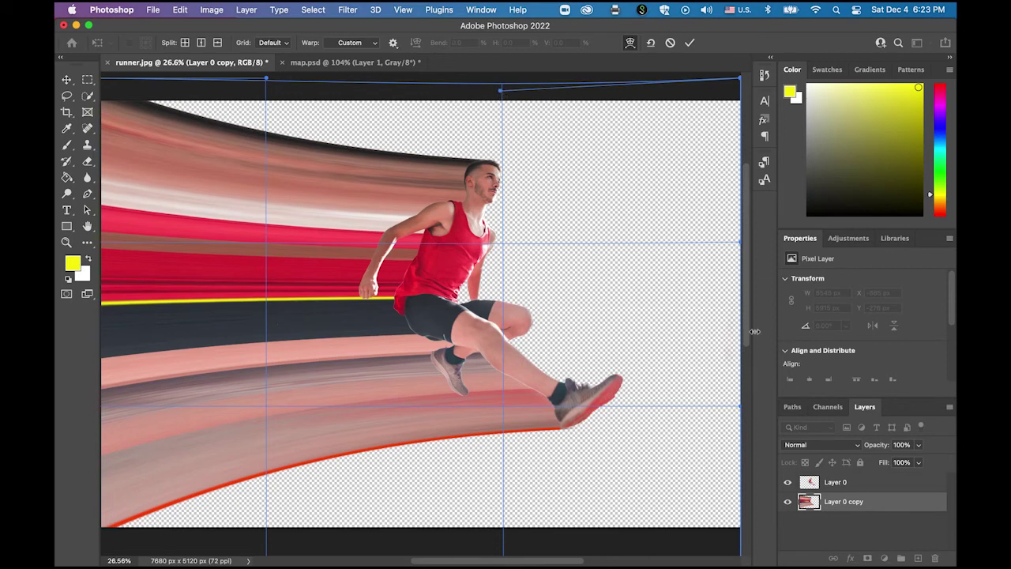
{"action": "left_click_drag", "start_coordinate": [748, 338], "coordinate": [750, 409]}
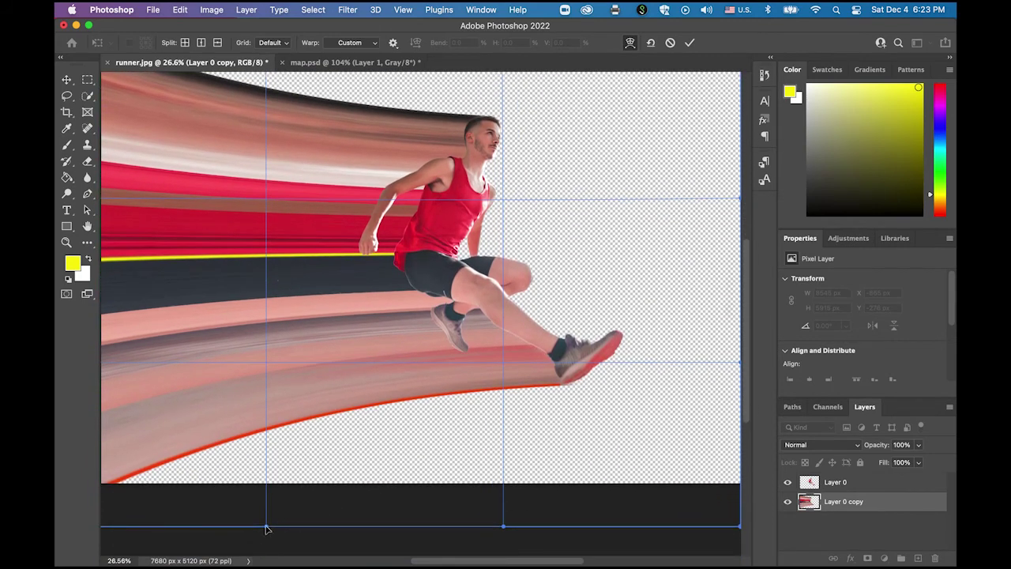
{"action": "left_click_drag", "start_coordinate": [265, 525], "coordinate": [267, 511]}
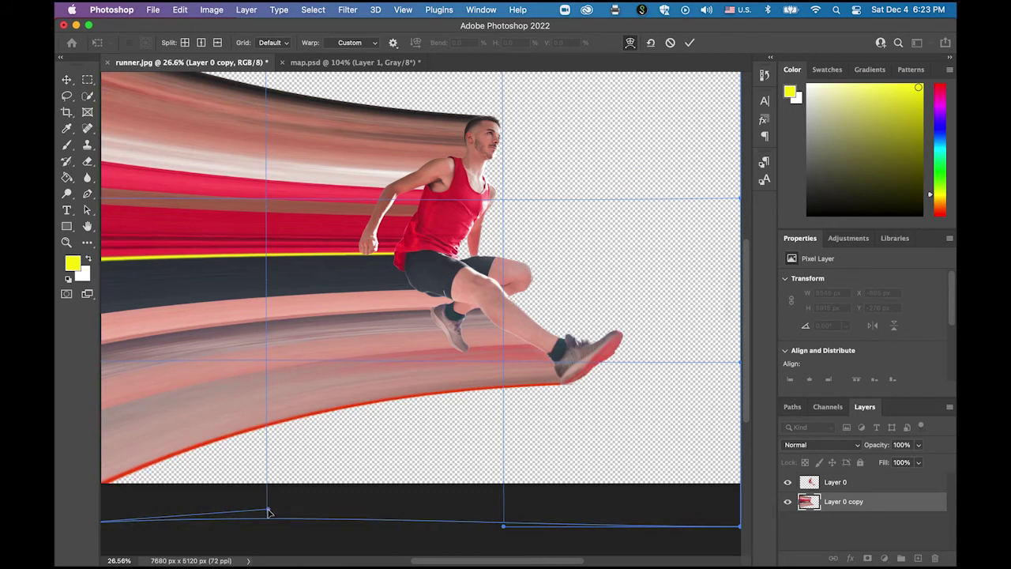
{"action": "left_click_drag", "start_coordinate": [504, 527], "coordinate": [506, 524]}
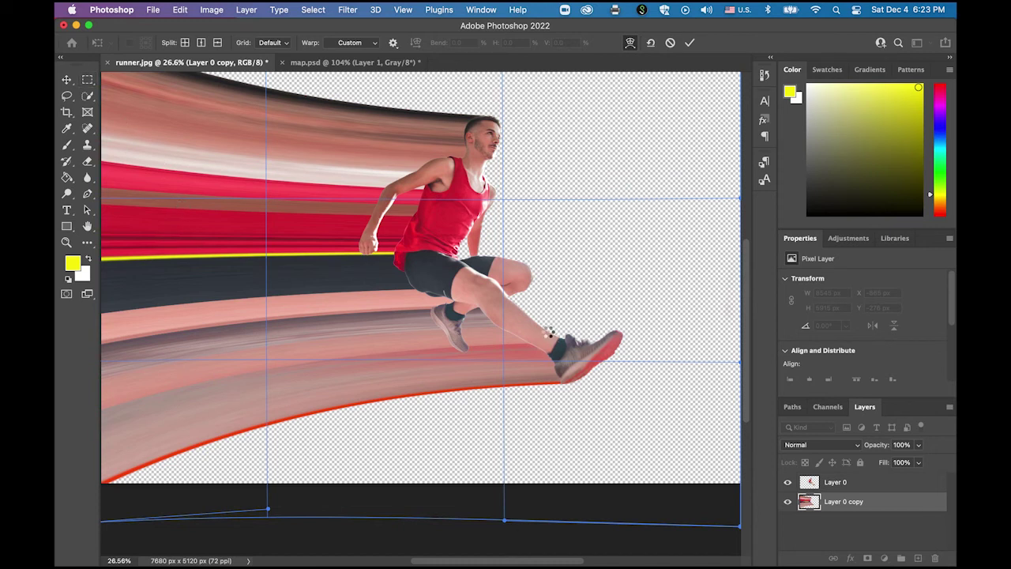
{"action": "key", "text": "Return"}
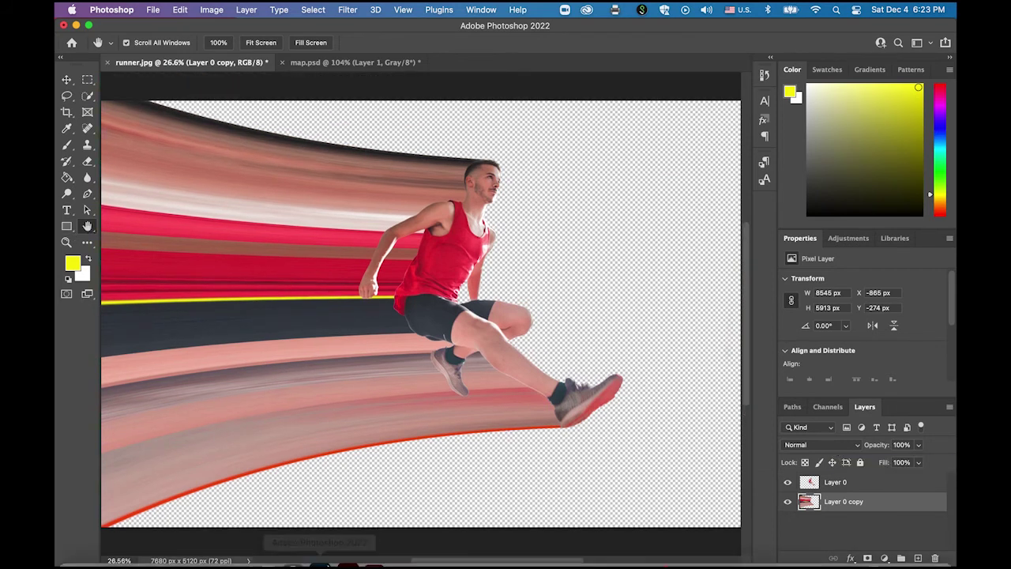
- Switch to the Pexels page in Google Chrome and search for universe
{"action": "mouse_move", "coordinate": [317, 557]}
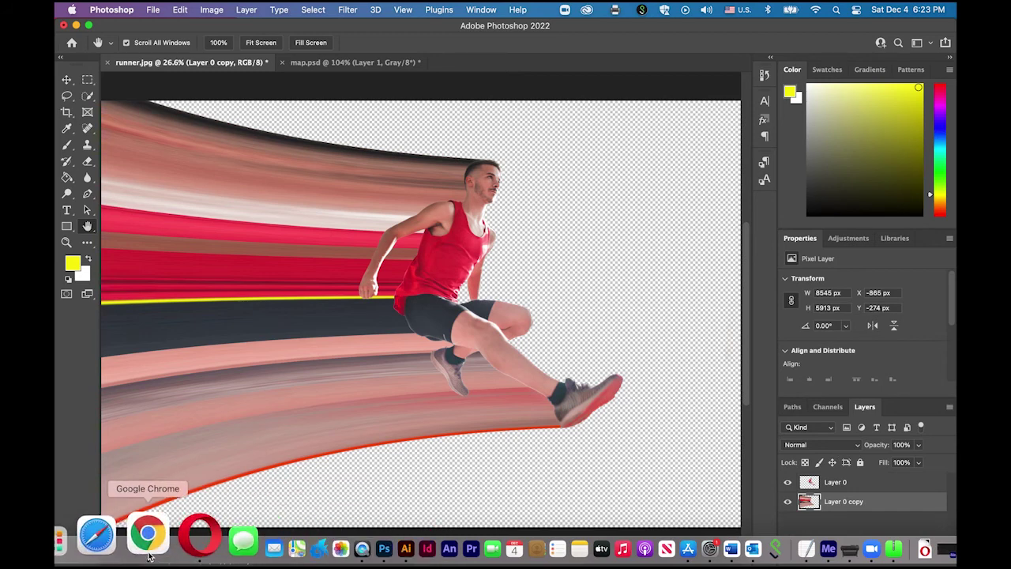
{"action": "left_click", "coordinate": [147, 536]}
{"action": "left_click", "coordinate": [760, 55]}
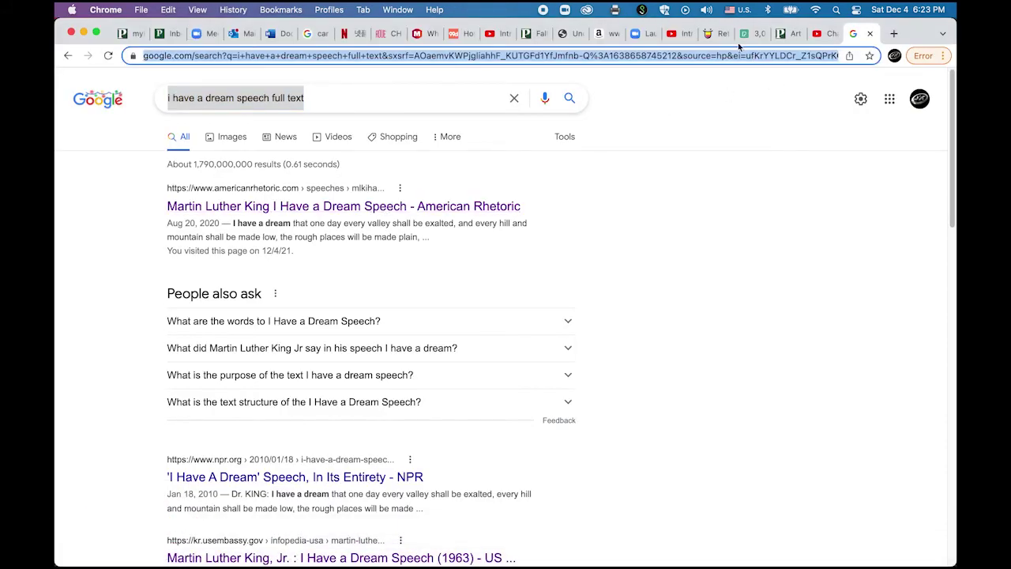
{"action": "left_click", "coordinate": [747, 33]}
{"action": "left_click", "coordinate": [256, 90]}
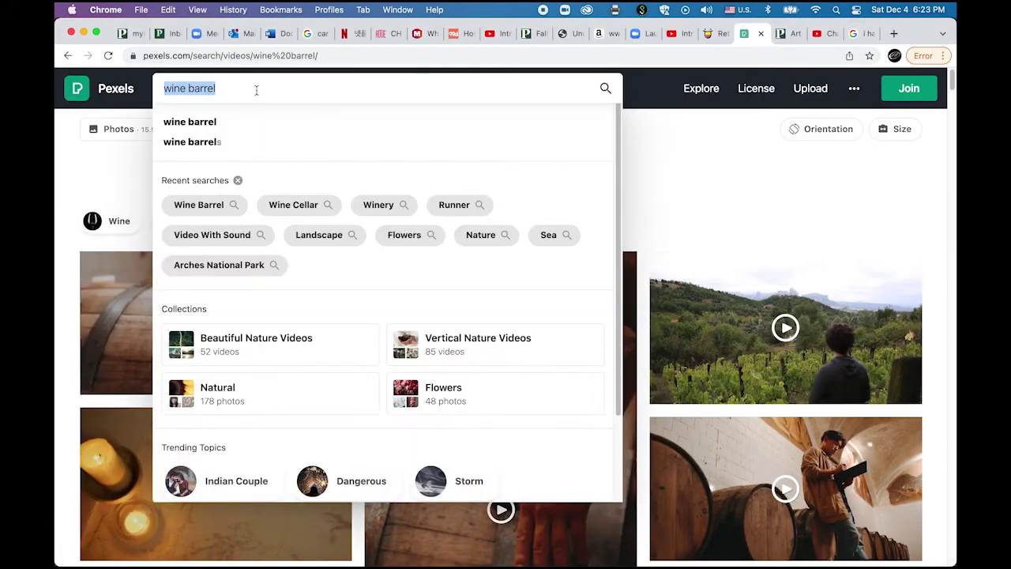
{"action": "type", "text": "u"}
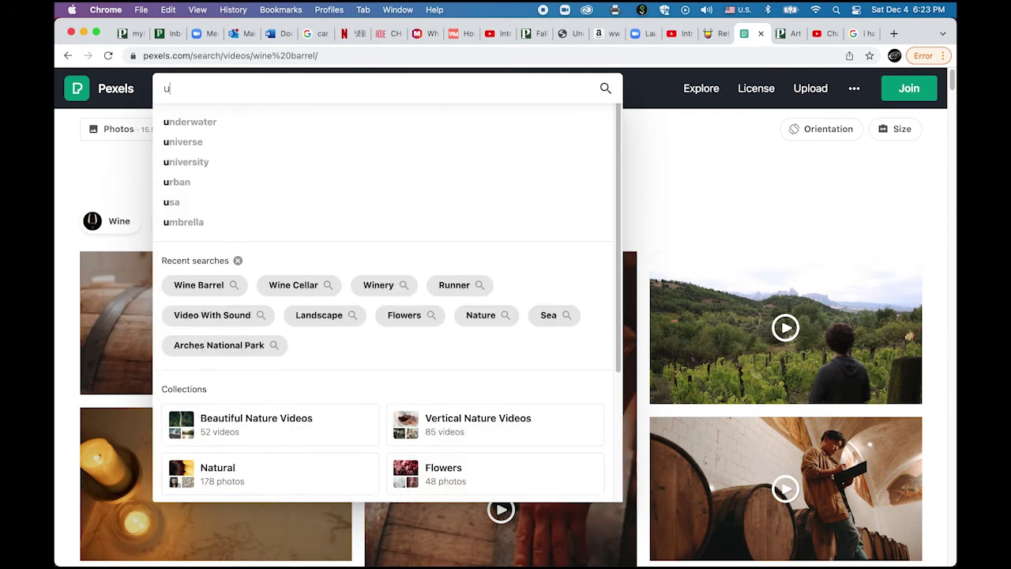
{"action": "type", "text": "niverse"}
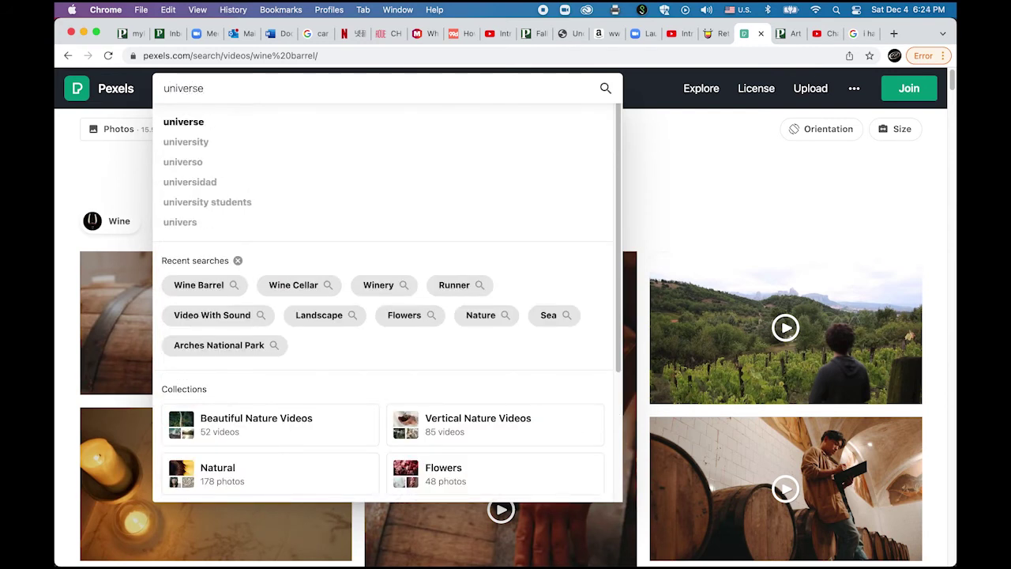
{"action": "left_click", "coordinate": [201, 121]}
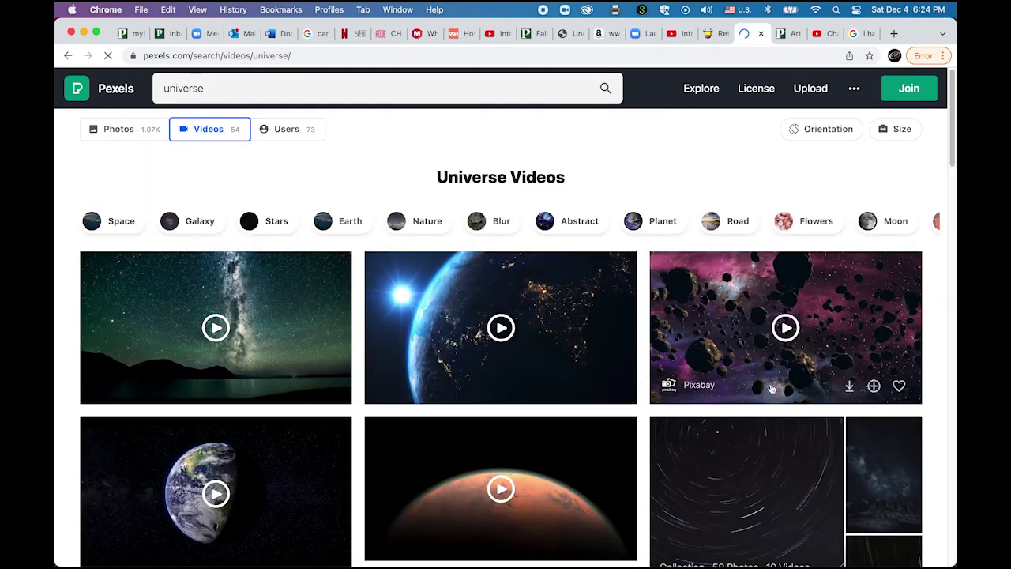
- Find the star-trail night sky with an orange horizon among the universe photos, download it and open it in Photoshop
{"action": "scroll", "coordinate": [731, 316], "scroll_direction": "down", "scroll_amount": 5}
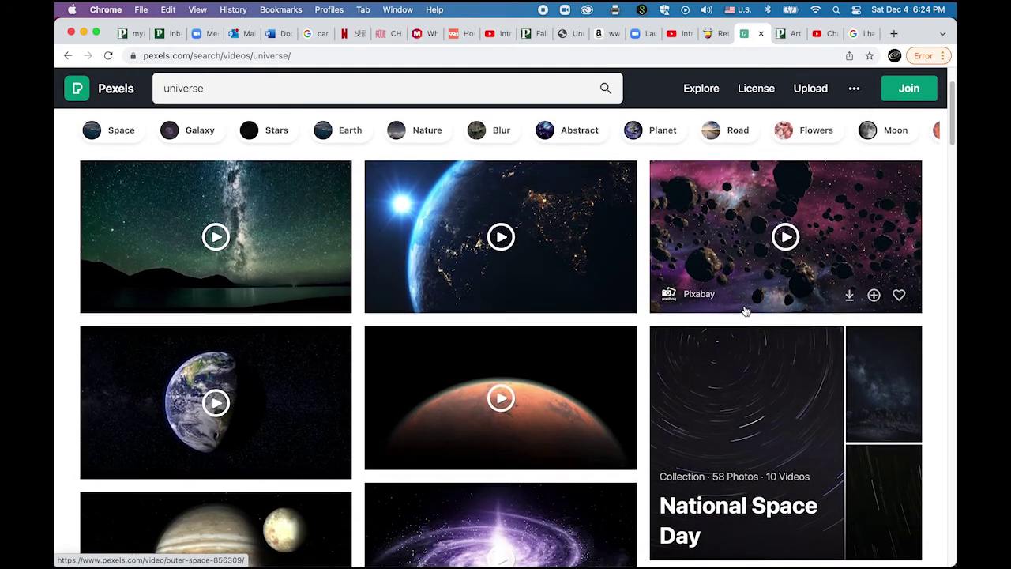
{"action": "scroll", "coordinate": [731, 316], "scroll_direction": "down", "scroll_amount": 6}
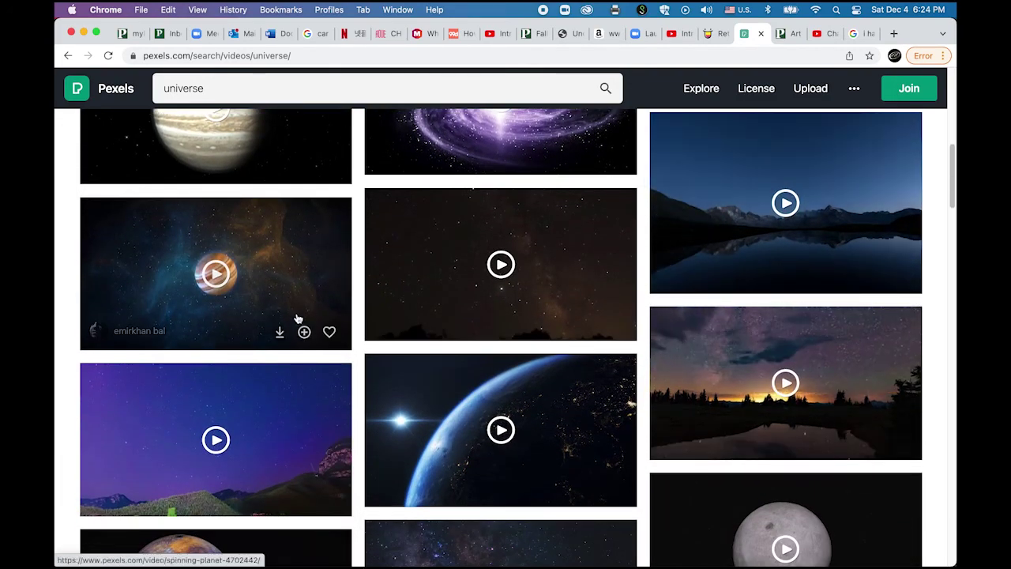
{"action": "scroll", "coordinate": [370, 296], "scroll_direction": "up", "scroll_amount": 3}
{"action": "scroll", "coordinate": [370, 296], "scroll_direction": "up", "scroll_amount": 6}
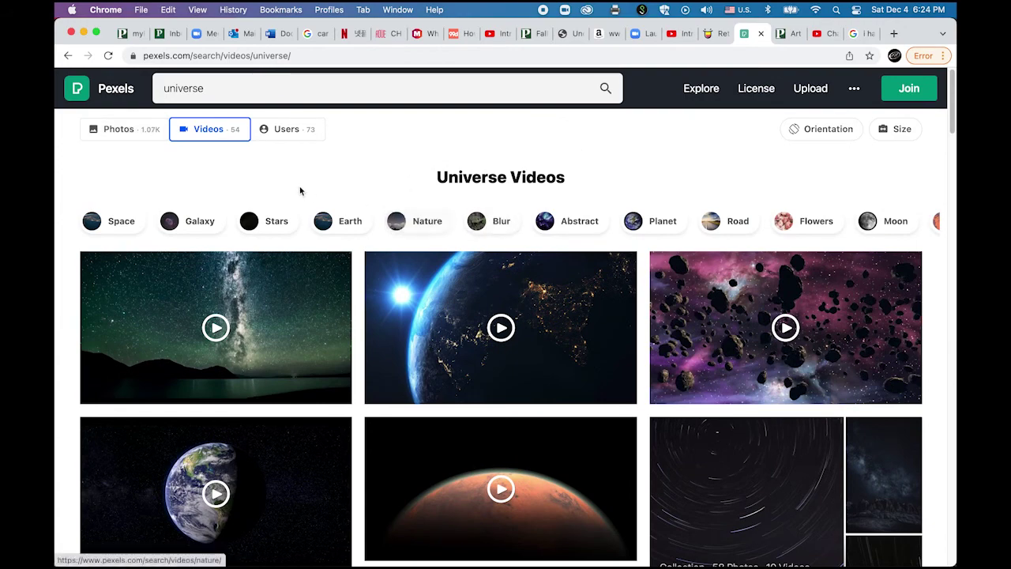
{"action": "left_click", "coordinate": [138, 129]}
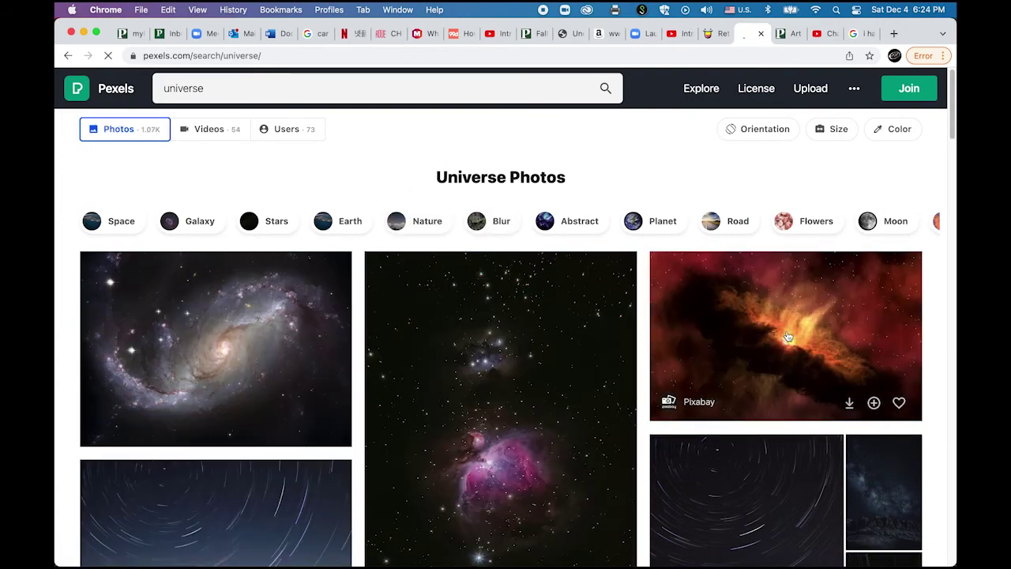
{"action": "scroll", "coordinate": [678, 364], "scroll_direction": "down", "scroll_amount": 3}
{"action": "scroll", "coordinate": [678, 364], "scroll_direction": "down", "scroll_amount": 1}
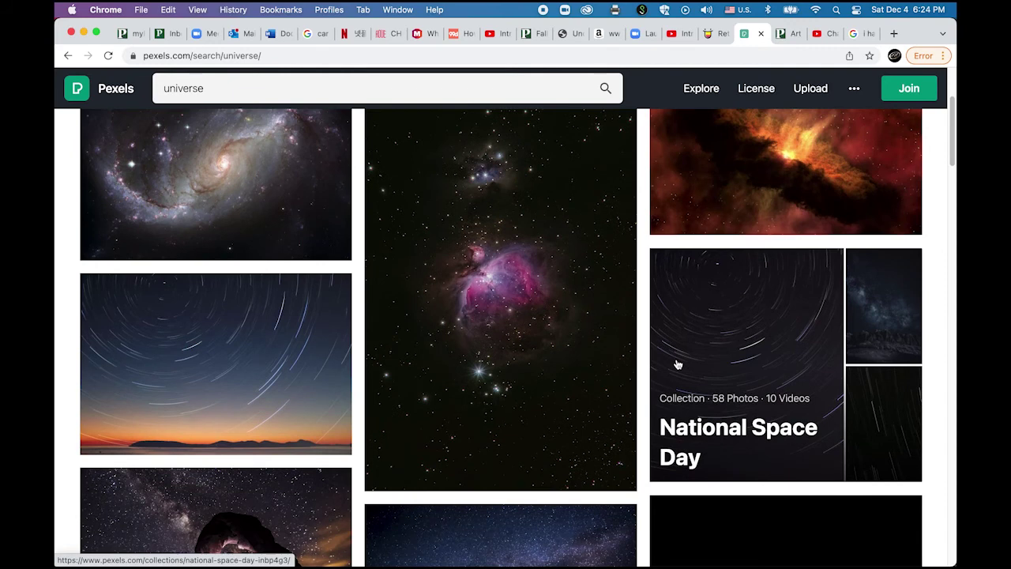
{"action": "scroll", "coordinate": [678, 364], "scroll_direction": "down", "scroll_amount": 2}
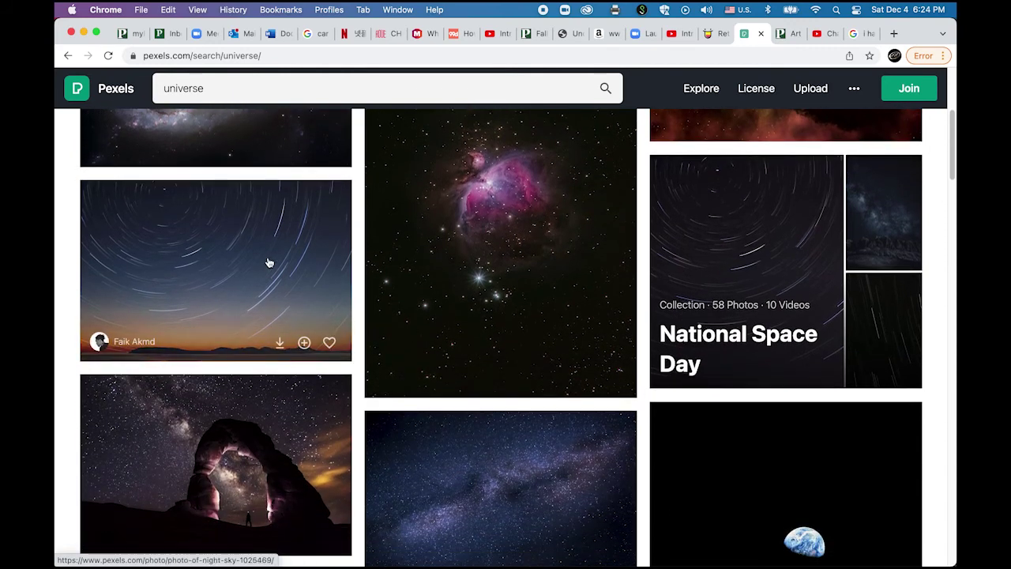
{"action": "left_click", "coordinate": [227, 262]}
{"action": "left_click", "coordinate": [806, 97]}
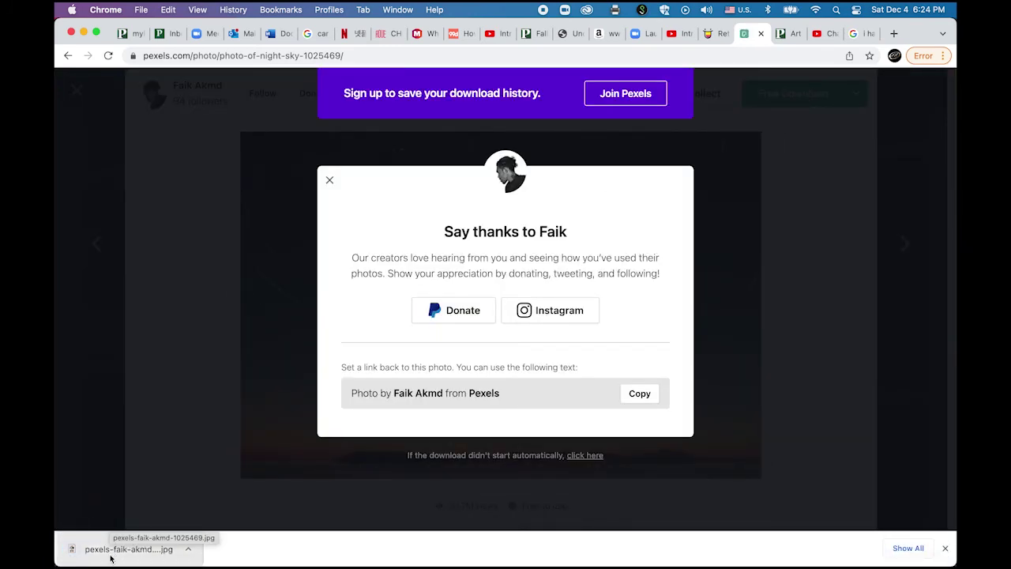
{"action": "left_click", "coordinate": [111, 559]}
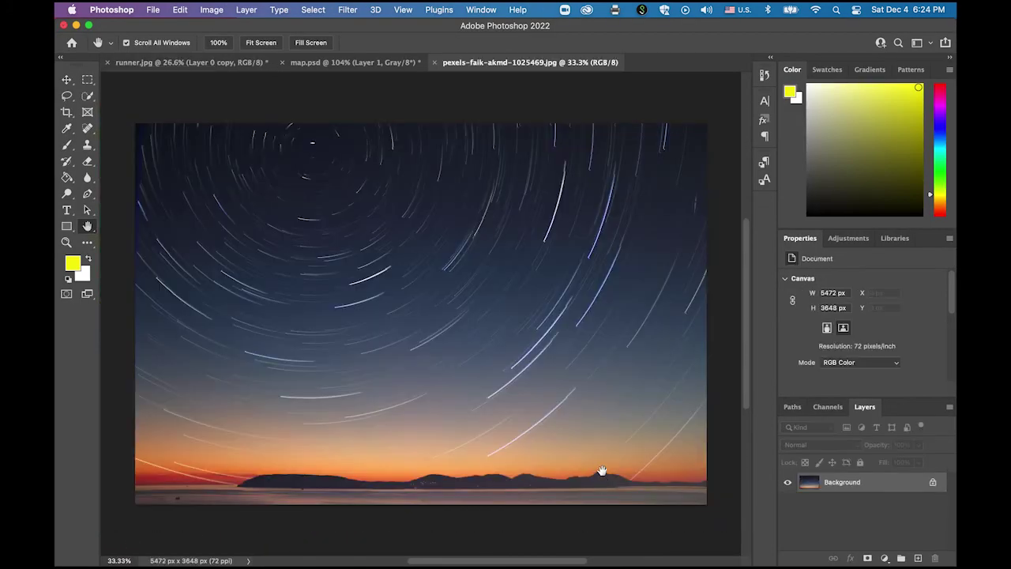
- Copy the entire star-trail photo into runner.jpg and place its layer below Layer 0 copy, behind the stretched bands
{"action": "key", "text": "super+a"}
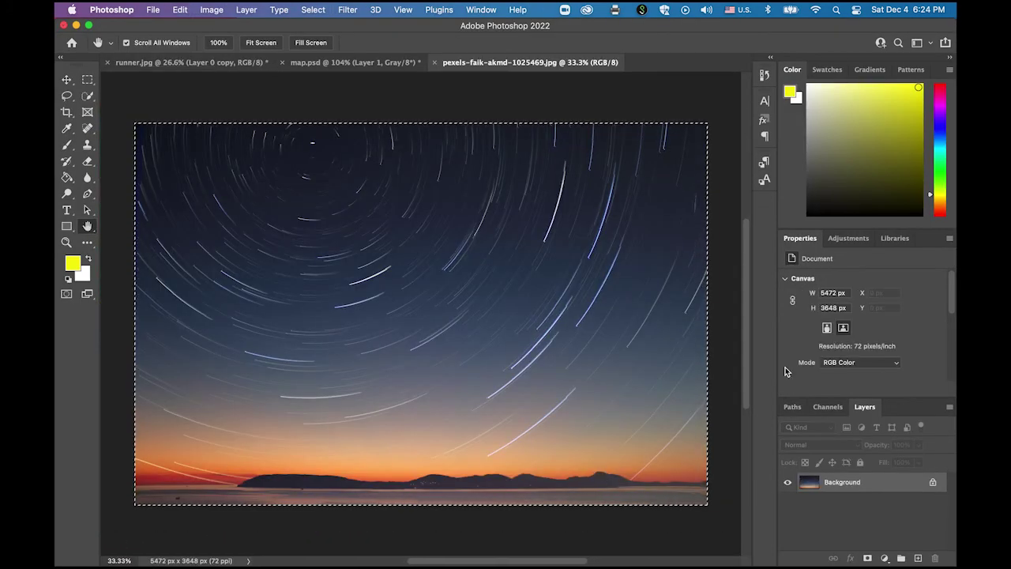
{"action": "left_click", "coordinate": [387, 68]}
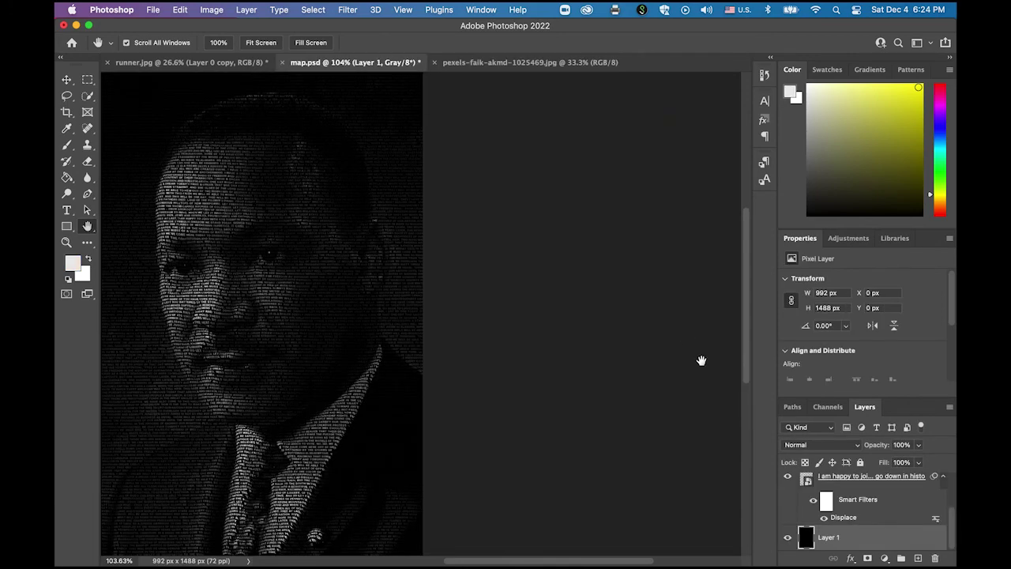
{"action": "left_click", "coordinate": [166, 61]}
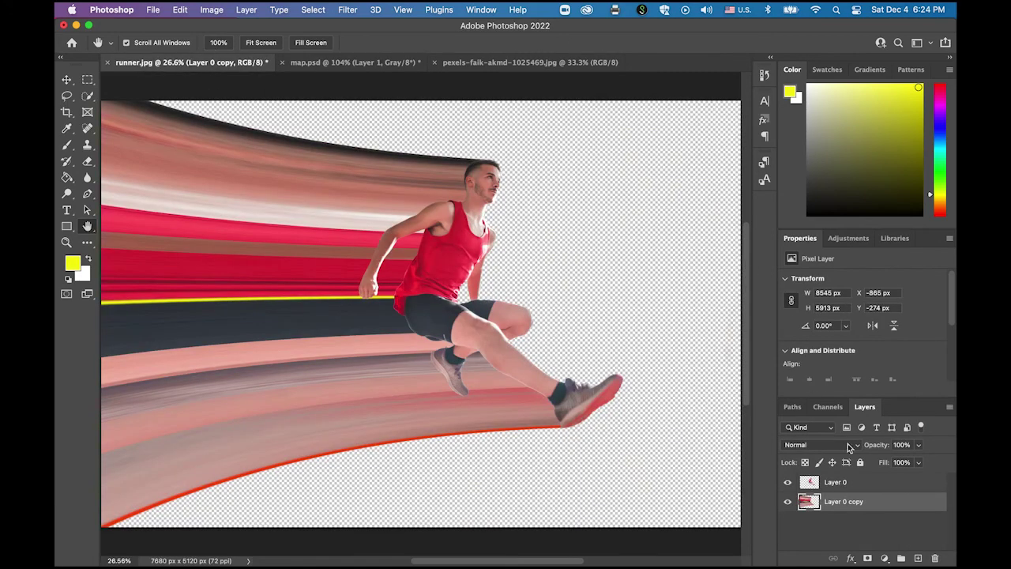
{"action": "key", "text": "super+v"}
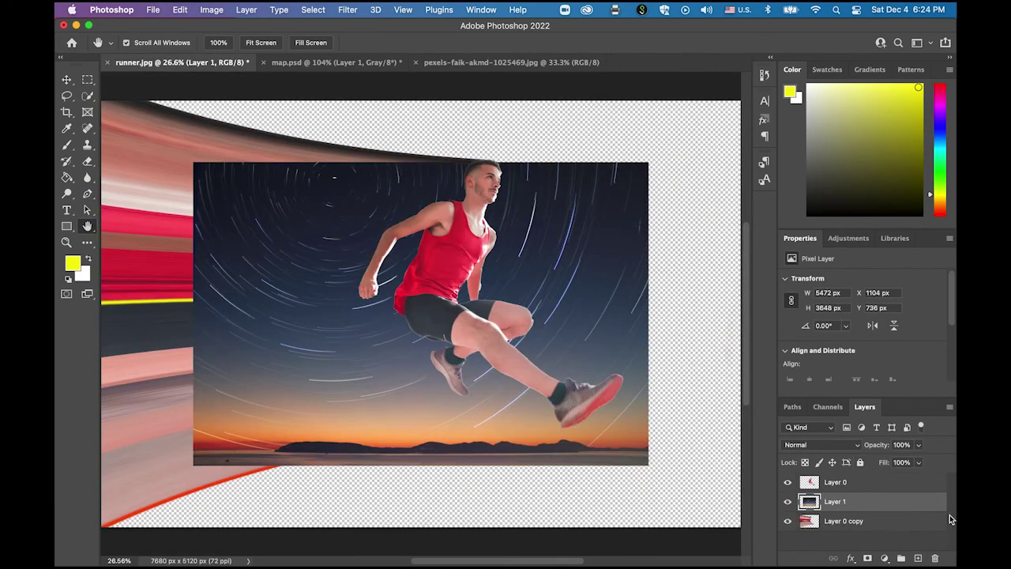
{"action": "left_click_drag", "start_coordinate": [887, 508], "coordinate": [890, 531]}
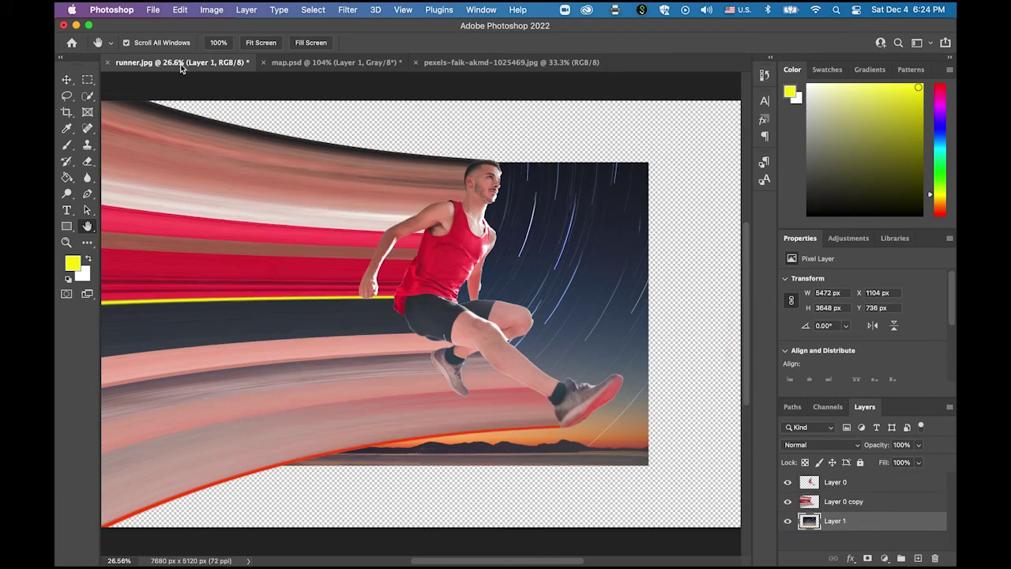
- Scale the star-trail layer proportionally to about 144% around its center so the night sky covers the whole canvas
{"action": "left_click", "coordinate": [179, 10]}
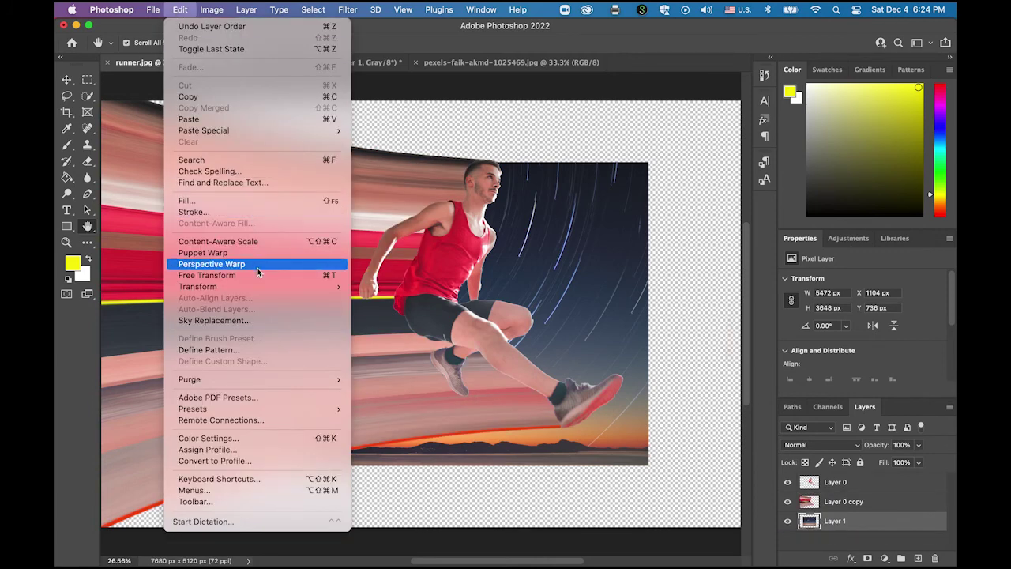
{"action": "left_click", "coordinate": [172, 10]}
{"action": "left_click", "coordinate": [66, 242]}
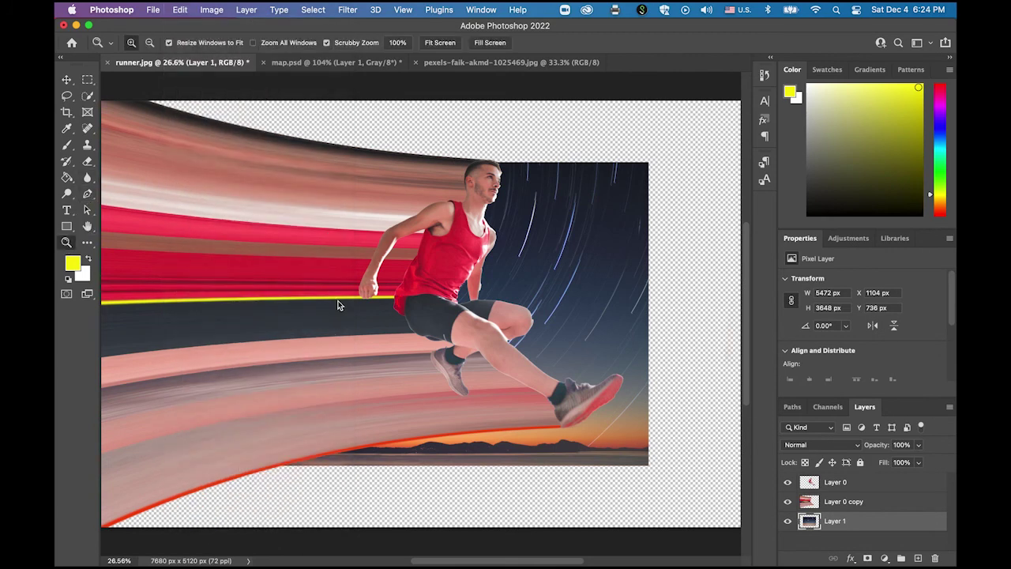
{"action": "left_click", "coordinate": [405, 310], "text": "alt"}
{"action": "left_click", "coordinate": [404, 311], "text": "alt"}
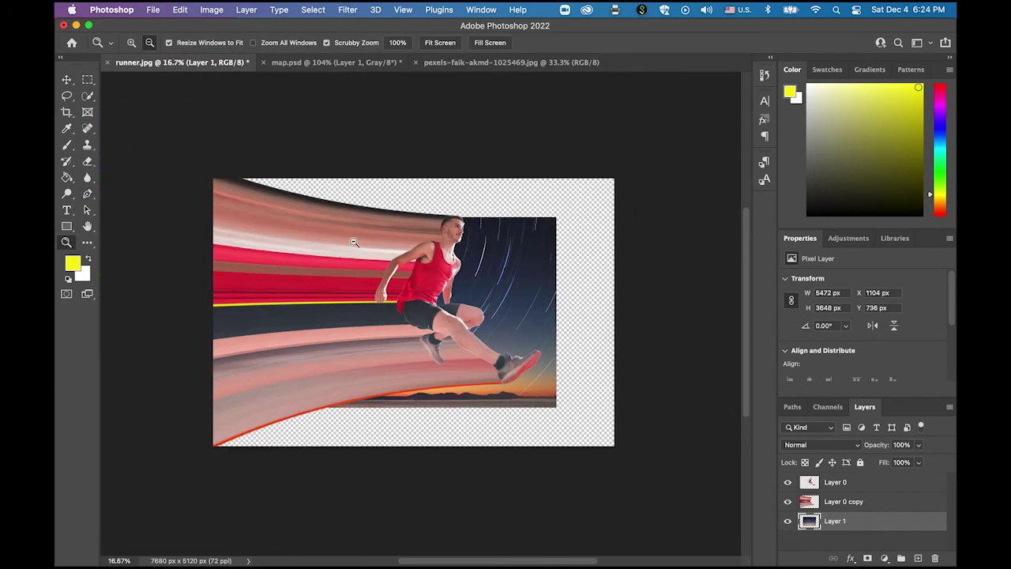
{"action": "left_click", "coordinate": [180, 10]}
{"action": "mouse_move", "coordinate": [267, 287]}
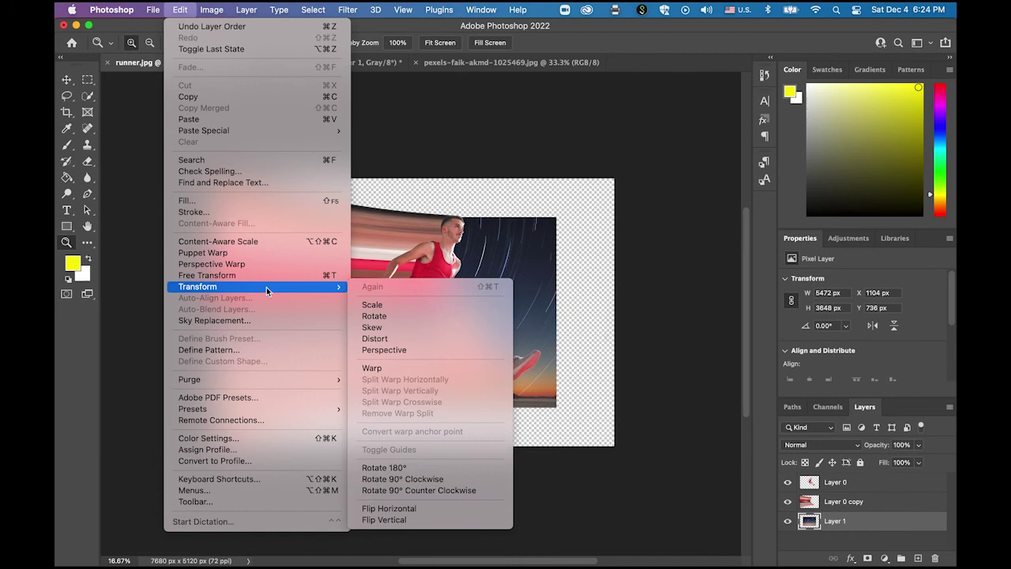
{"action": "left_click", "coordinate": [392, 315]}
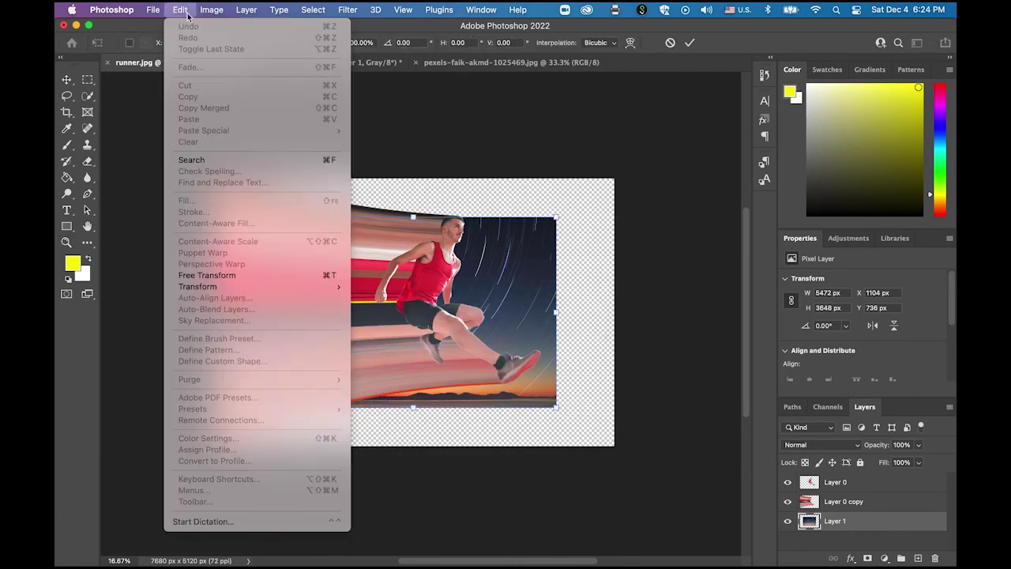
{"action": "left_click", "coordinate": [180, 9]}
{"action": "mouse_move", "coordinate": [270, 290]}
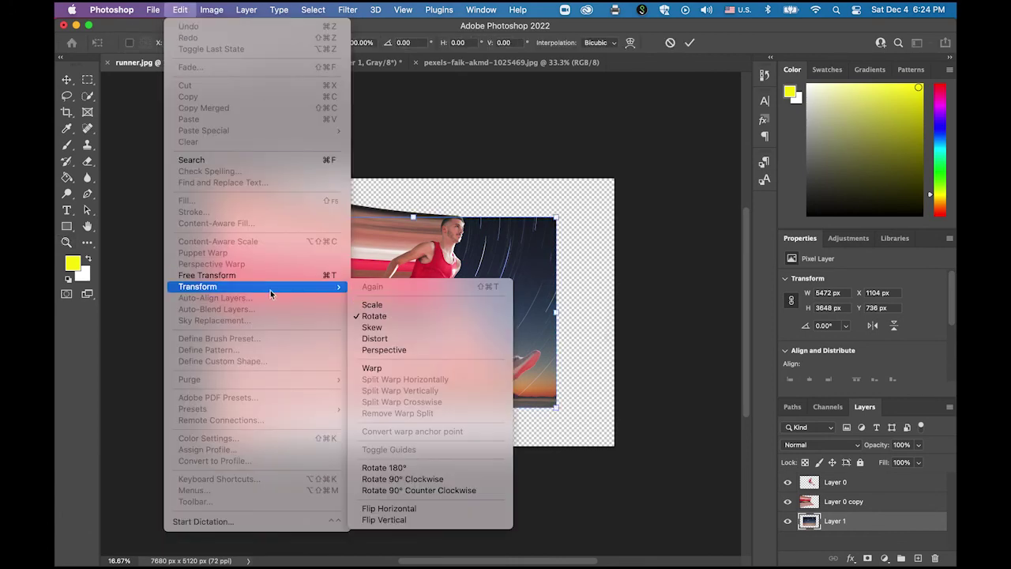
{"action": "left_click", "coordinate": [377, 304]}
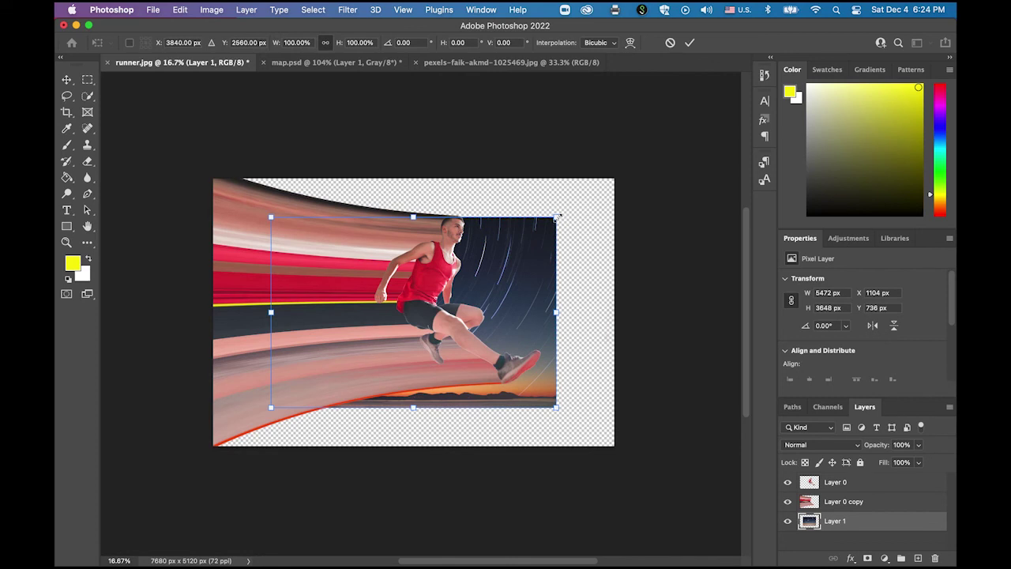
{"action": "left_click_drag", "start_coordinate": [557, 218], "coordinate": [628, 187]}
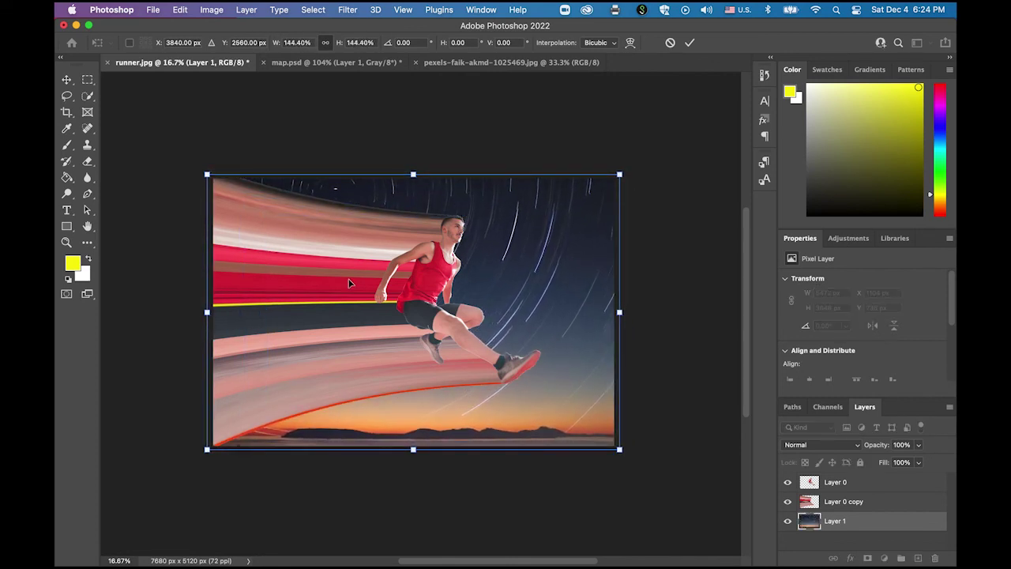
{"action": "key", "text": "Return"}
{"action": "key", "text": "h"}
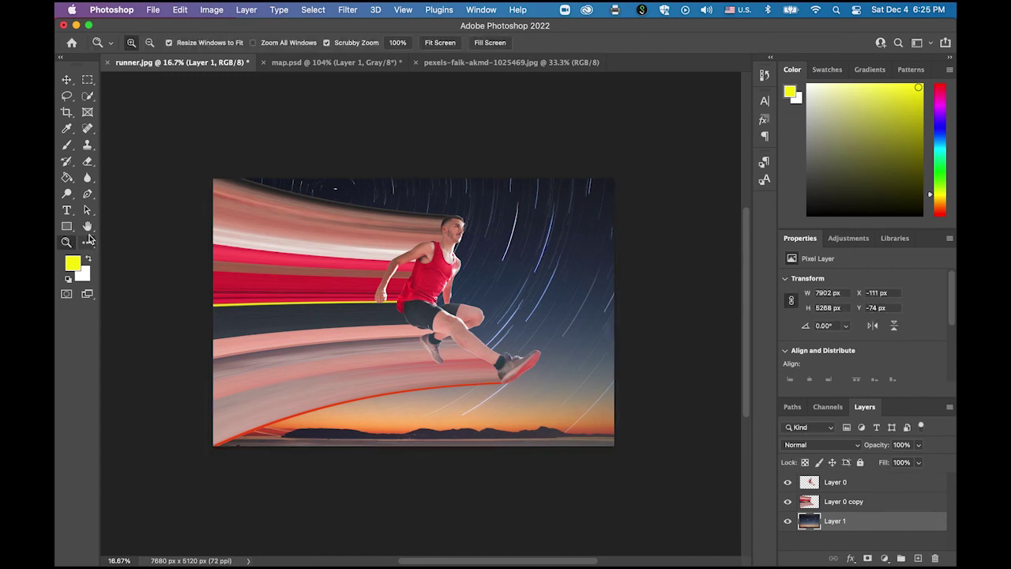
{"action": "double_click", "coordinate": [88, 226]}
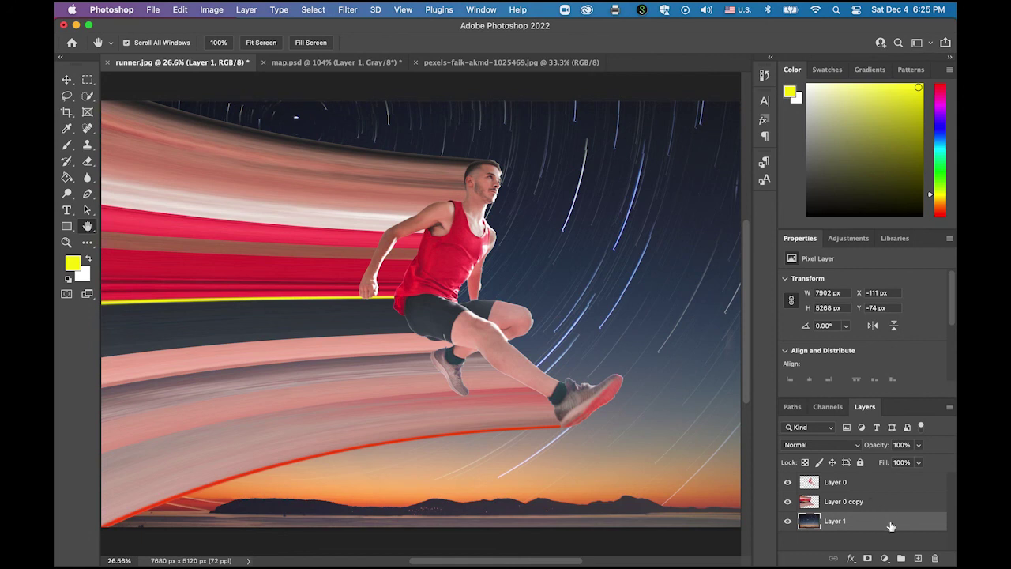
- Add a Brightness/Contrast adjustment layer directly above the star-trail layer, with brightness -73 and contrast 79
{"action": "left_click", "coordinate": [885, 558]}
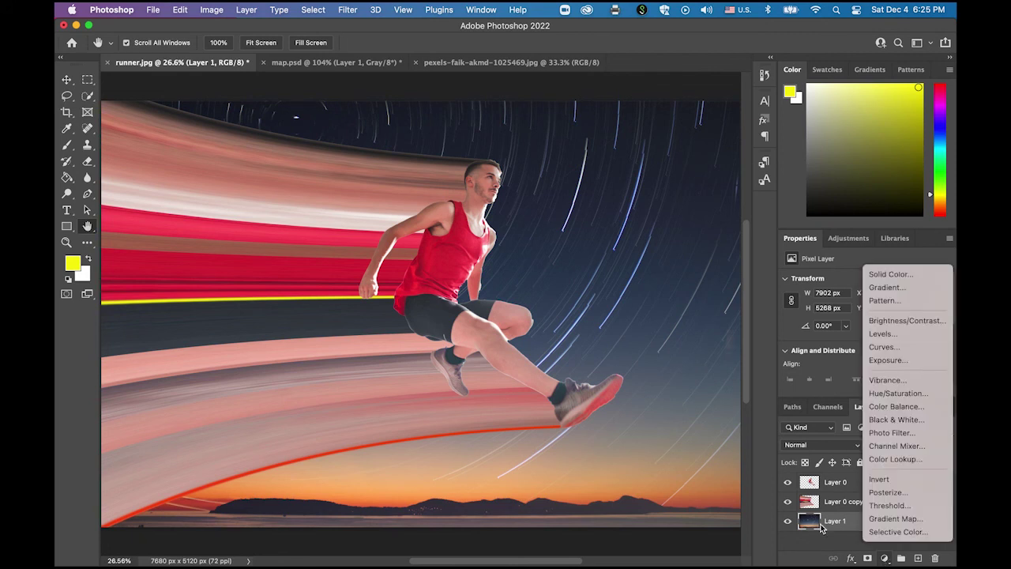
{"action": "left_click", "coordinate": [929, 320]}
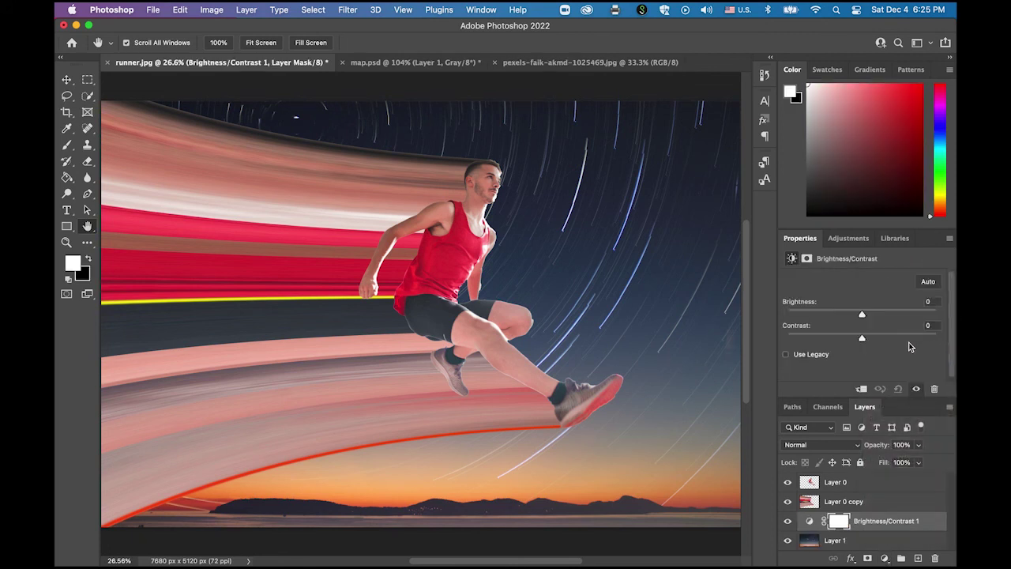
{"action": "left_click_drag", "start_coordinate": [862, 314], "coordinate": [826, 317]}
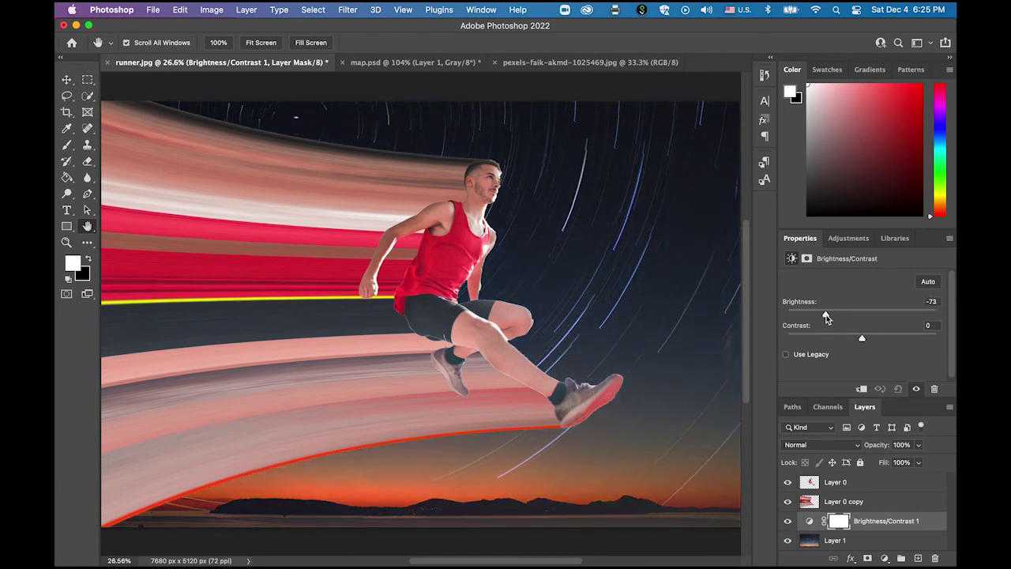
{"action": "left_click_drag", "start_coordinate": [851, 337], "coordinate": [921, 341]}
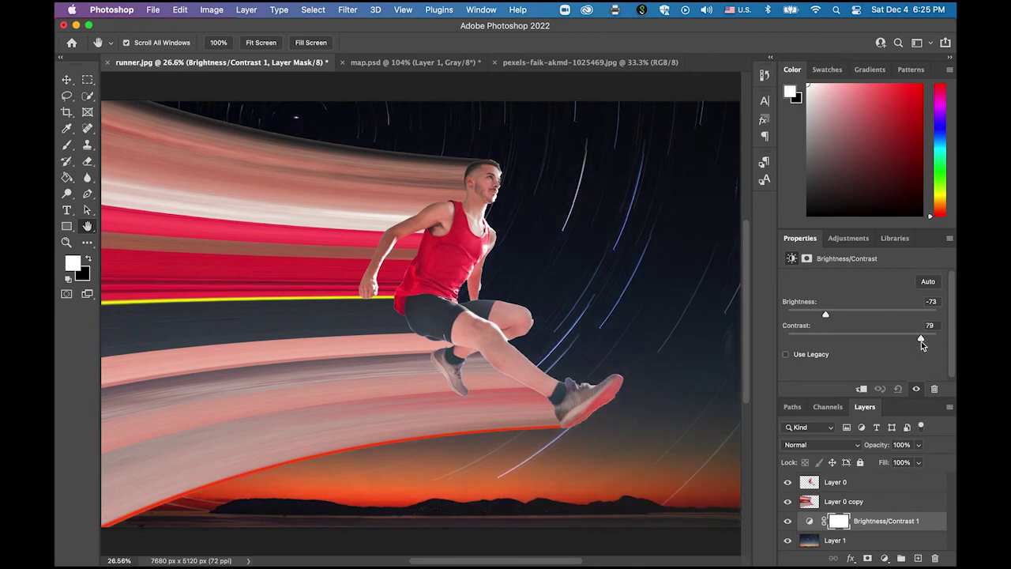